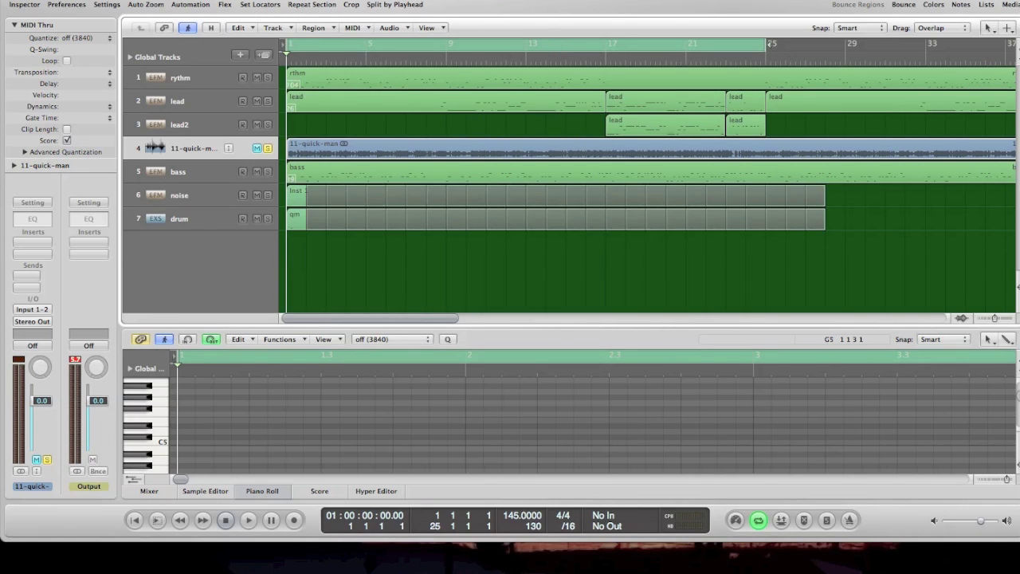
- Unmute the soloed 11-quick-man audio track and listen to it from the beginning of the song
click(256, 148)
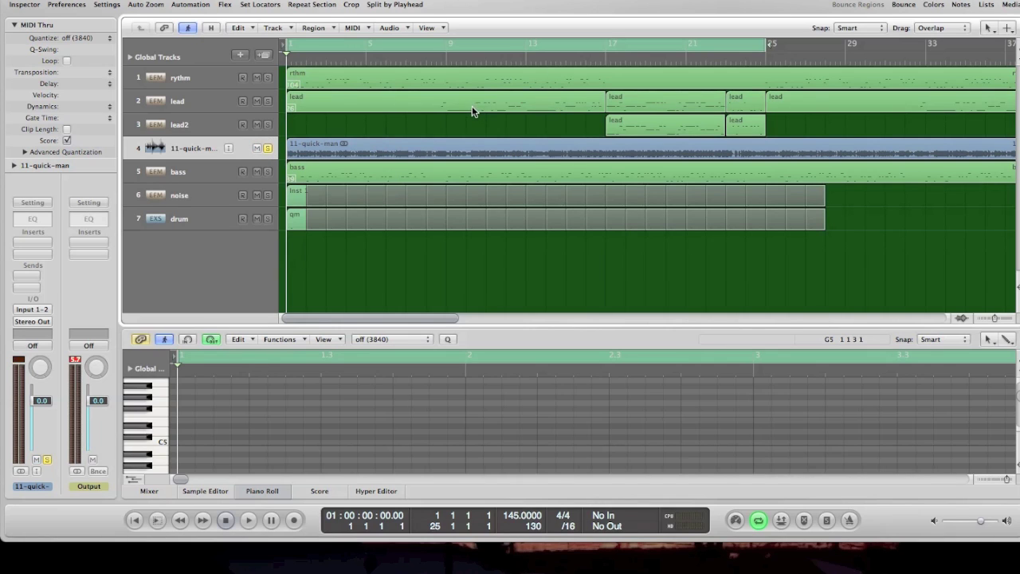
key(space)
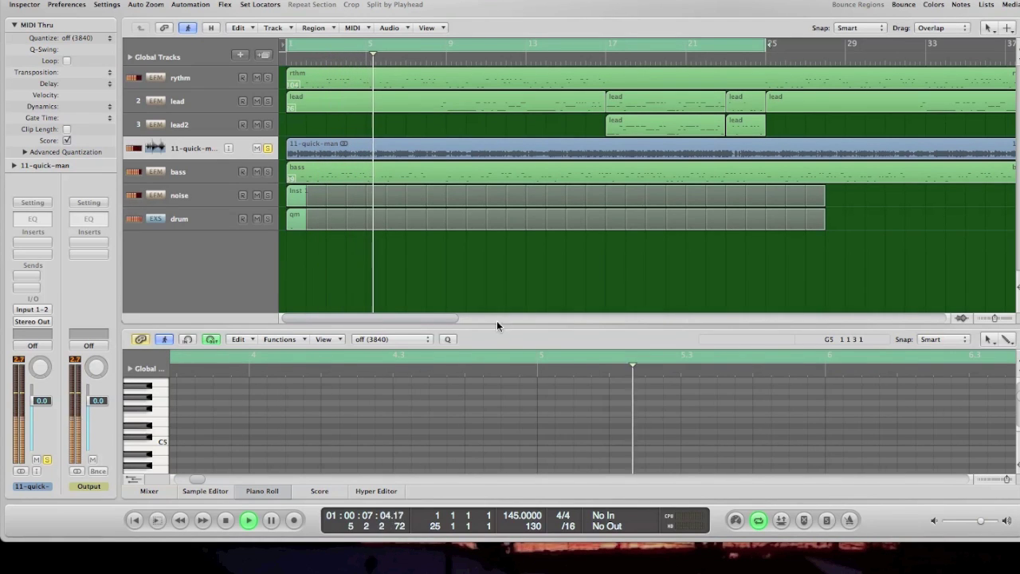
click(443, 57)
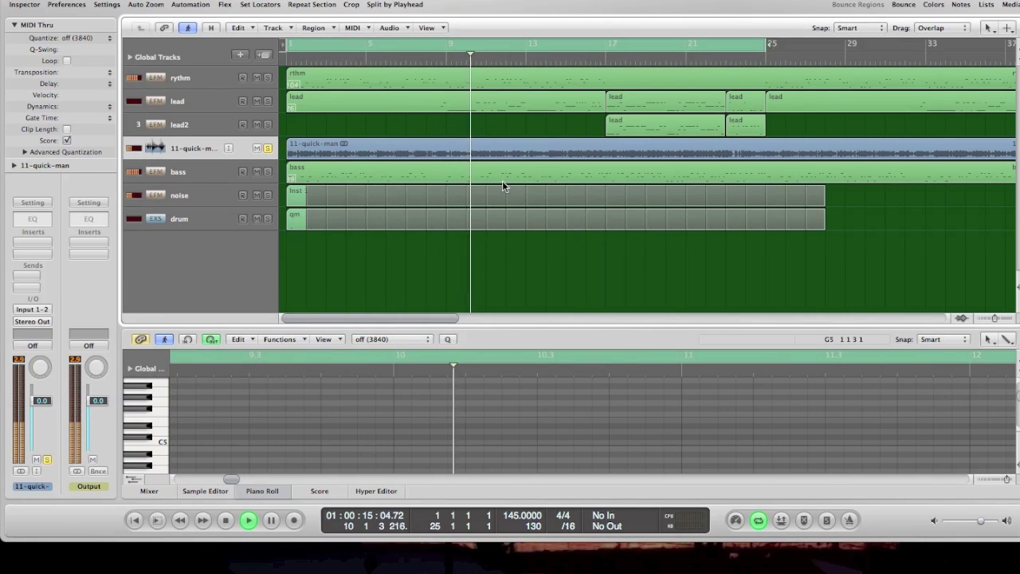
click(575, 56)
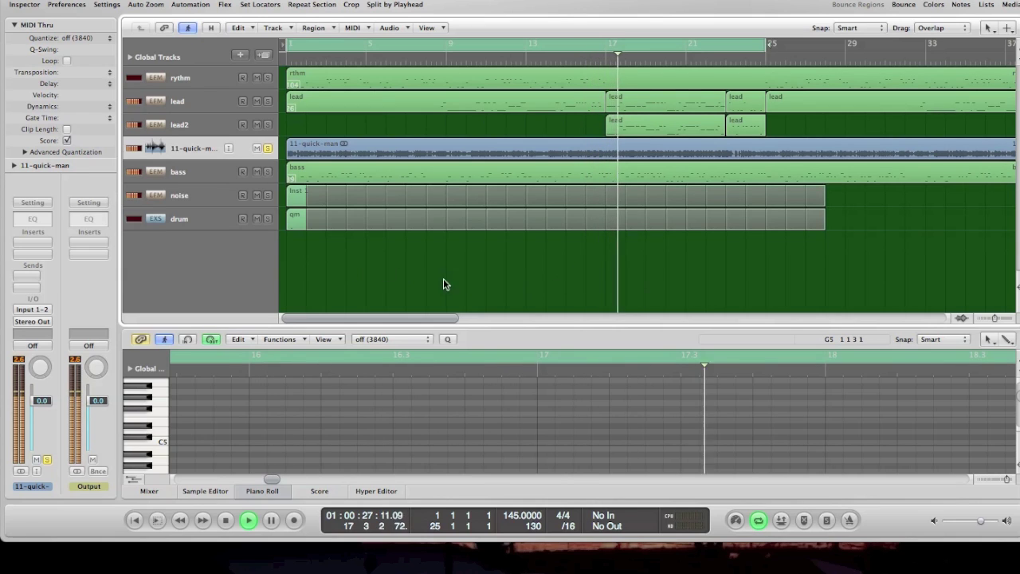
- Mute and unsolo the 11-quick-man track, stop playback and return the playhead to the start
click(256, 148)
key(space)
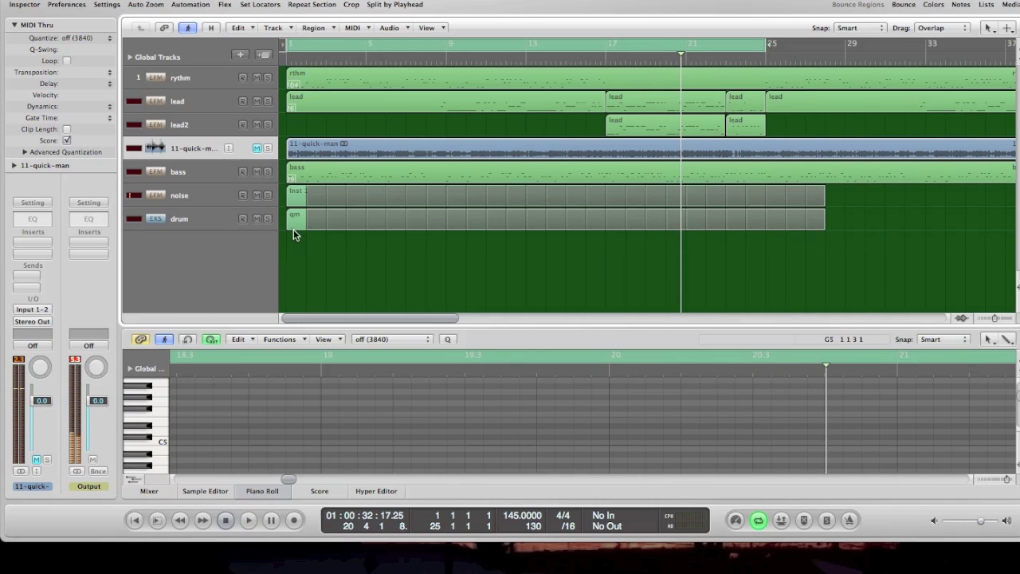
click(135, 521)
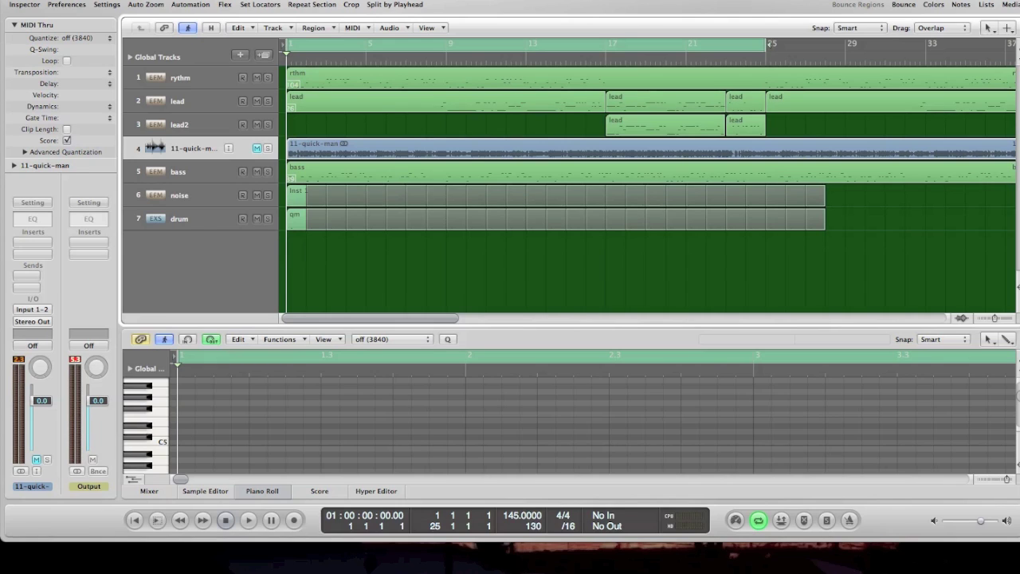
- Select the rythm track and show its region's notes in the Piano Roll from bar 1
click(372, 70)
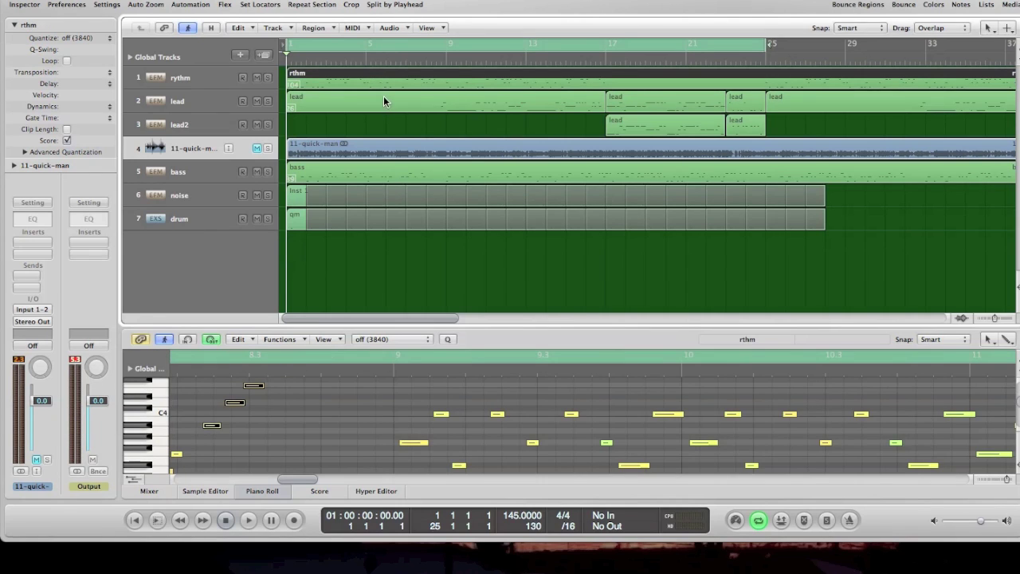
click(383, 97)
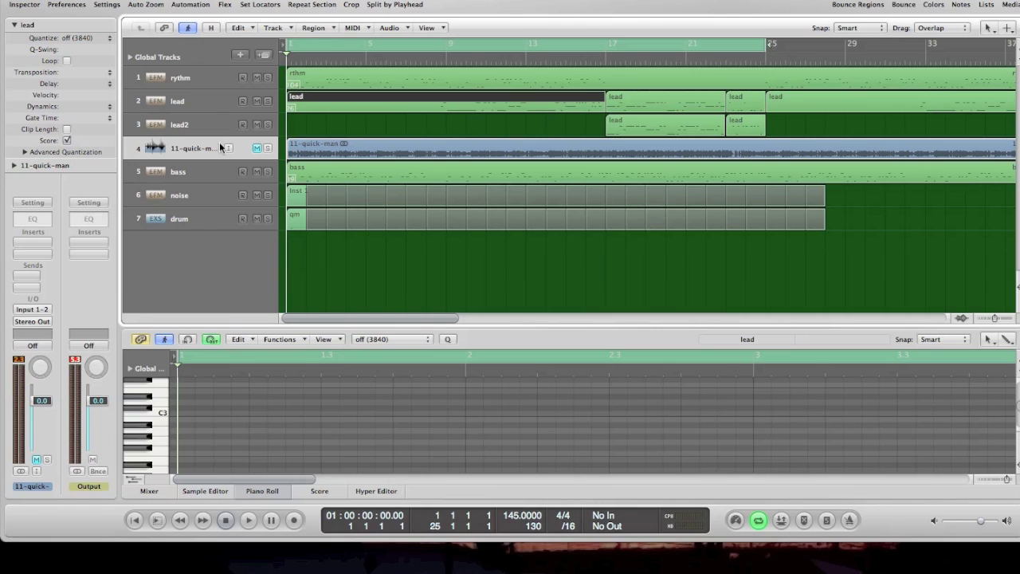
click(204, 78)
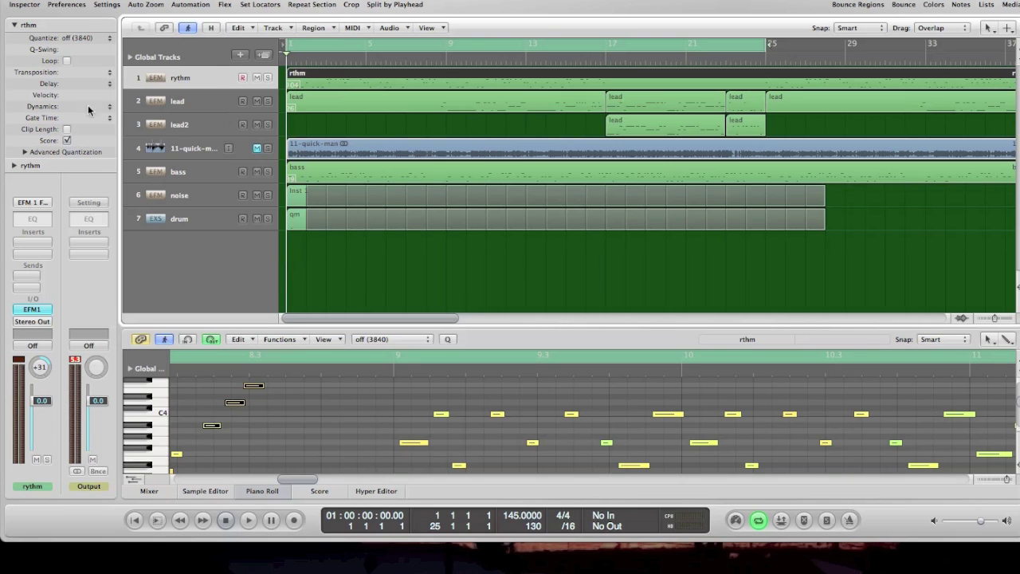
drag(311, 481, 192, 481)
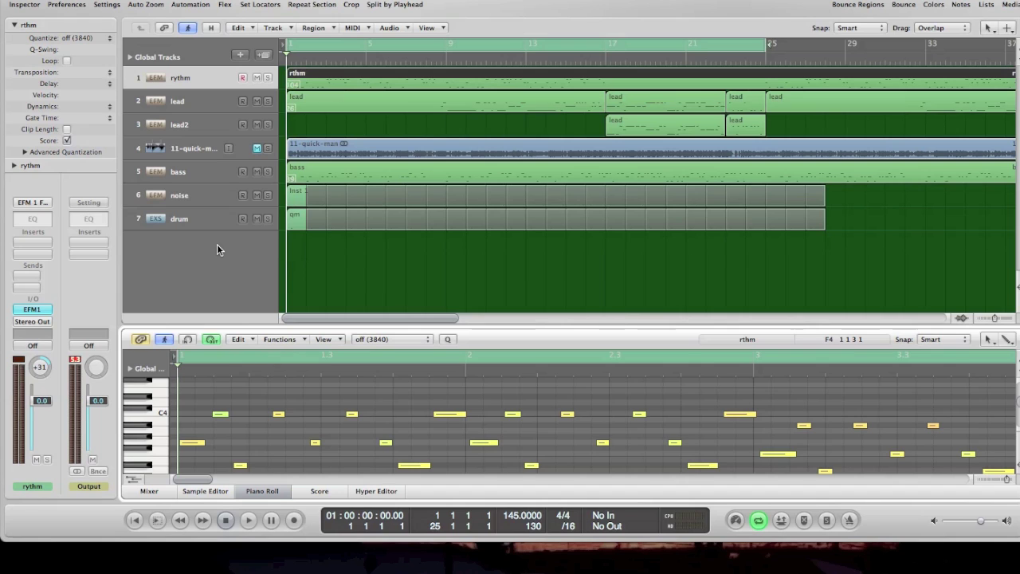
- Listen to the opening bars of the MIDI arrangement and mute the drum track
key(space)
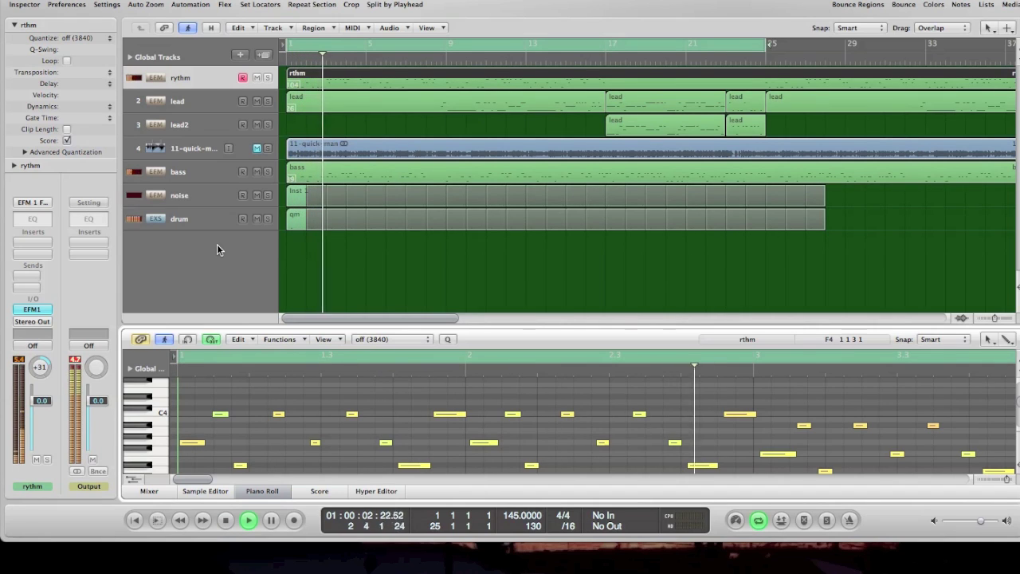
key(space)
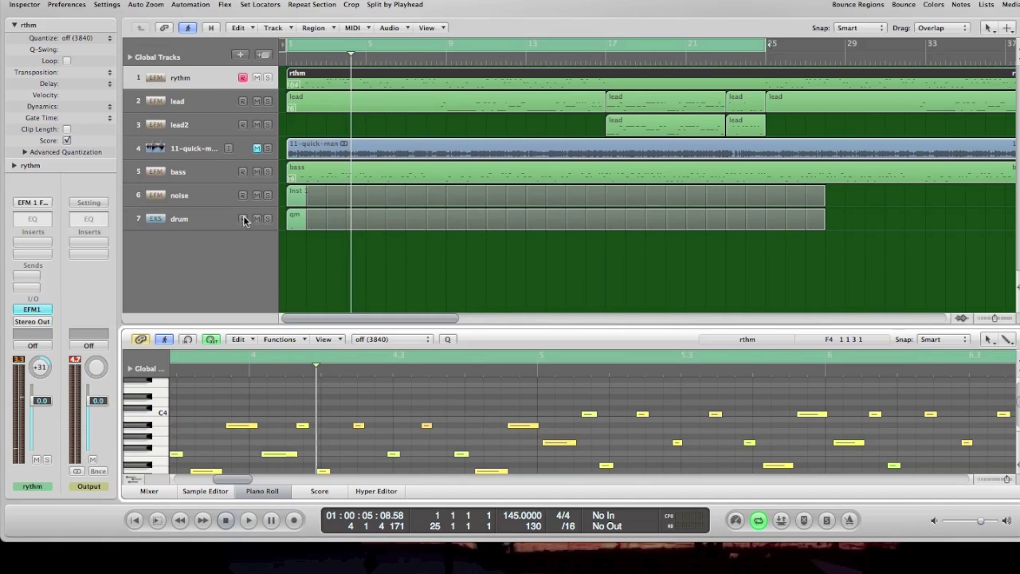
click(254, 220)
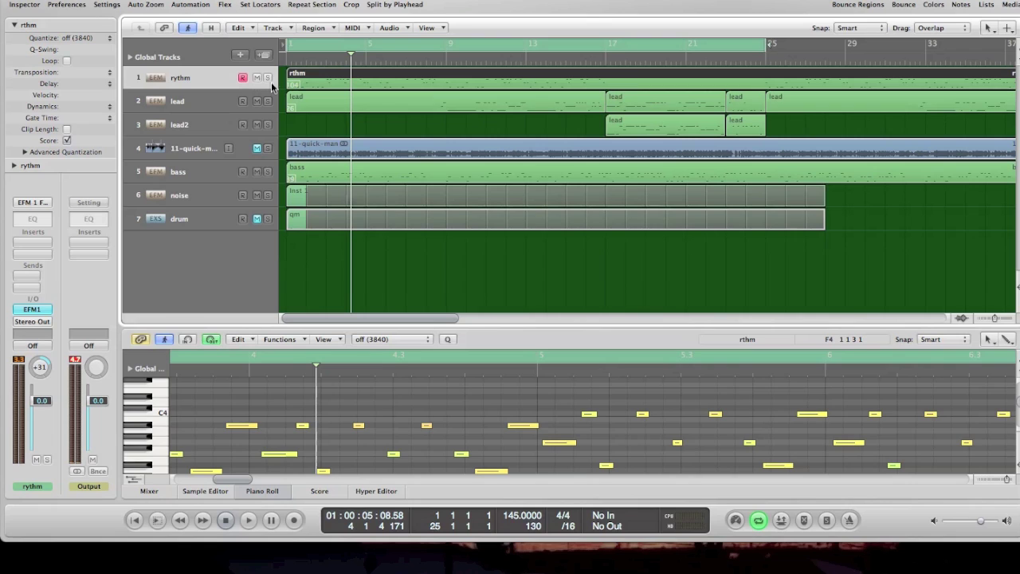
- Unmute and solo the 11-quick-man track and listen to its opening bars from the start for comparison
click(256, 148)
click(268, 148)
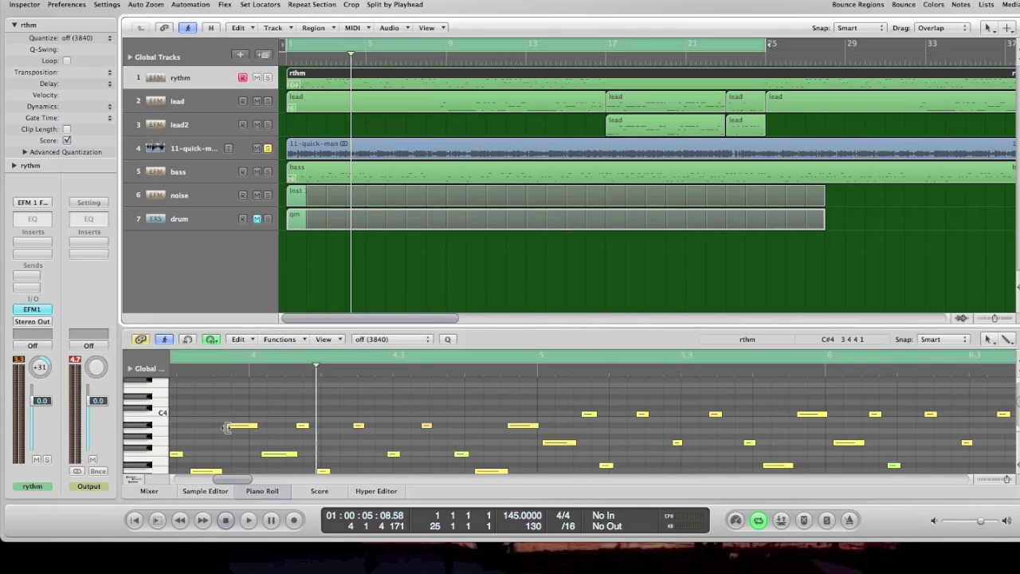
click(137, 519)
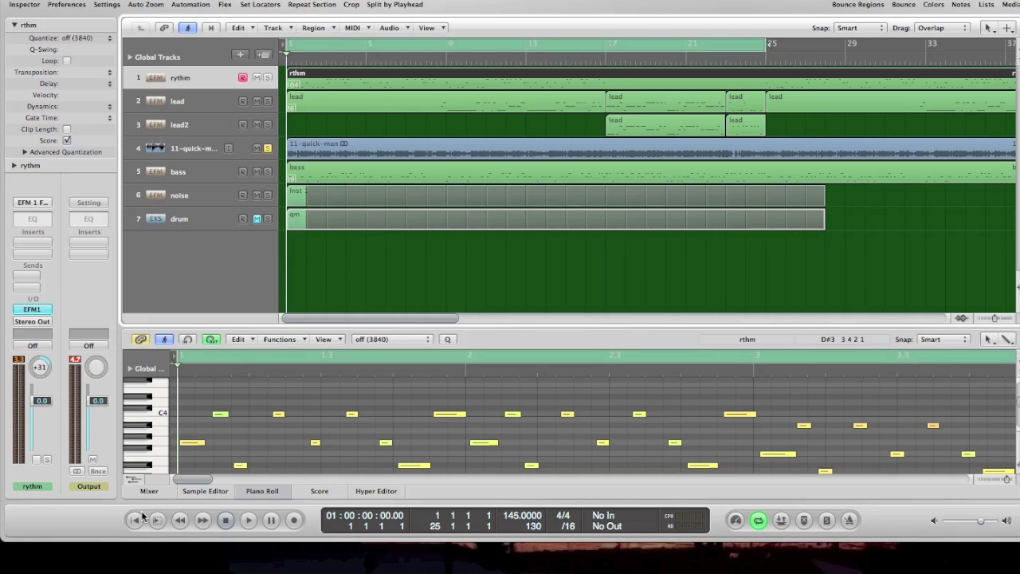
key(space)
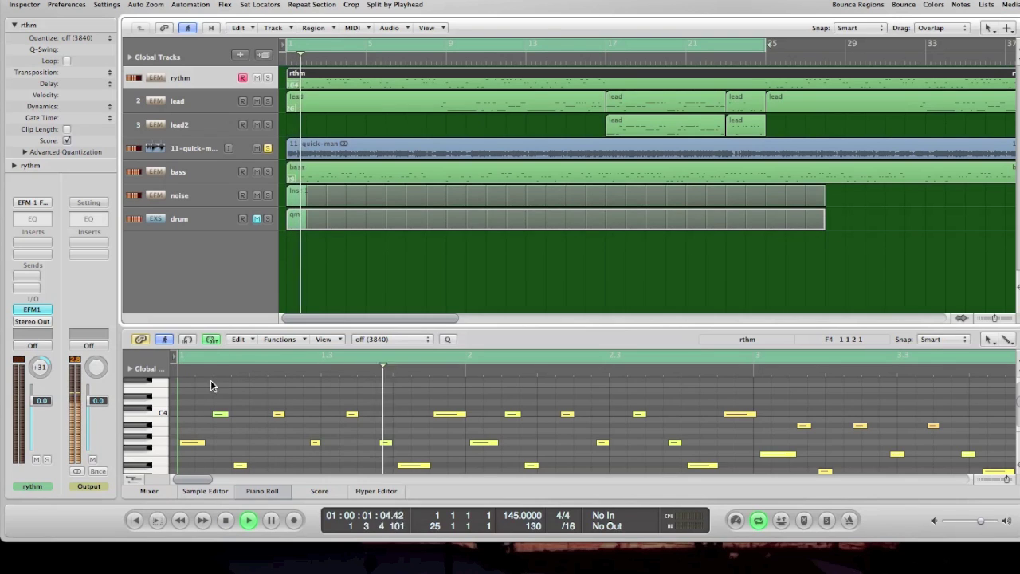
key(space)
- Unsolo and mute the 11-quick-man track, solo the rythm track and listen to its first bars
click(267, 151)
click(257, 148)
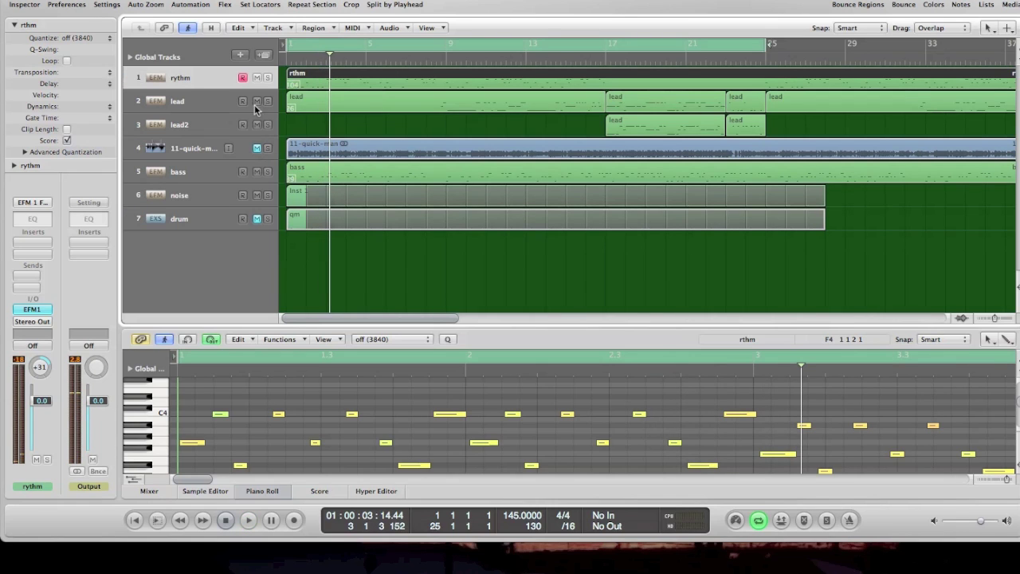
key(space)
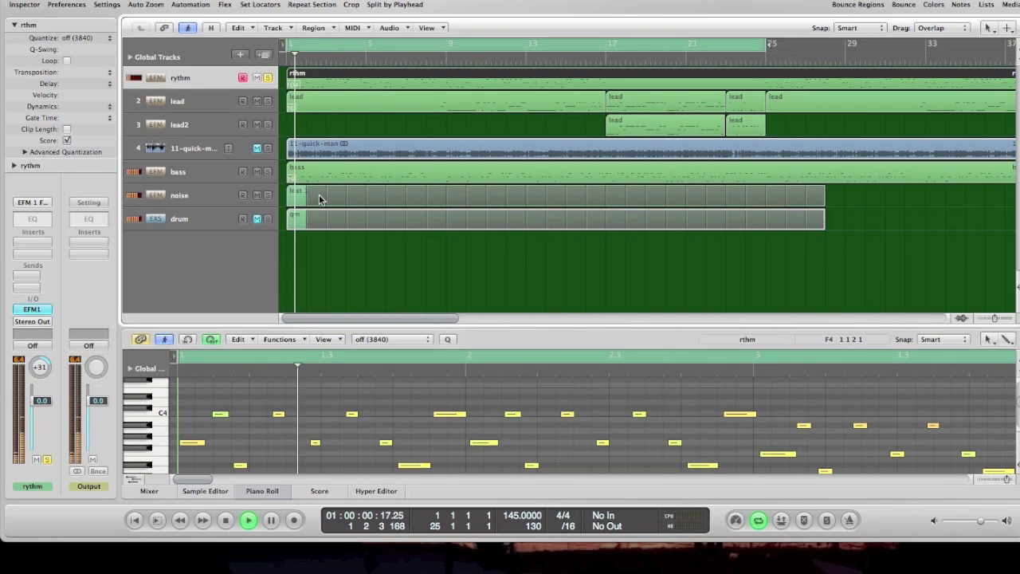
key(space)
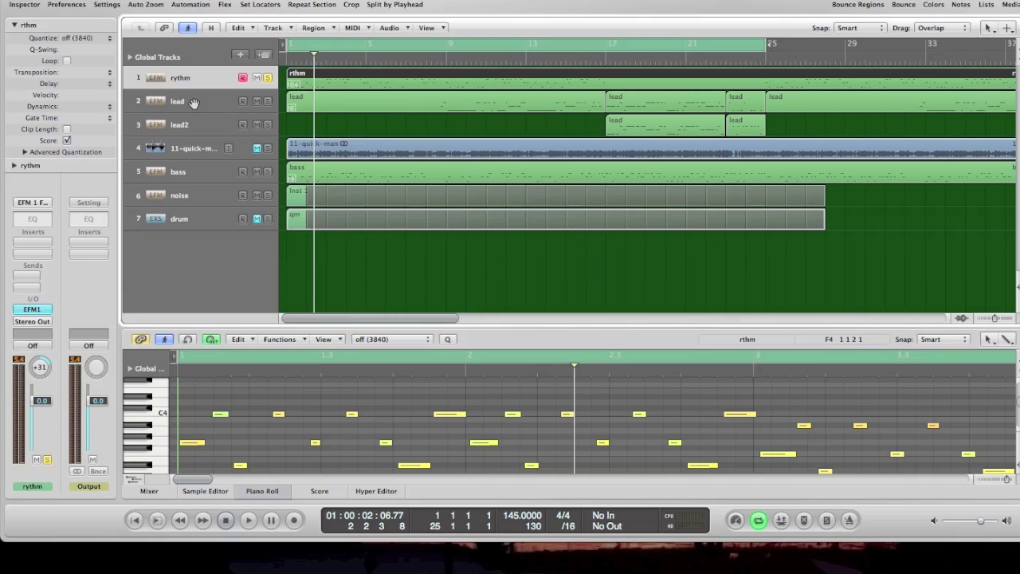
- Replace the rythm track's EFM1 instrument with the mono version of Plogue's chipsounds and move its window clear for editing
click(32, 310)
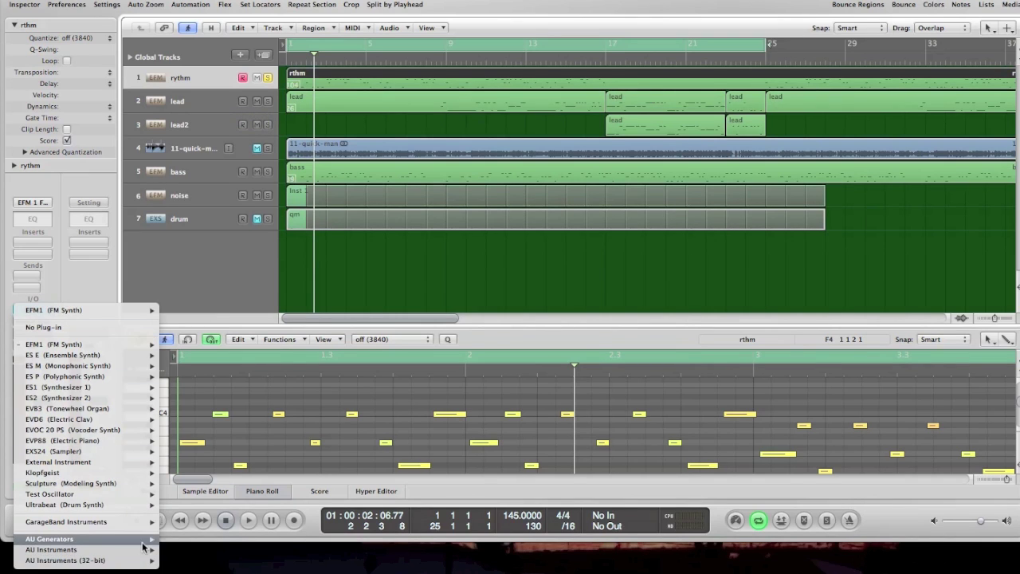
mouse_move(147, 550)
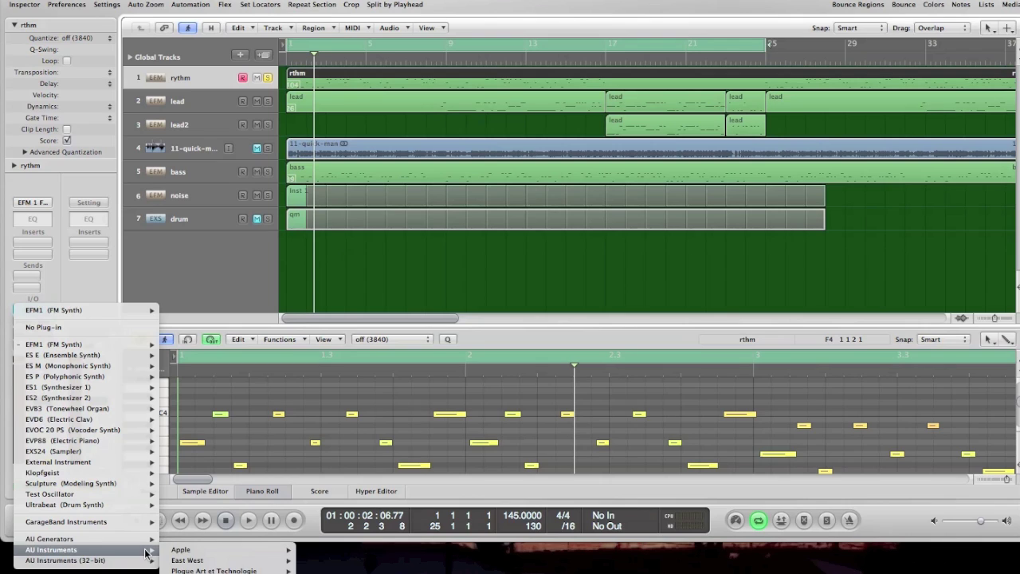
mouse_move(193, 572)
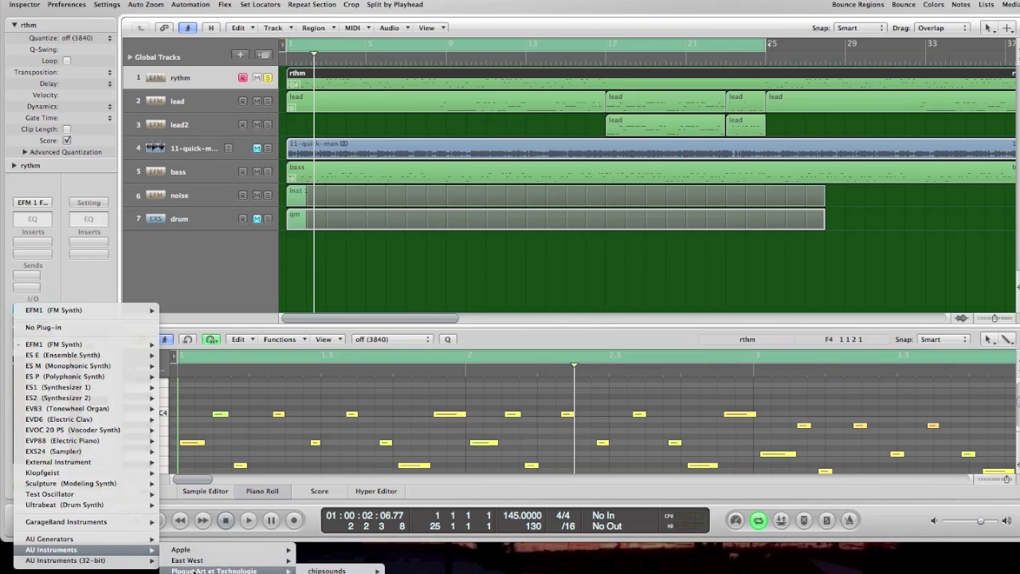
mouse_move(342, 571)
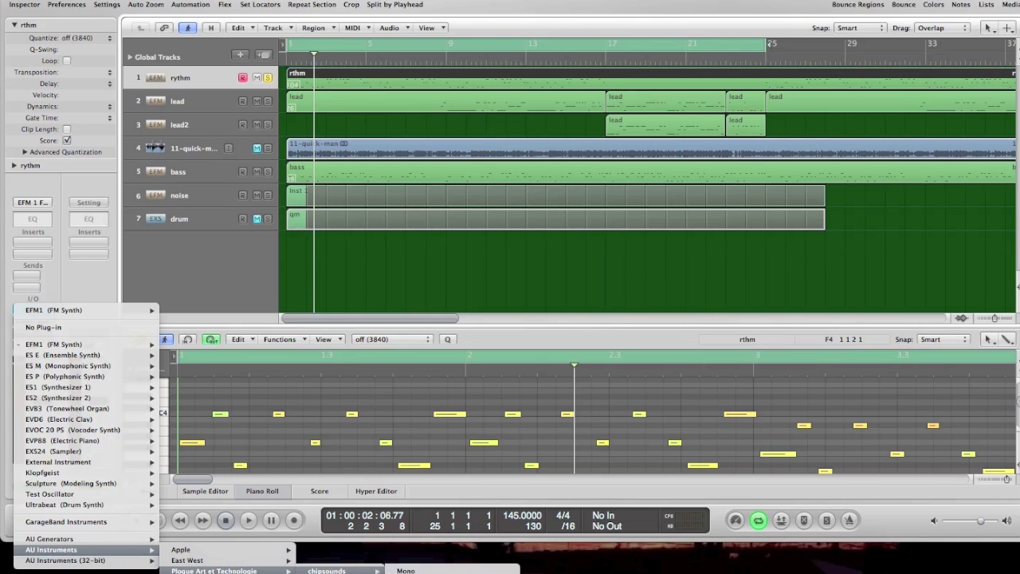
click(430, 571)
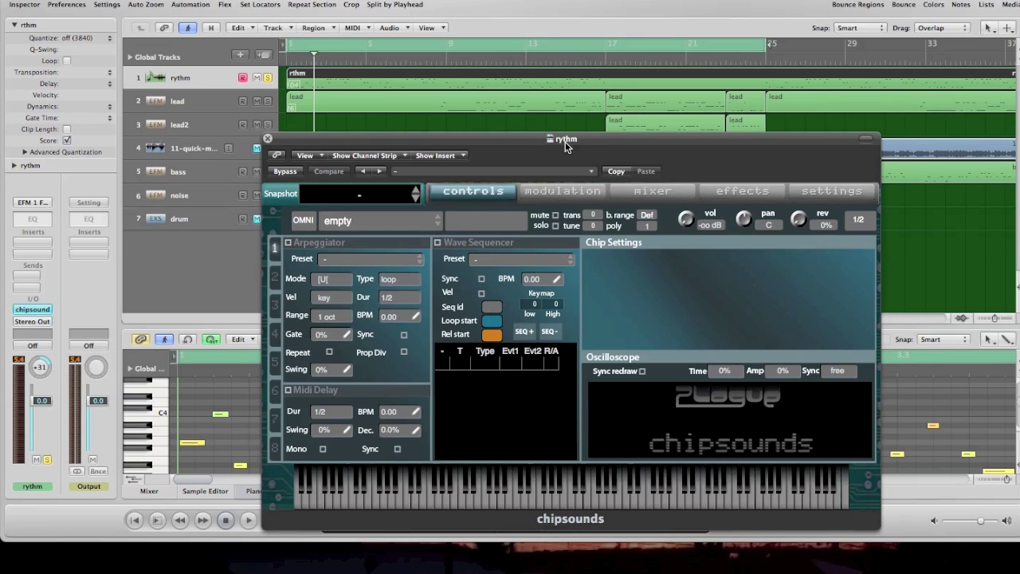
drag(565, 141, 567, 117)
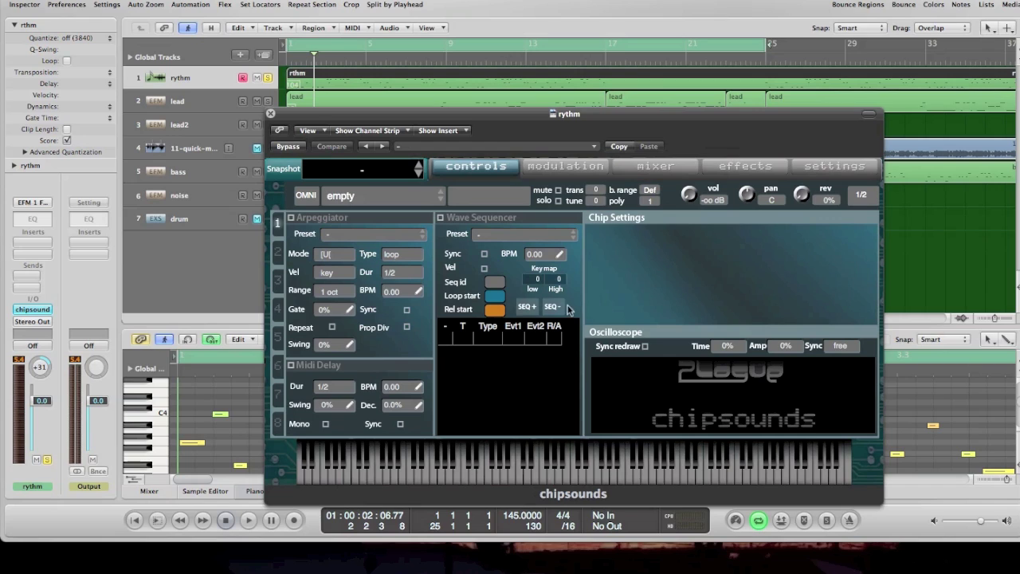
- Load the RP2A03 (NTSC) chip from the 2A0X group of Pure Chip presets into the first chipsounds slot
click(394, 196)
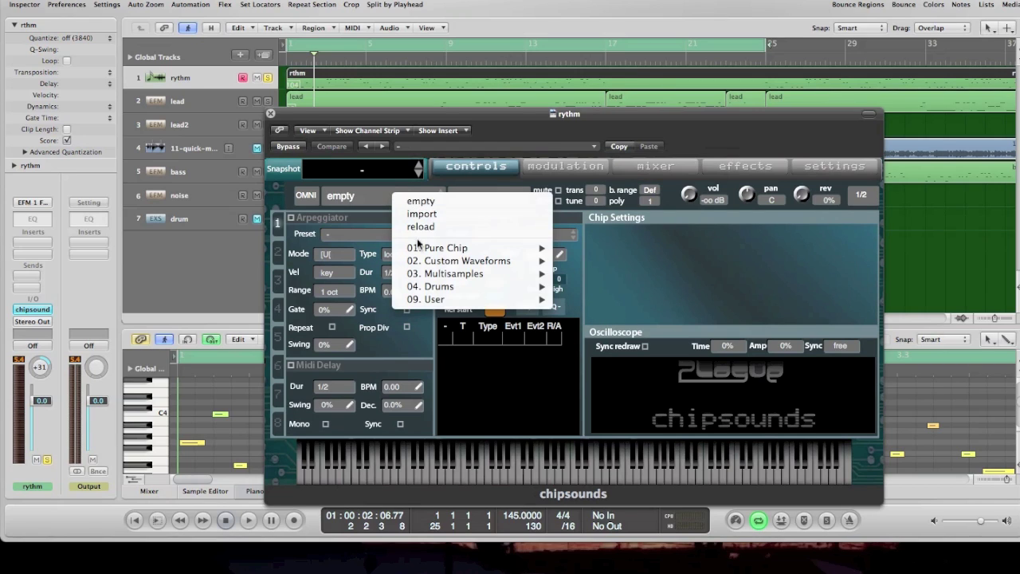
mouse_move(436, 249)
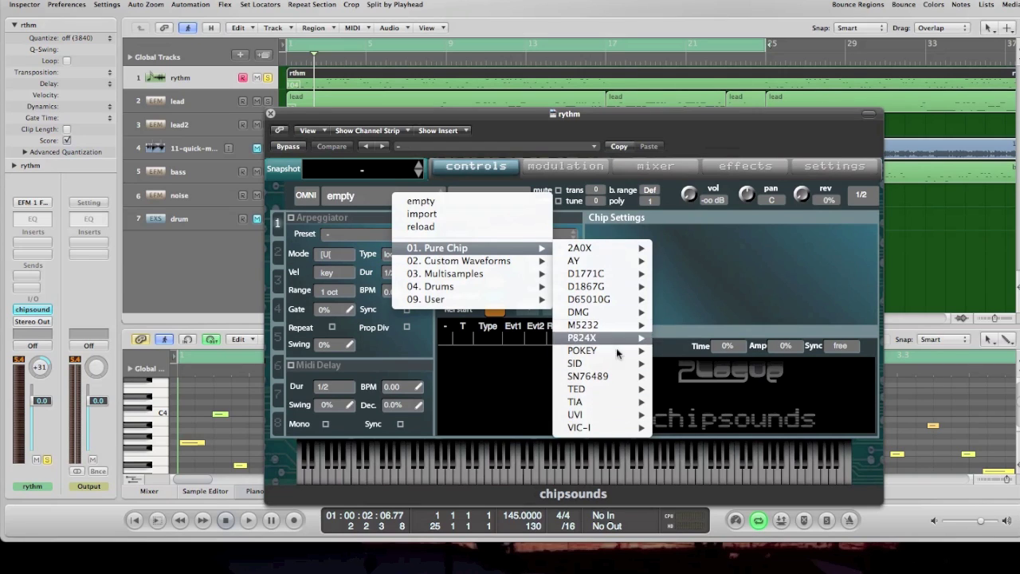
mouse_move(614, 392)
mouse_move(603, 414)
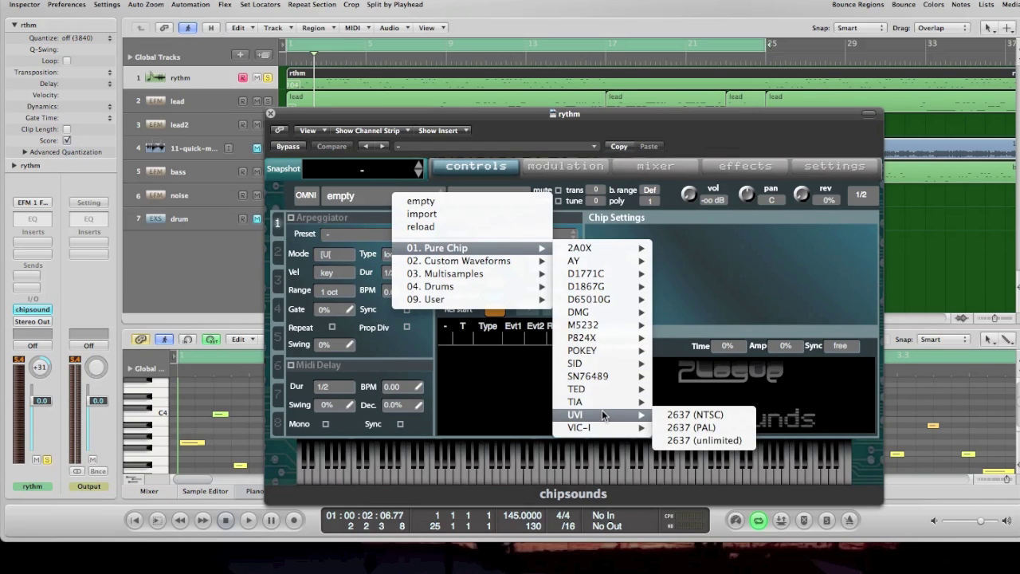
mouse_move(609, 364)
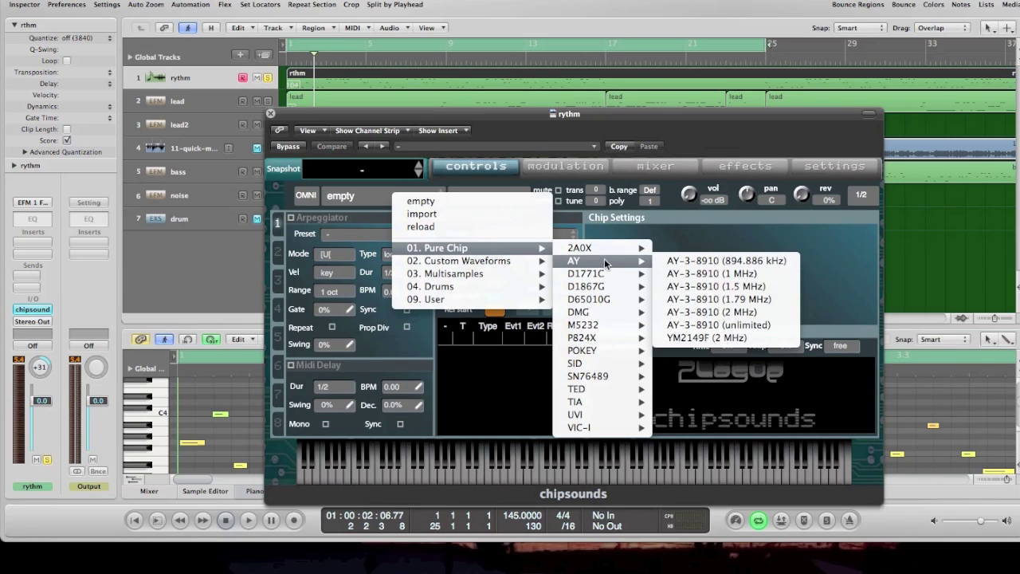
mouse_move(585, 247)
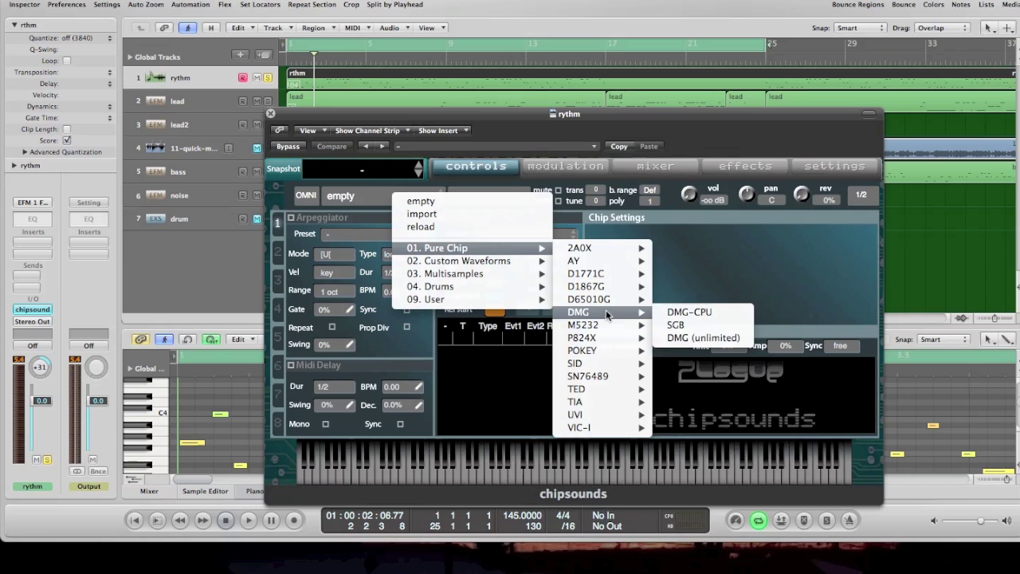
mouse_move(628, 248)
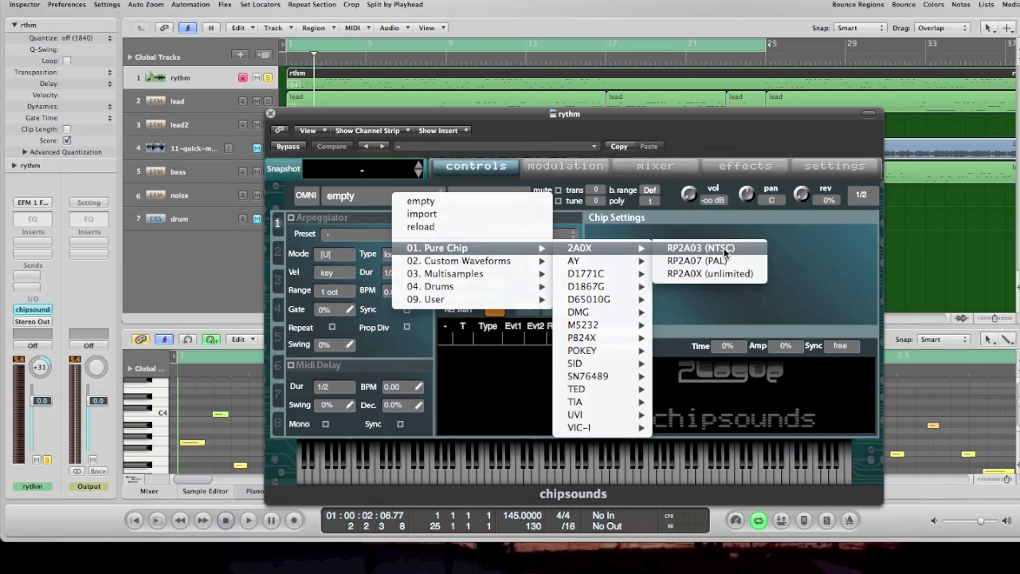
click(723, 248)
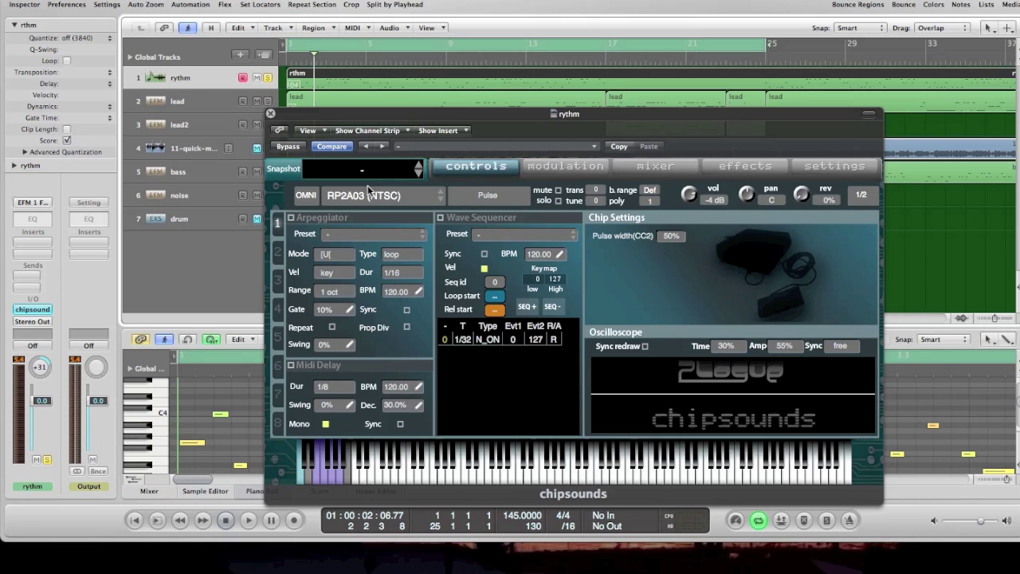
- Audition the Pulse sound on the chipsounds keyboard and check the chip's available waveforms, keeping Pulse
click(604, 470)
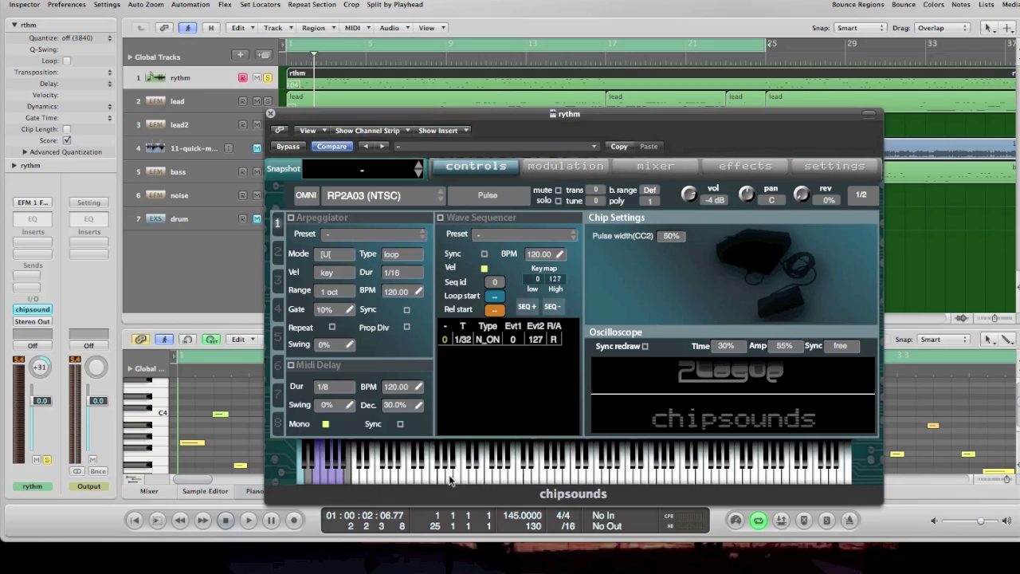
click(500, 470)
click(481, 201)
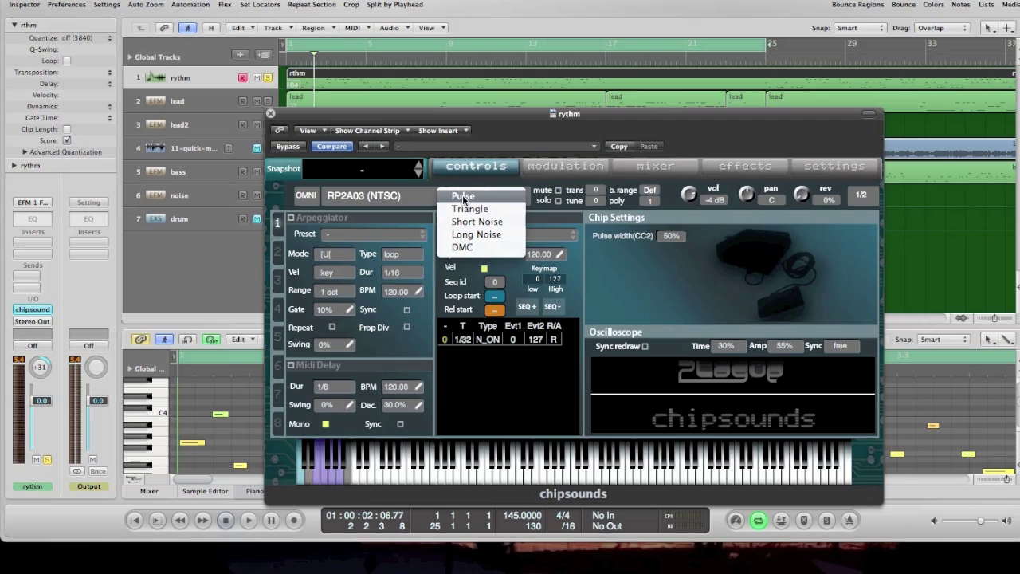
click(489, 248)
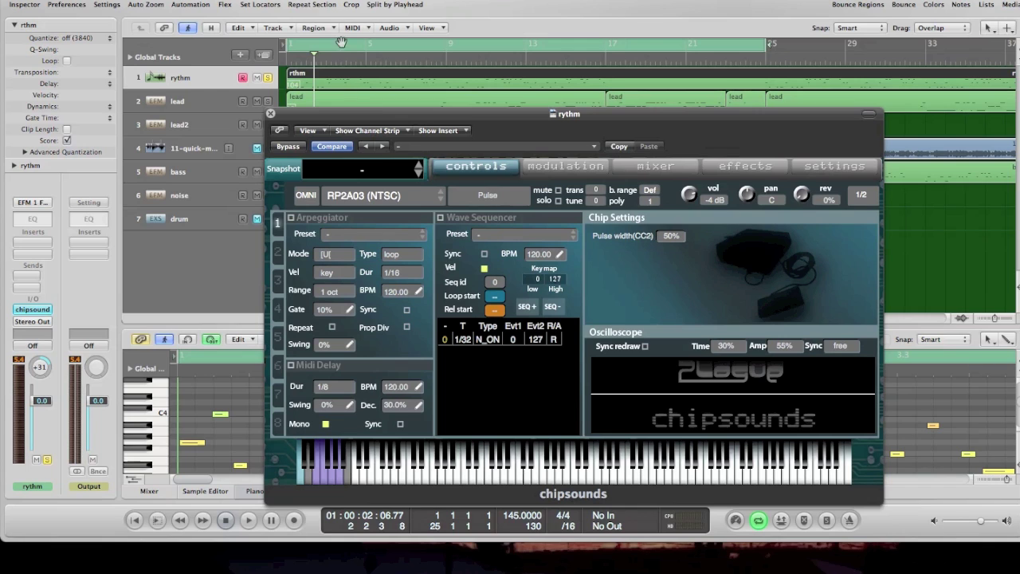
- Play the rythm track through chipsounds and set the chip's pulse width to 35% while listening
key(space)
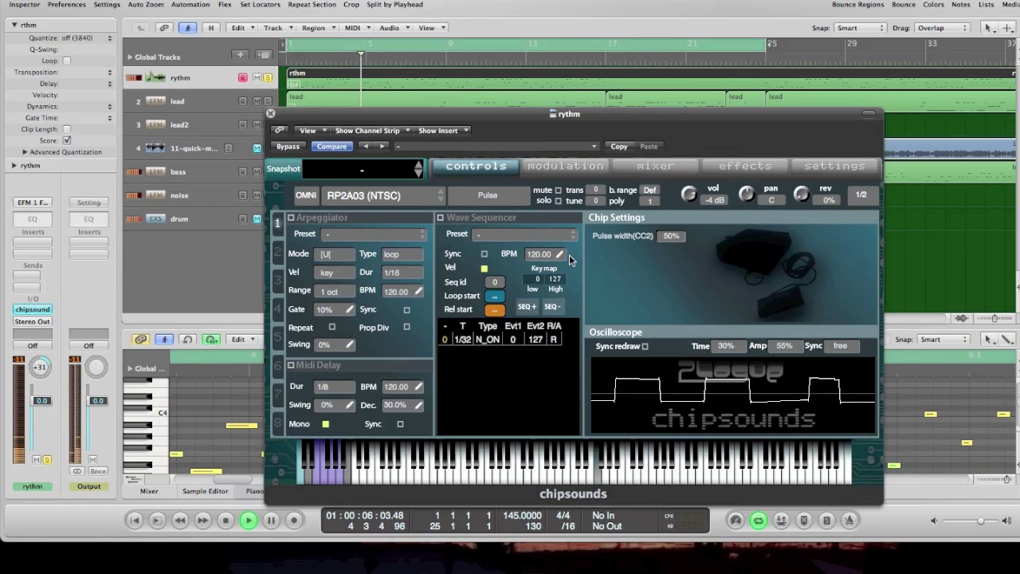
key(space)
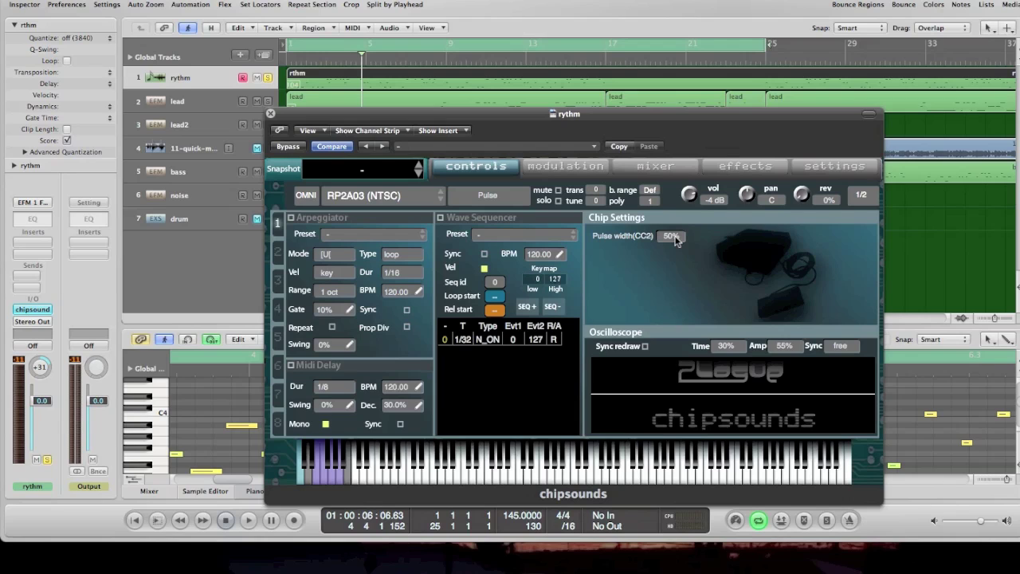
key(space)
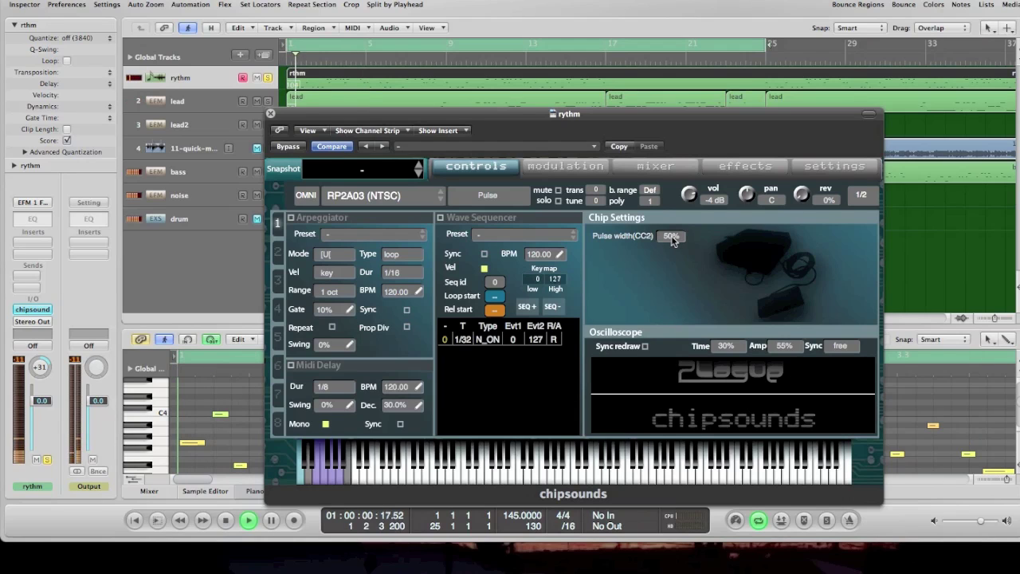
drag(674, 238, 675, 264)
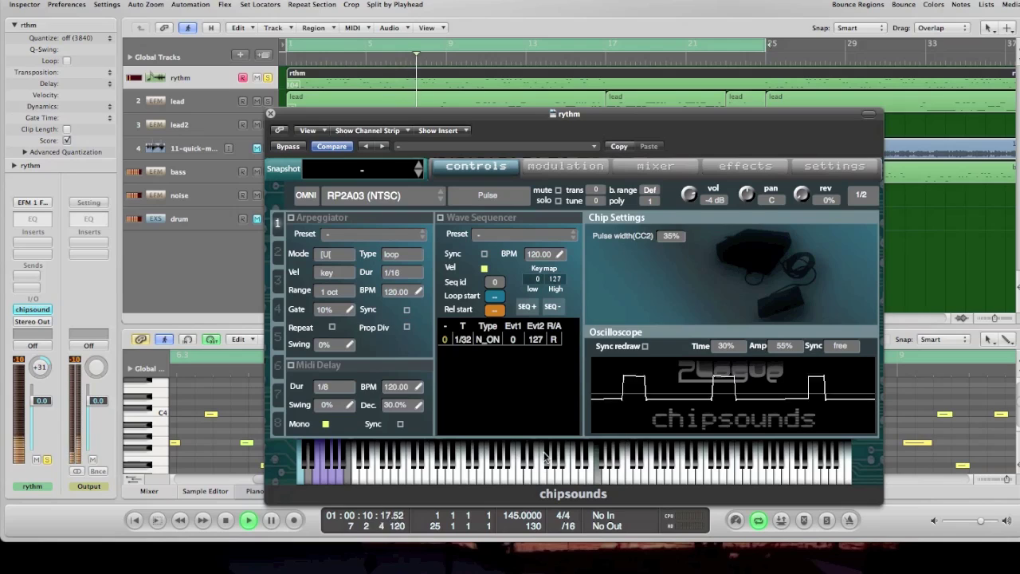
key(space)
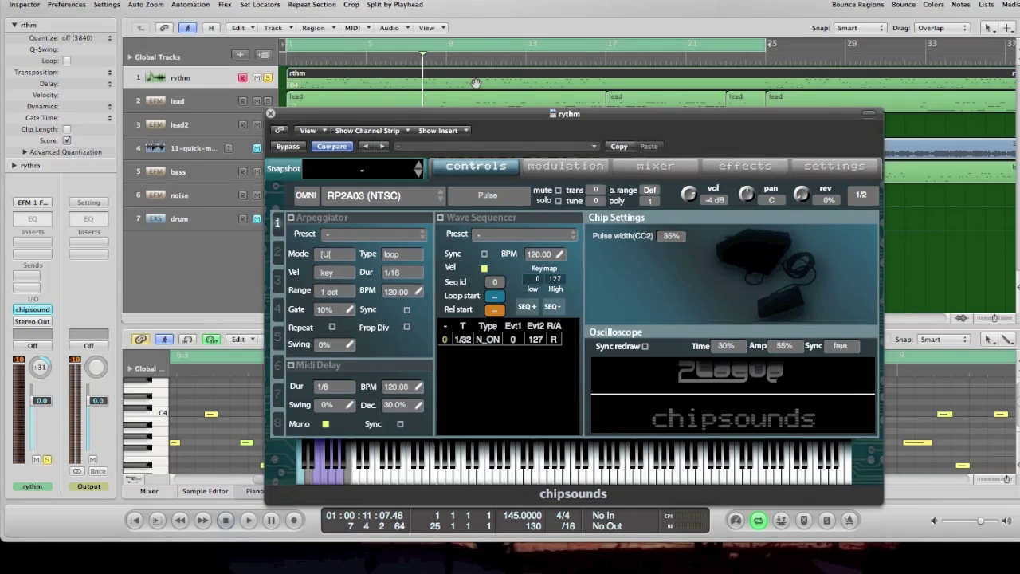
- Check the chip variants offered in the 2A0X group of Pure Chip presets, keeping RP2A03 (NTSC)
drag(482, 120, 483, 114)
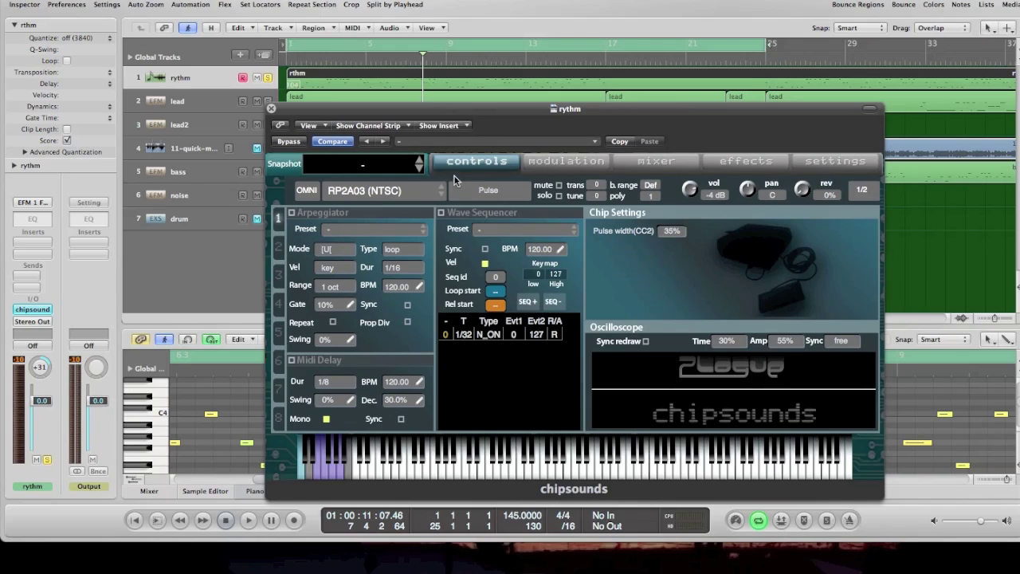
click(409, 193)
mouse_move(495, 242)
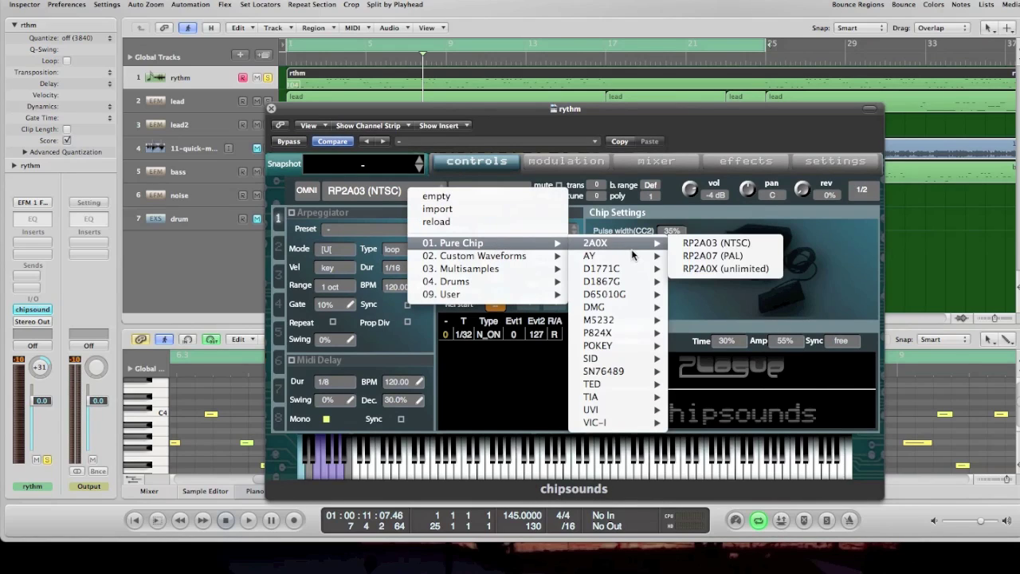
mouse_move(617, 243)
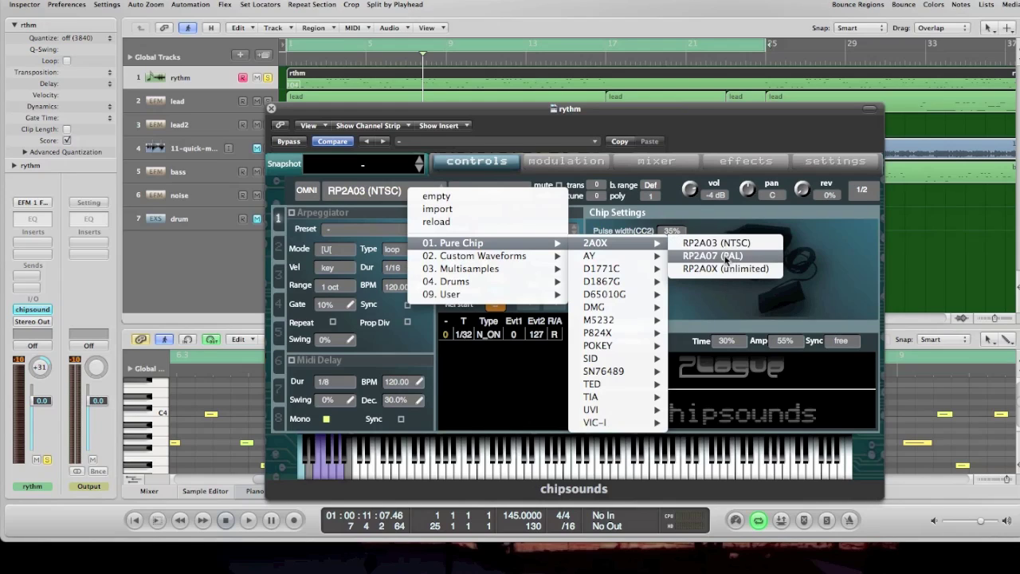
click(509, 110)
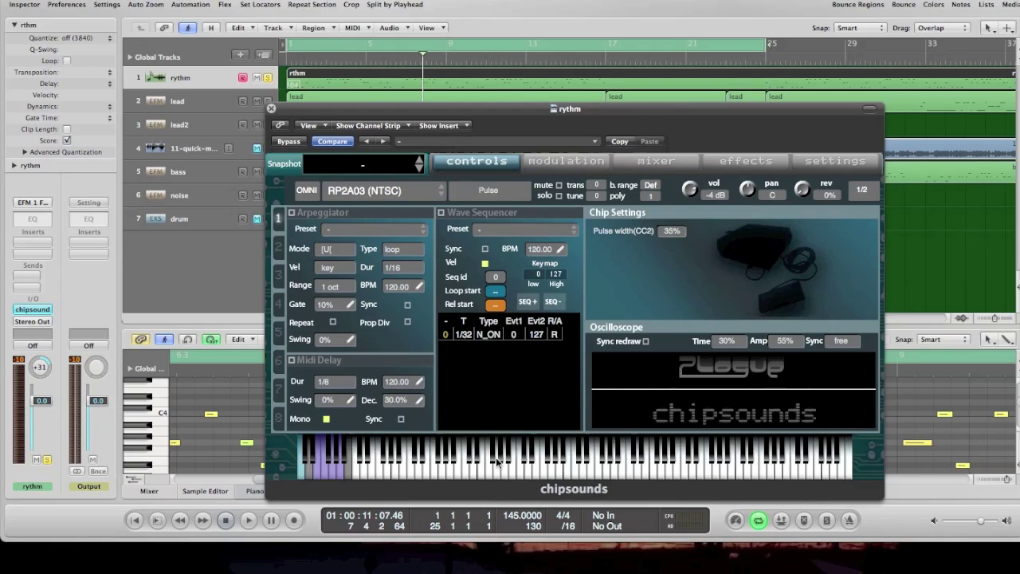
- Enable chipsounds' Midi Delay with a 1/16 duration and a tempo of 145 BPM, with the rythm track playing
click(292, 360)
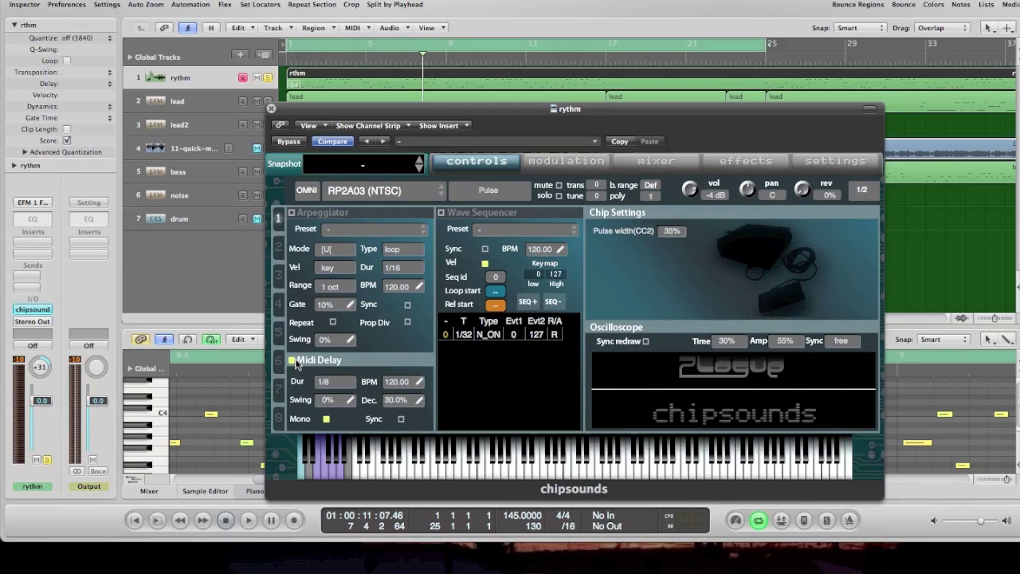
click(335, 385)
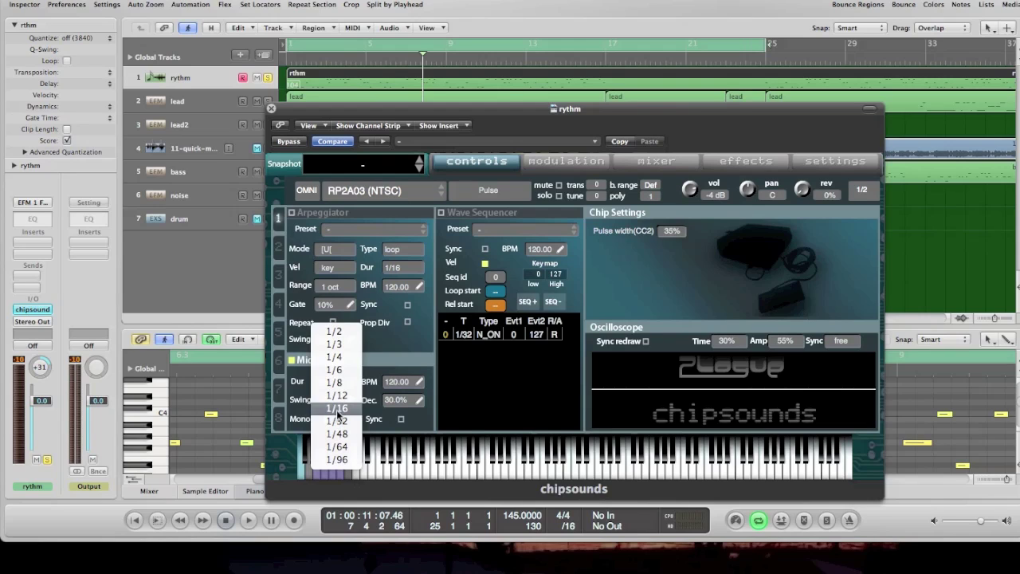
click(338, 408)
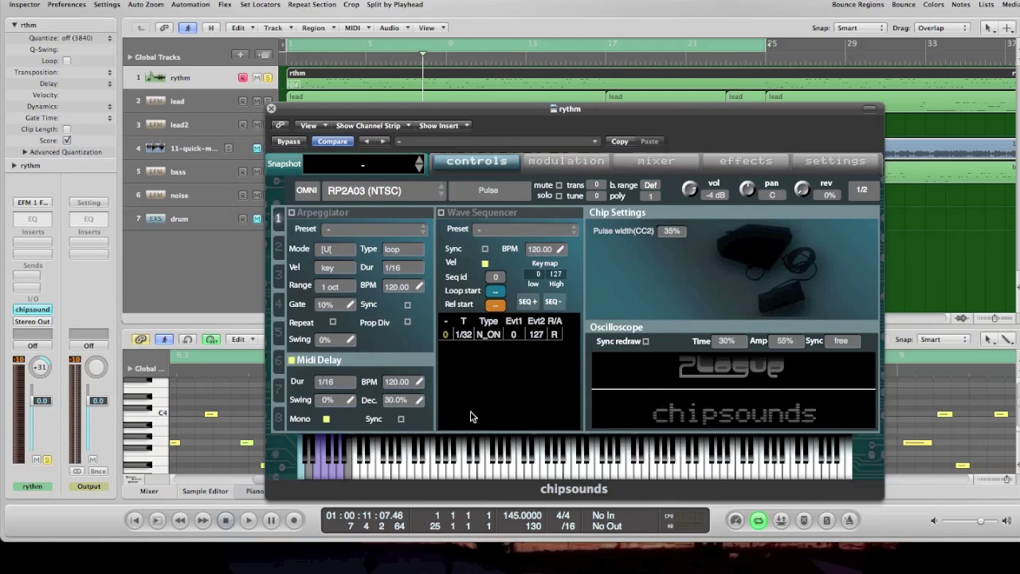
key(space)
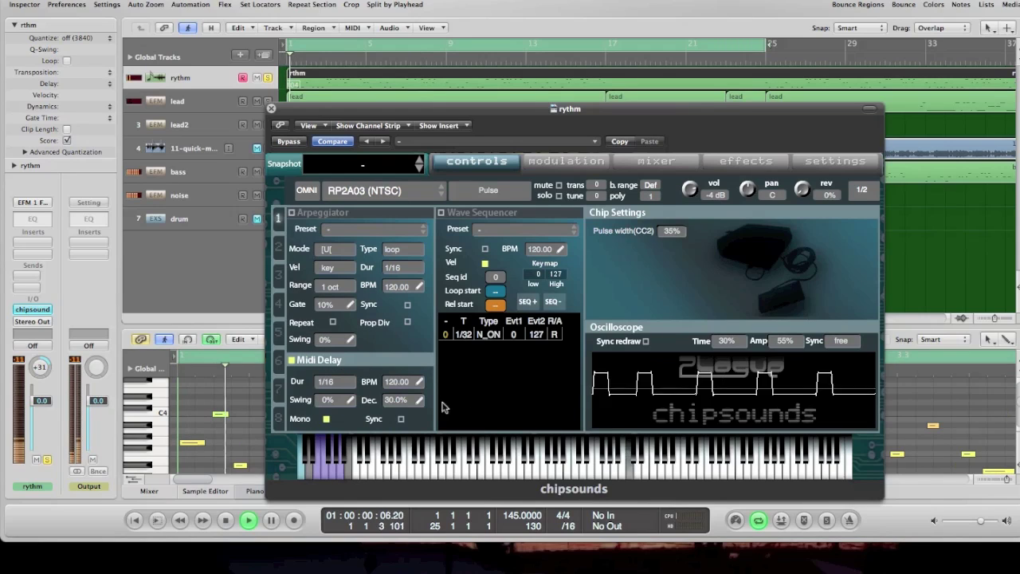
click(390, 383)
text(145)
key(Return)
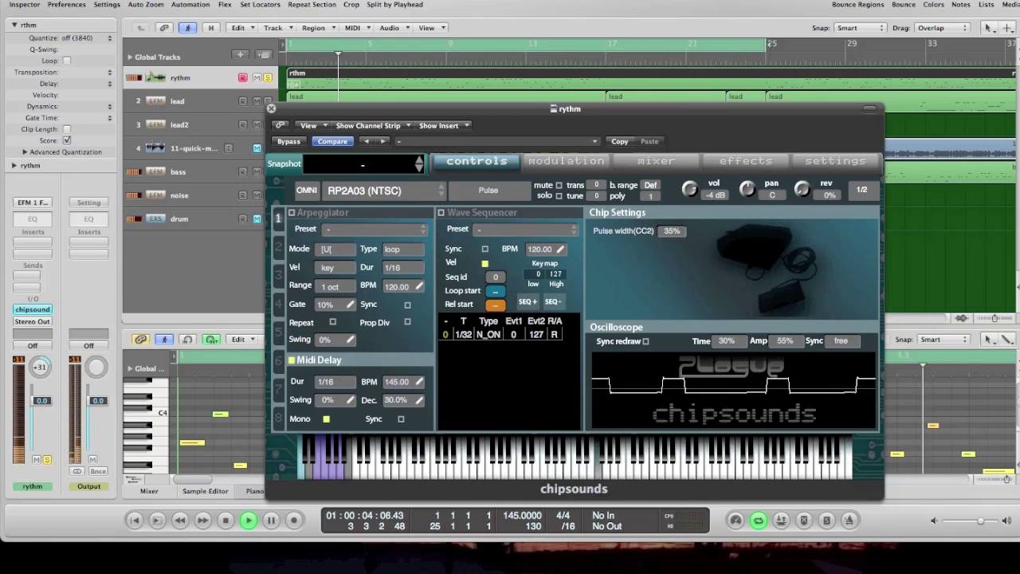
- Set the Midi Delay's swing to 2% and its decay to 20%
click(349, 400)
text(2)
key(Return)
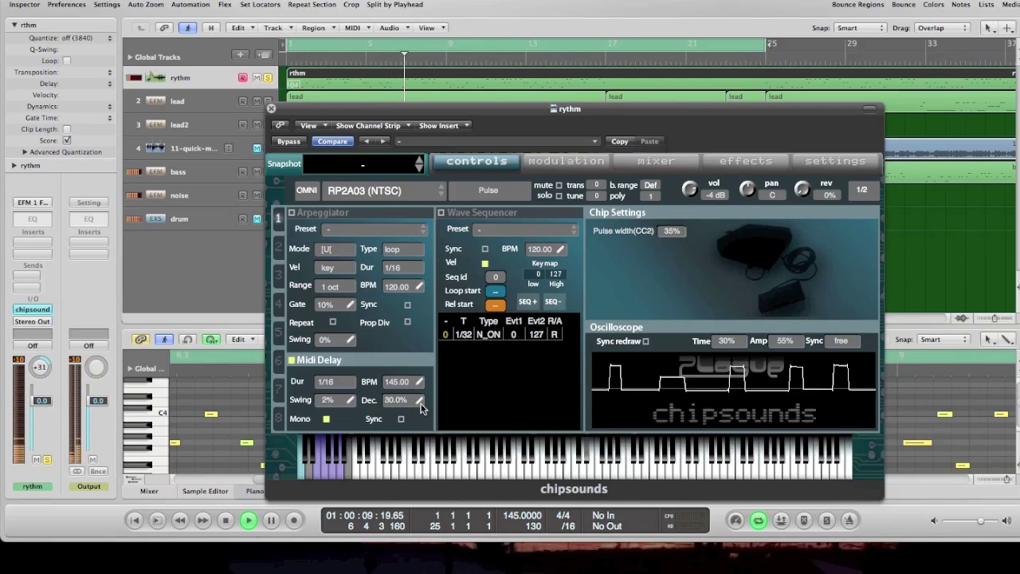
click(418, 400)
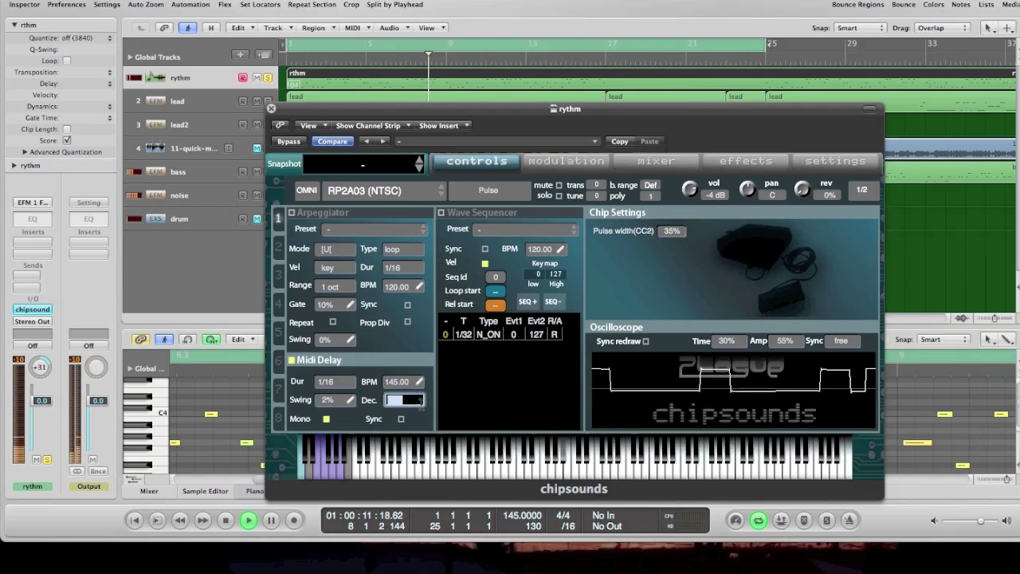
text(20)
key(Return)
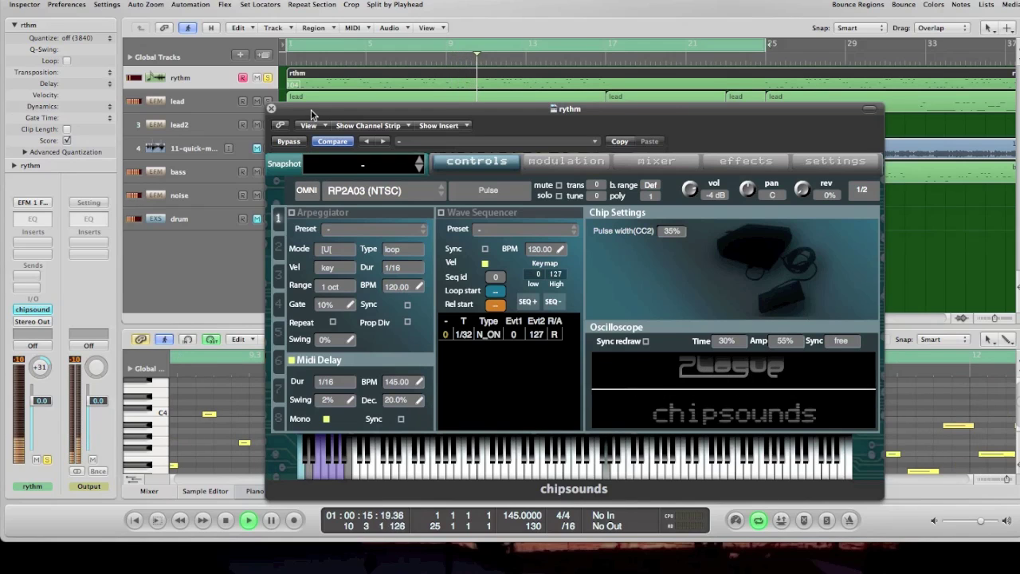
- Move the chipsounds window clear of the tracks, reduce the Midi Delay's decay to 15% and replay from around bar 8
drag(333, 106, 398, 159)
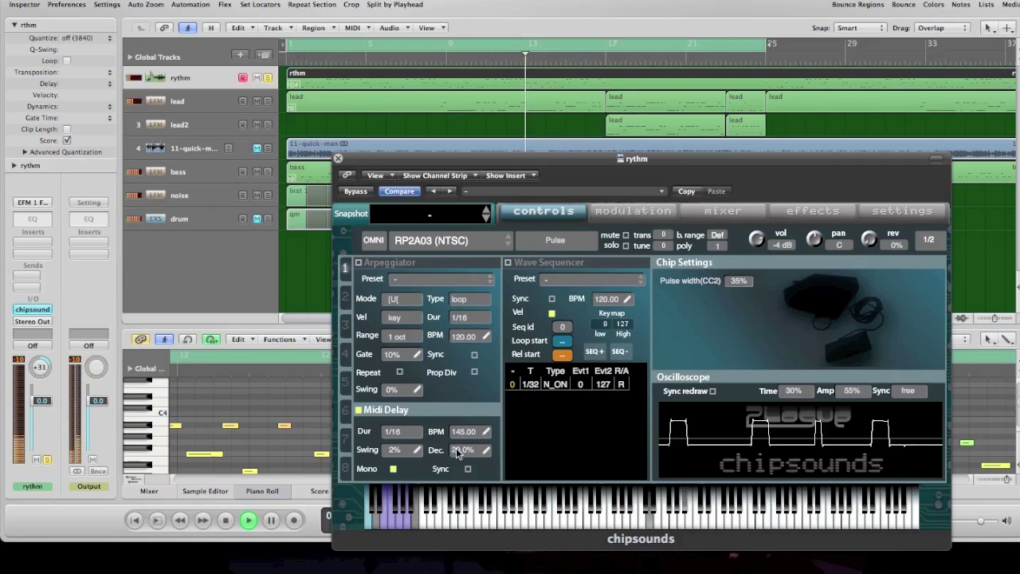
drag(458, 452, 458, 466)
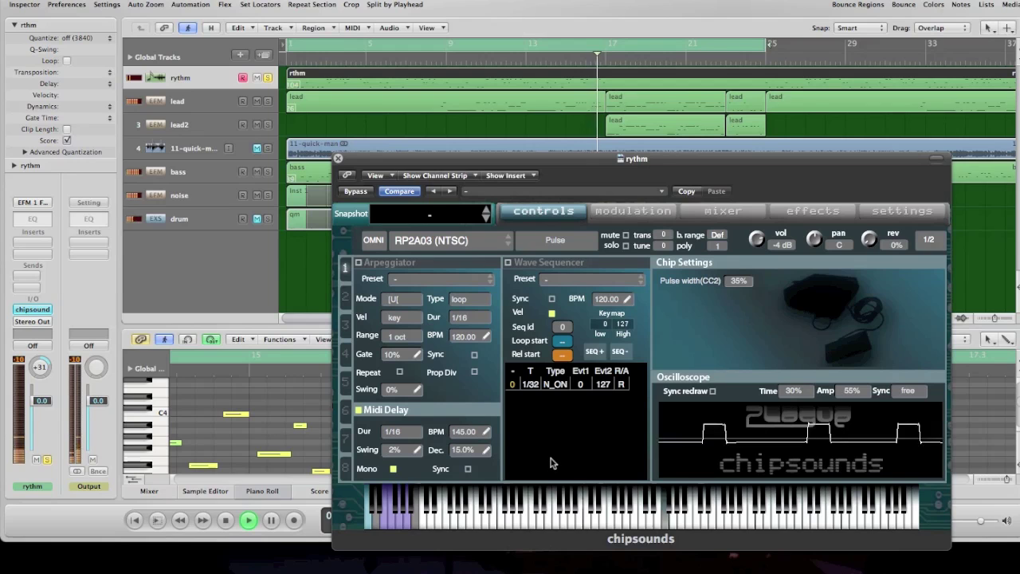
click(431, 57)
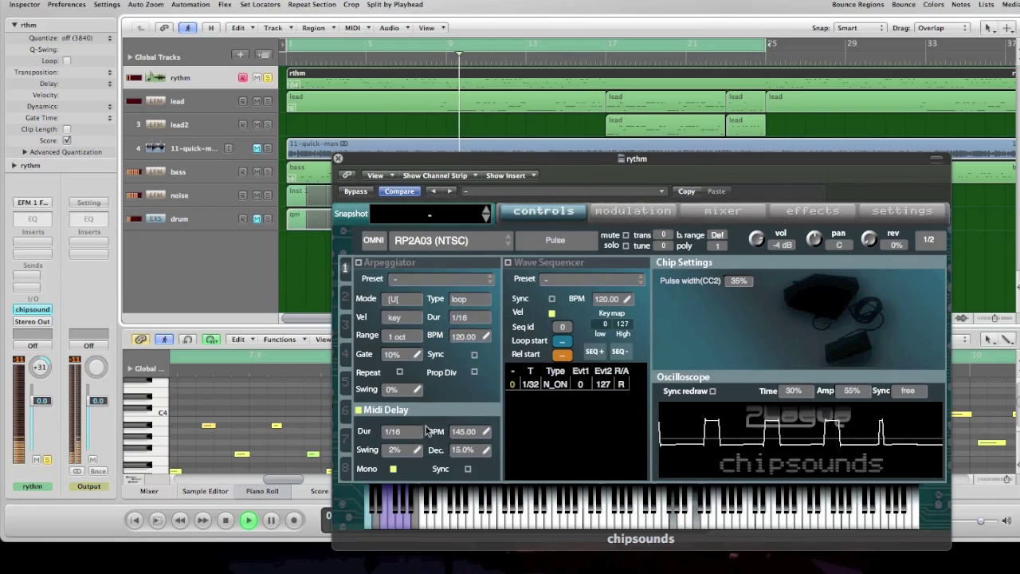
key(space)
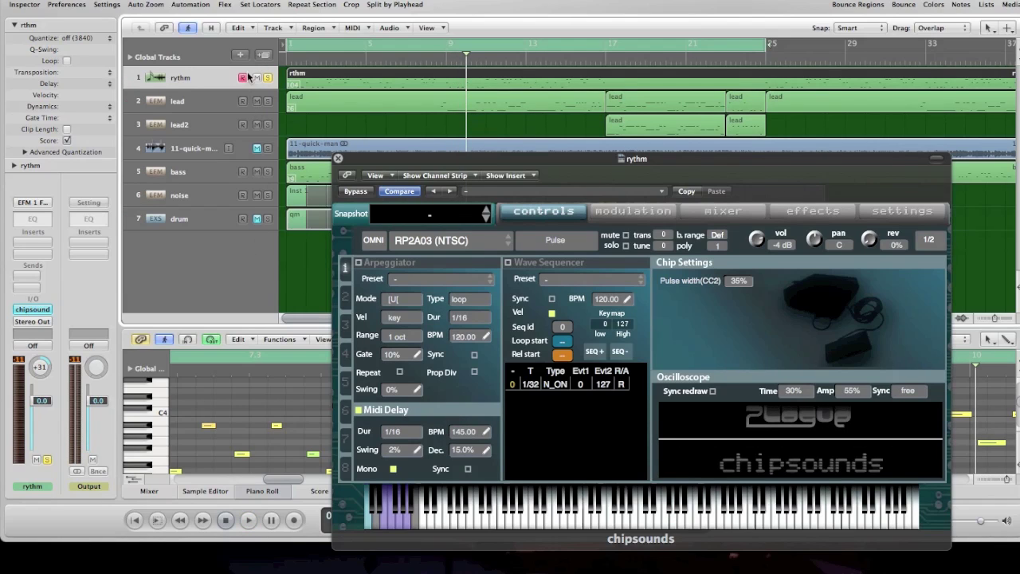
- Close chipsounds, solo and select the bass track alongside rythm, and listen to both from the start of the song
click(285, 62)
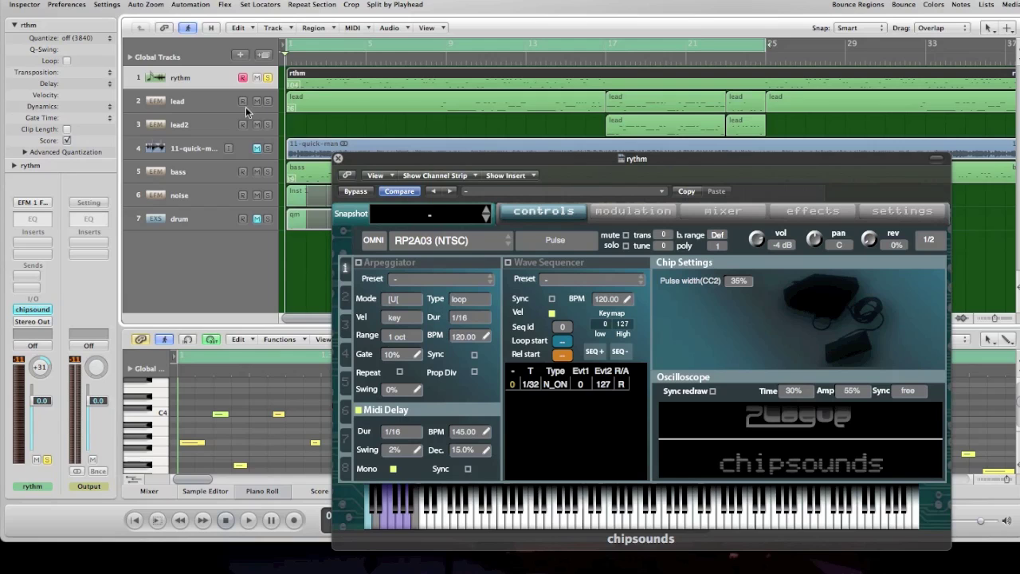
click(338, 157)
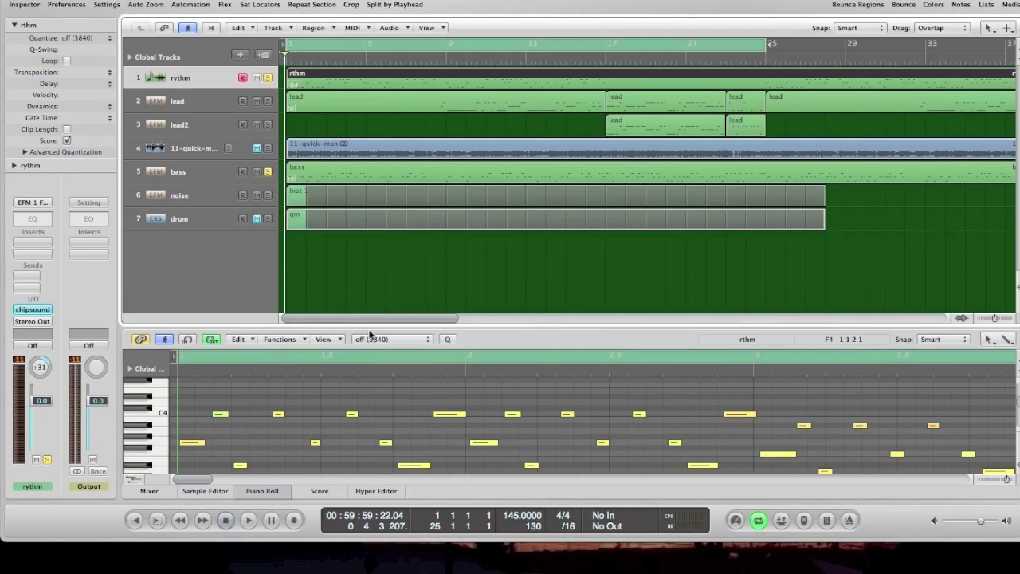
click(188, 171)
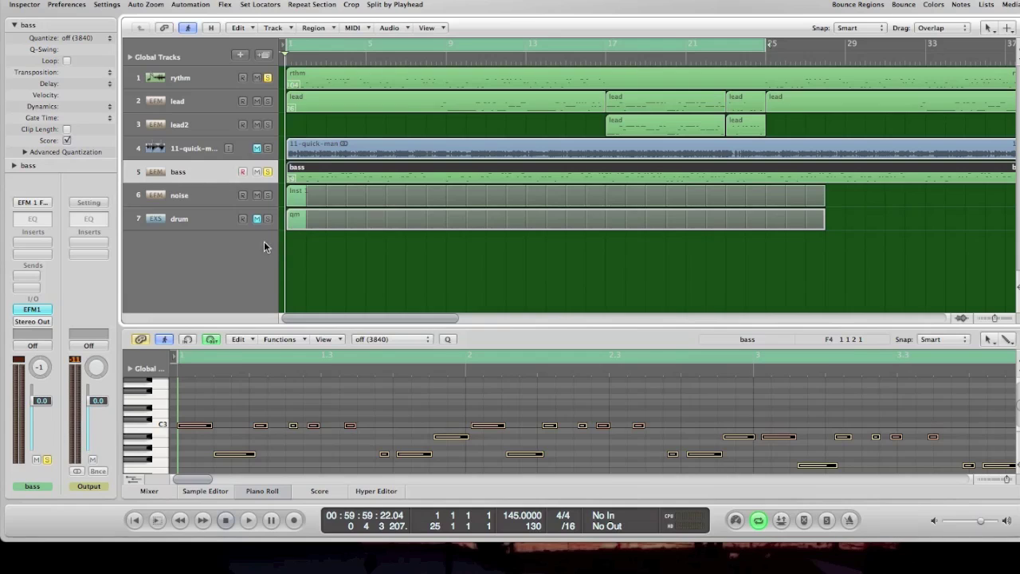
key(space)
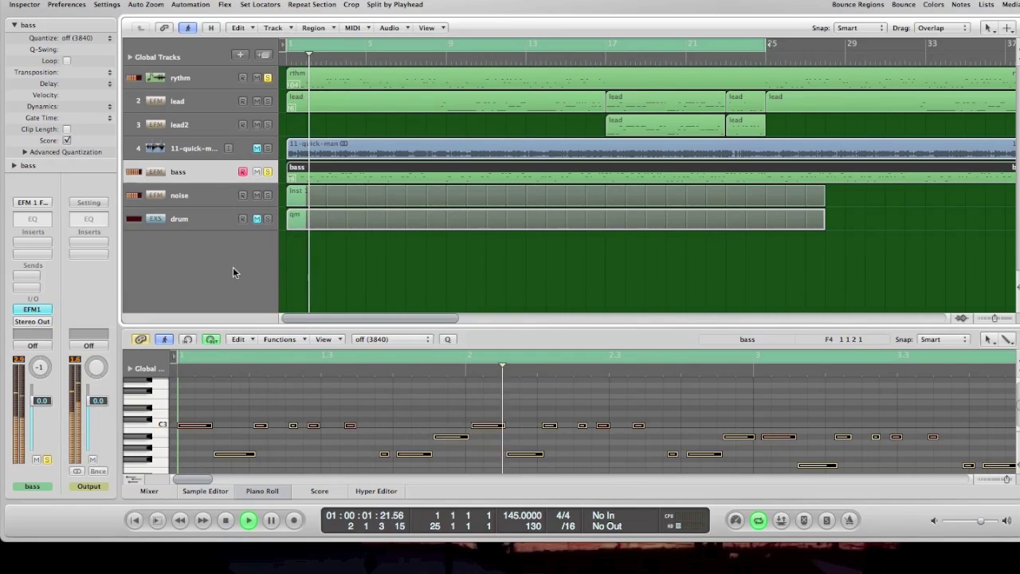
key(space)
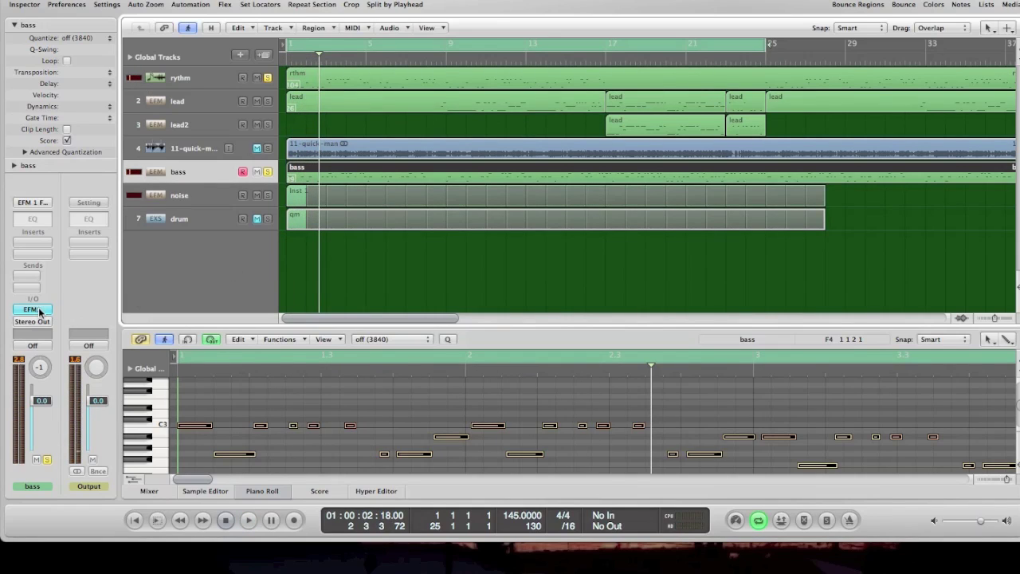
- Replace the bass track's EFM1 instrument with Plogue's chipsounds
click(32, 309)
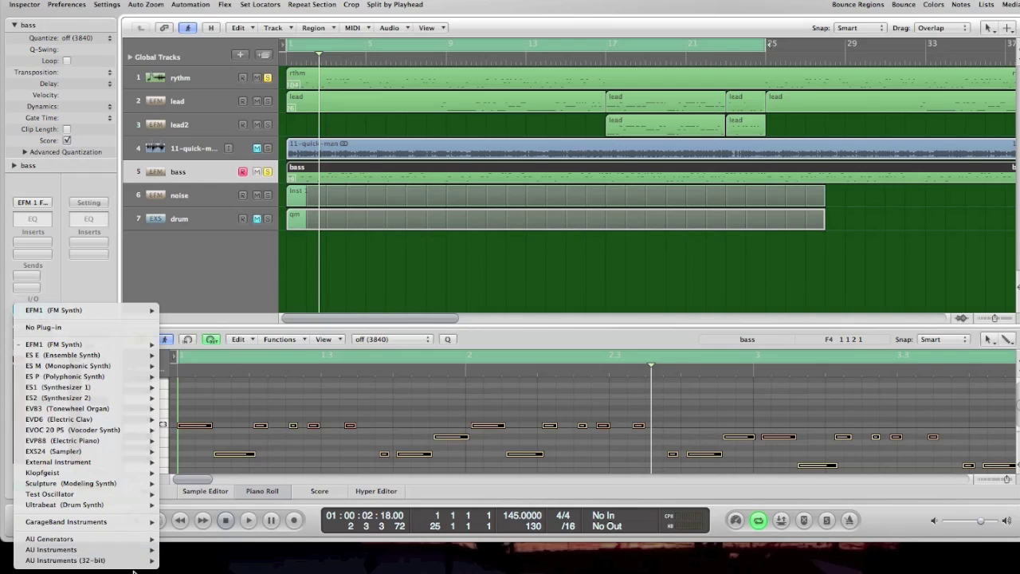
mouse_move(139, 550)
mouse_move(211, 571)
mouse_move(327, 571)
click(406, 570)
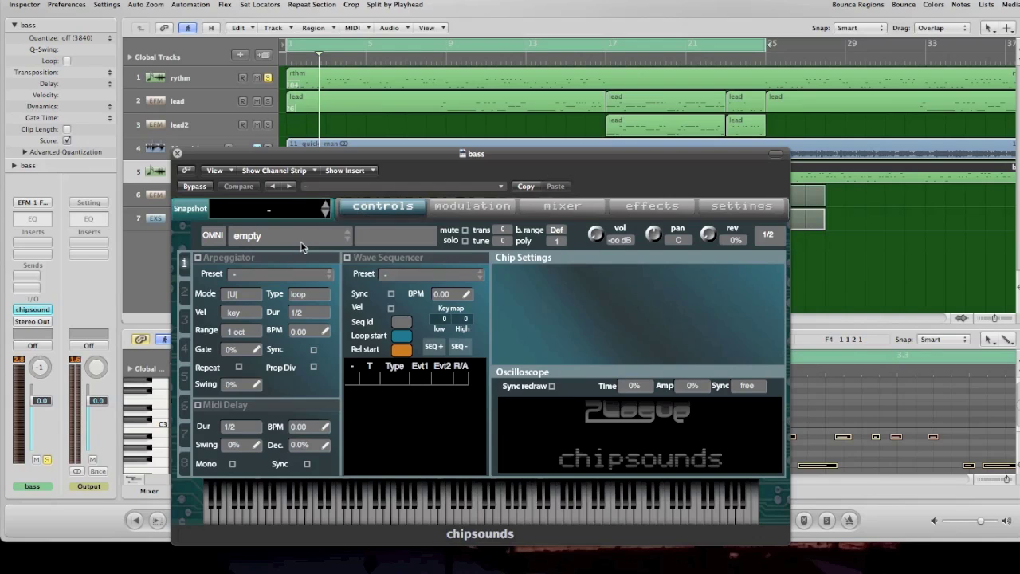
- Load the RP2A03 (NTSC) chip from the 2A0X Pure Chip group for the bass and choose its Triangle waveform
click(301, 246)
mouse_move(382, 284)
mouse_move(510, 284)
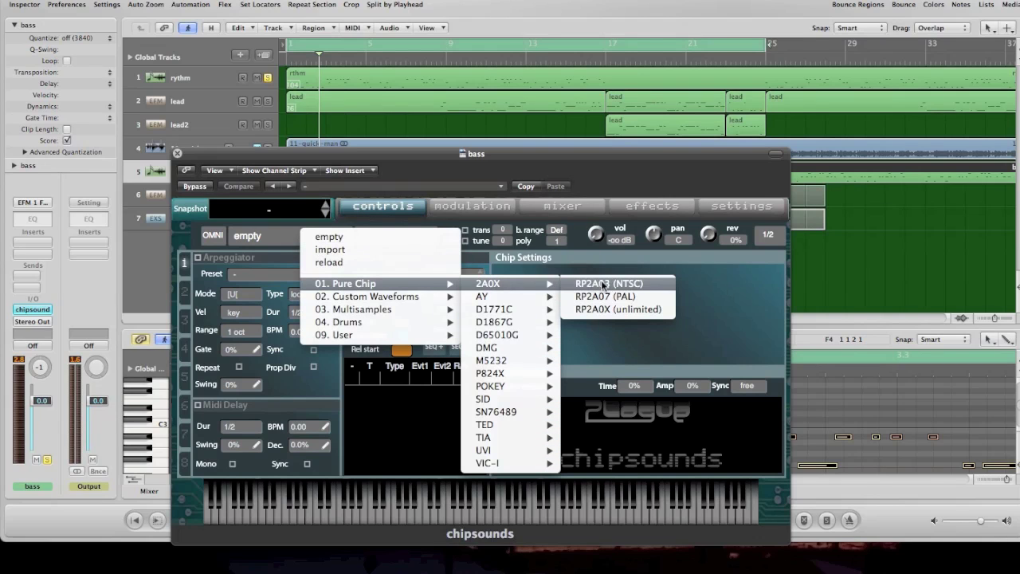
click(604, 284)
click(396, 237)
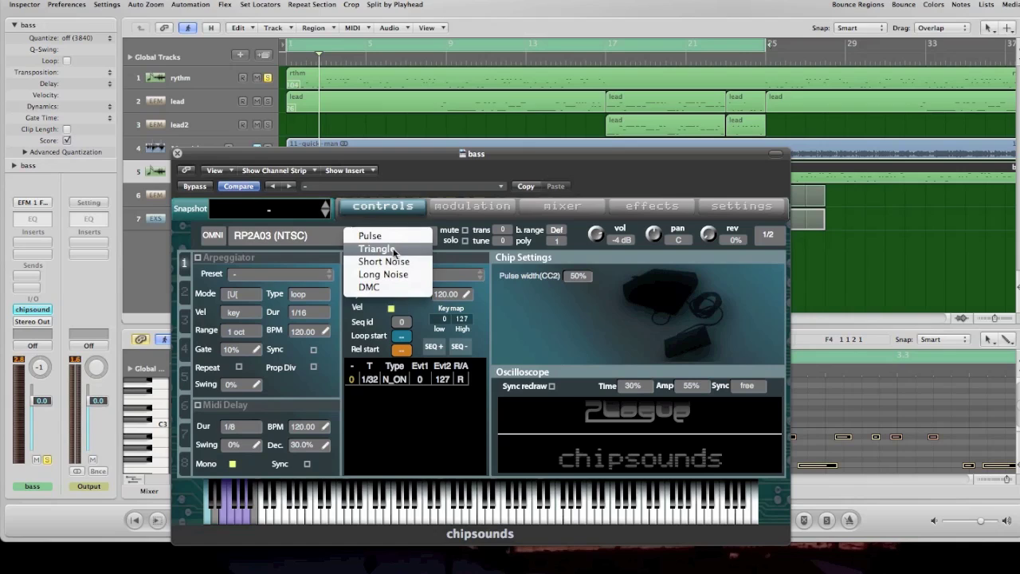
click(394, 251)
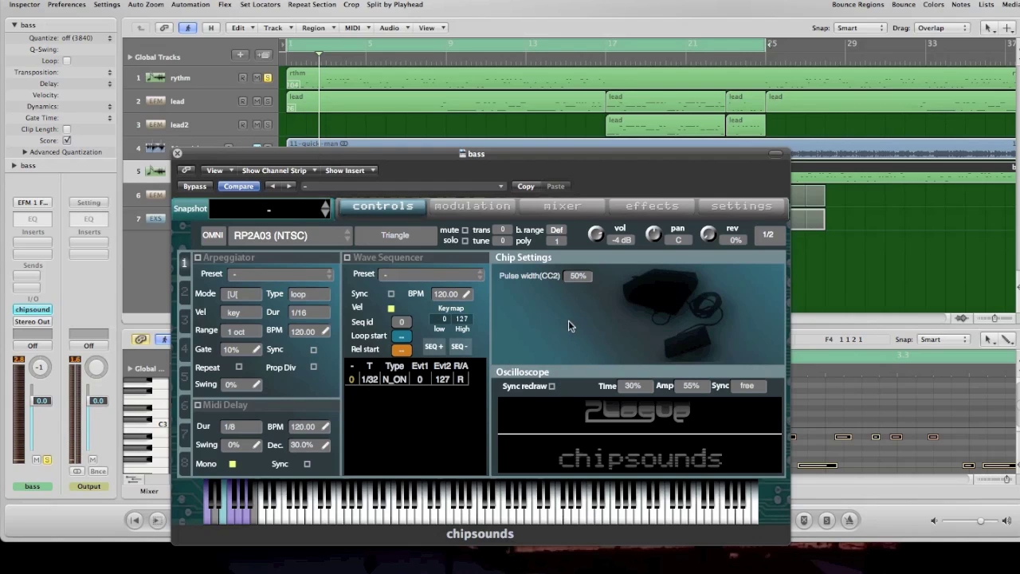
- Move the bass chipsounds window clear of the track list and listen to the bass and rythm tracks together
drag(356, 160, 514, 265)
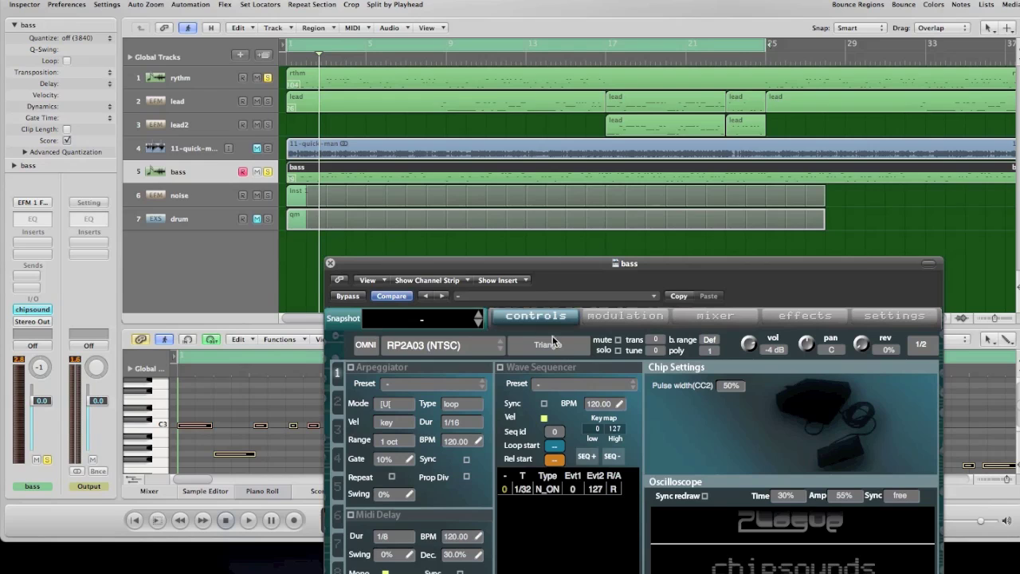
key(space)
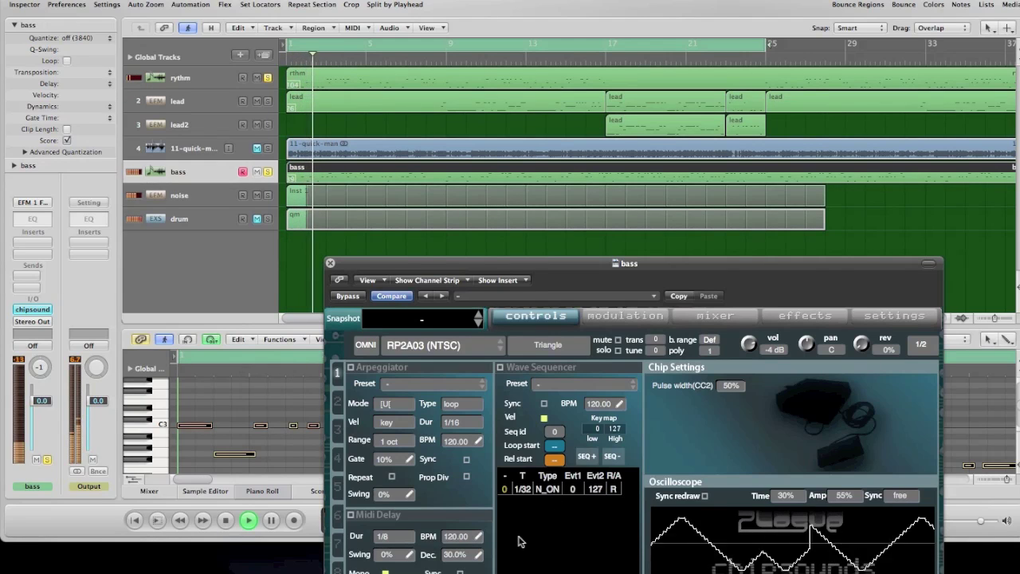
drag(580, 273, 651, 209)
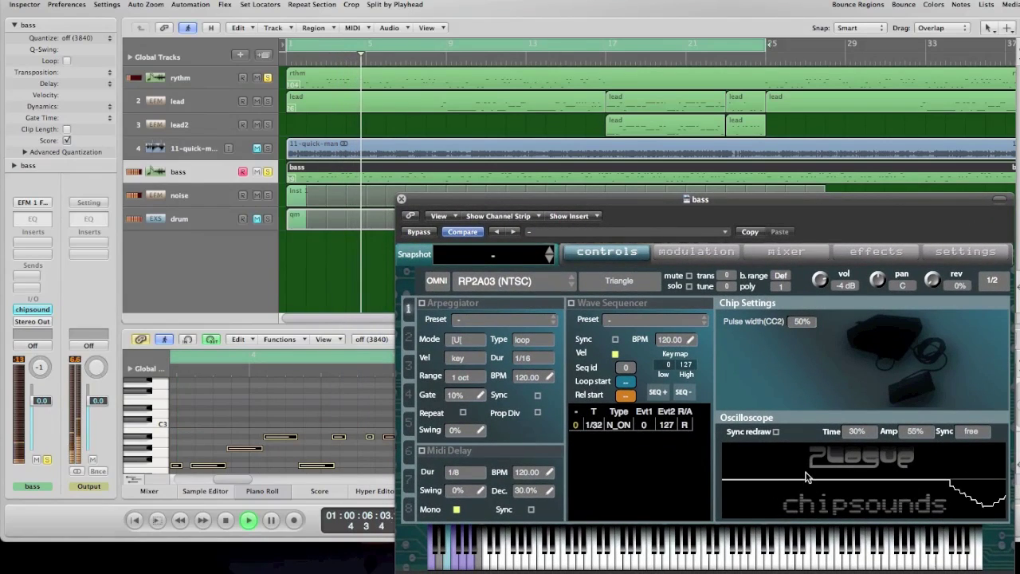
key(space)
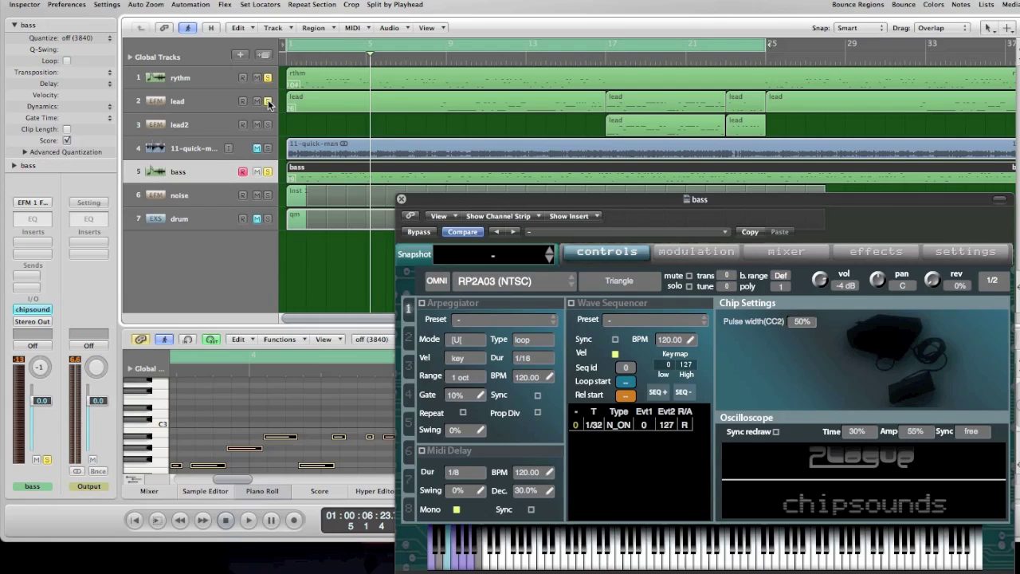
- Listen to the soloed rythm, lead and bass tracks from bar 8 and select the lead track
click(428, 61)
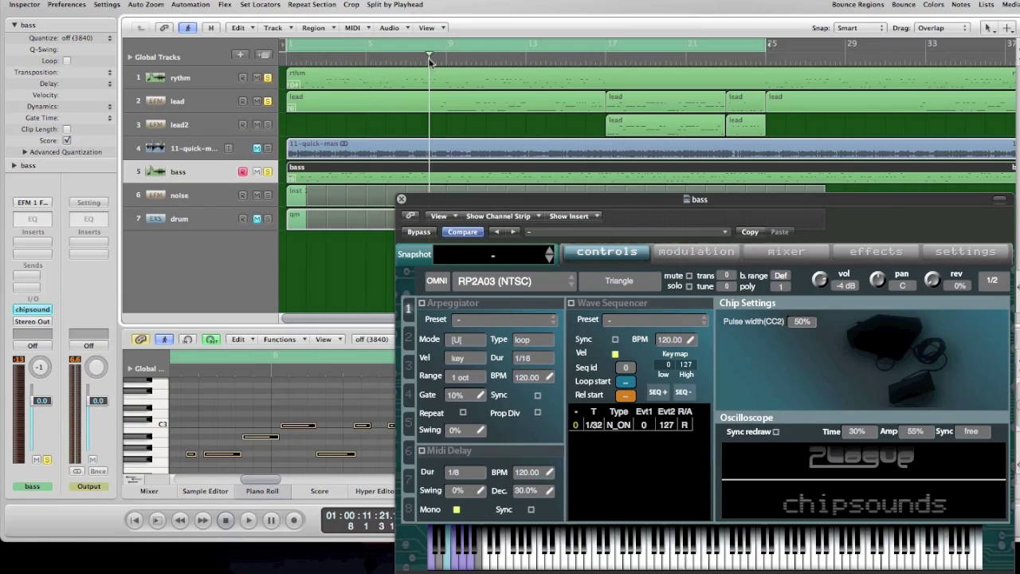
key(space)
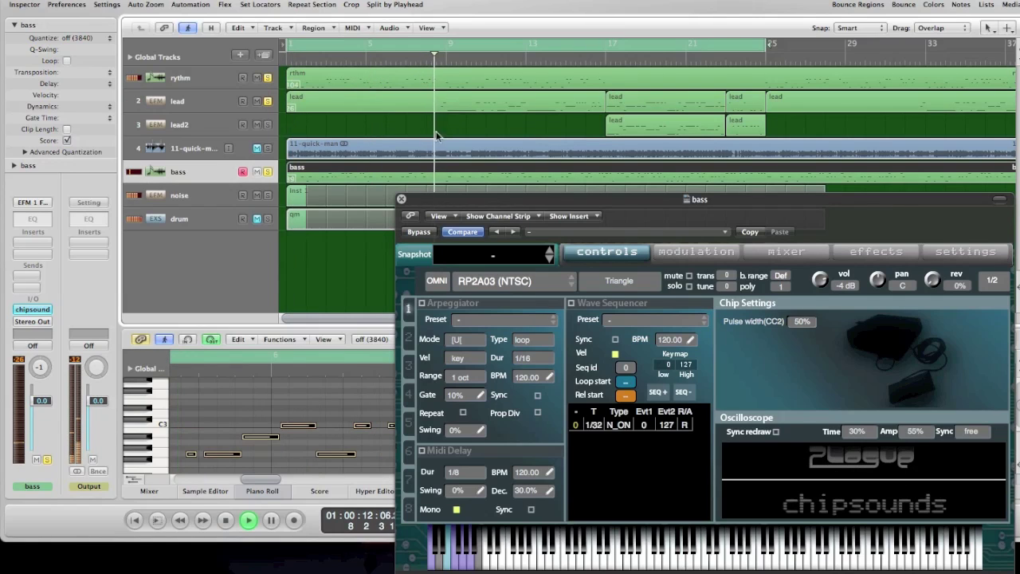
click(267, 104)
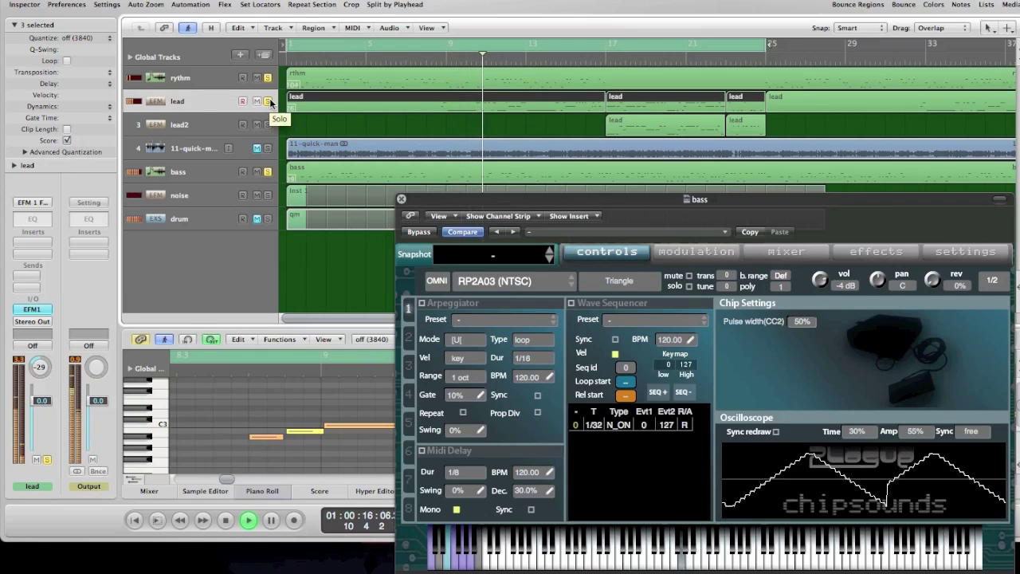
key(space)
- Replace the lead track's EFM1 instrument with chipsounds and close the bass track's chipsounds window
click(32, 309)
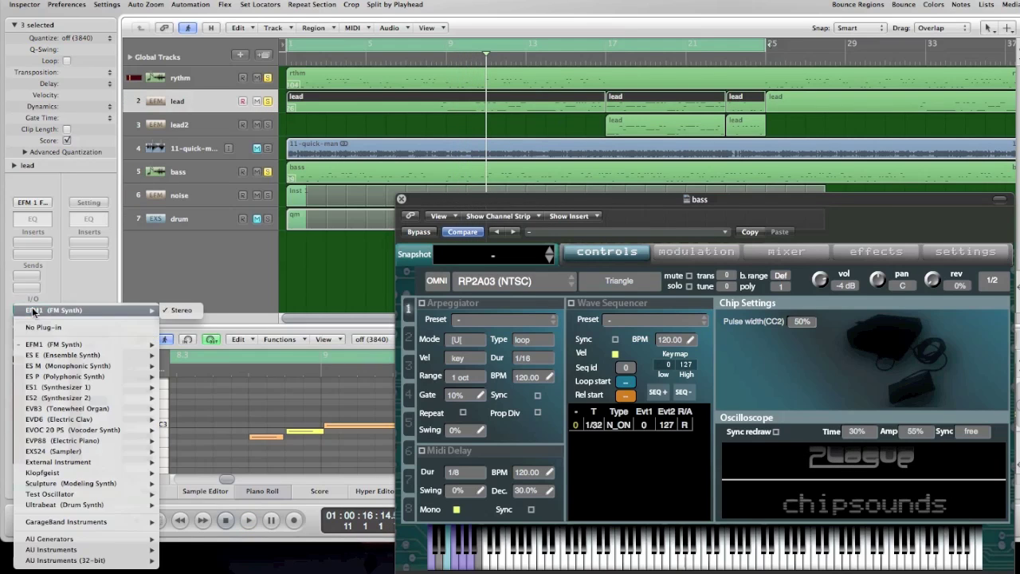
mouse_move(80, 549)
mouse_move(224, 570)
click(414, 569)
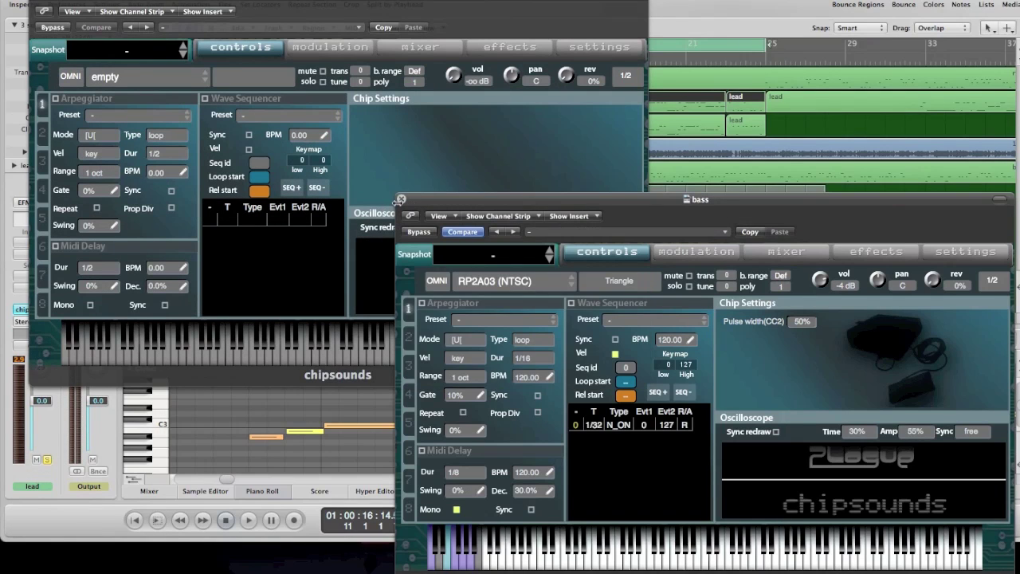
click(402, 200)
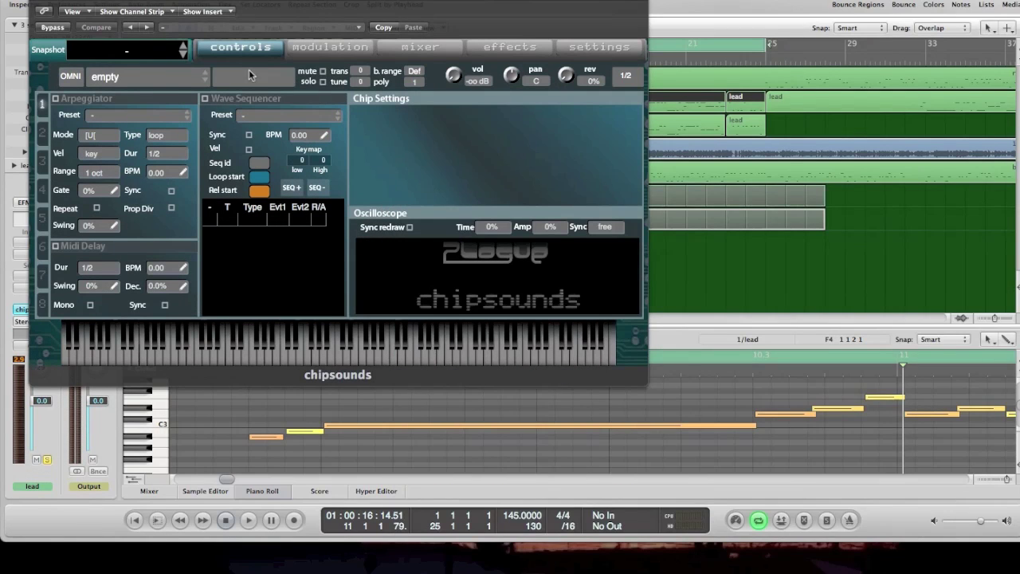
- Load the RP2A03 (NTSC) chip from the 2A0X Pure Chip group for the lead and move its window off the timeline
click(155, 80)
mouse_move(199, 134)
mouse_move(362, 137)
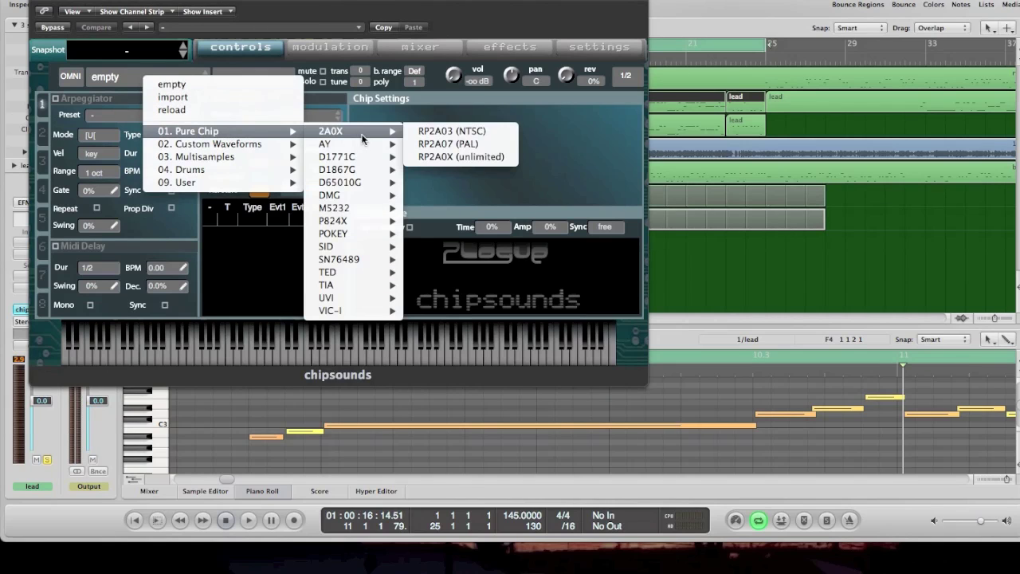
click(451, 136)
drag(283, 8, 516, 110)
- Start the cycle range at bar 9 while listening to the lead's new pulse sound
key(space)
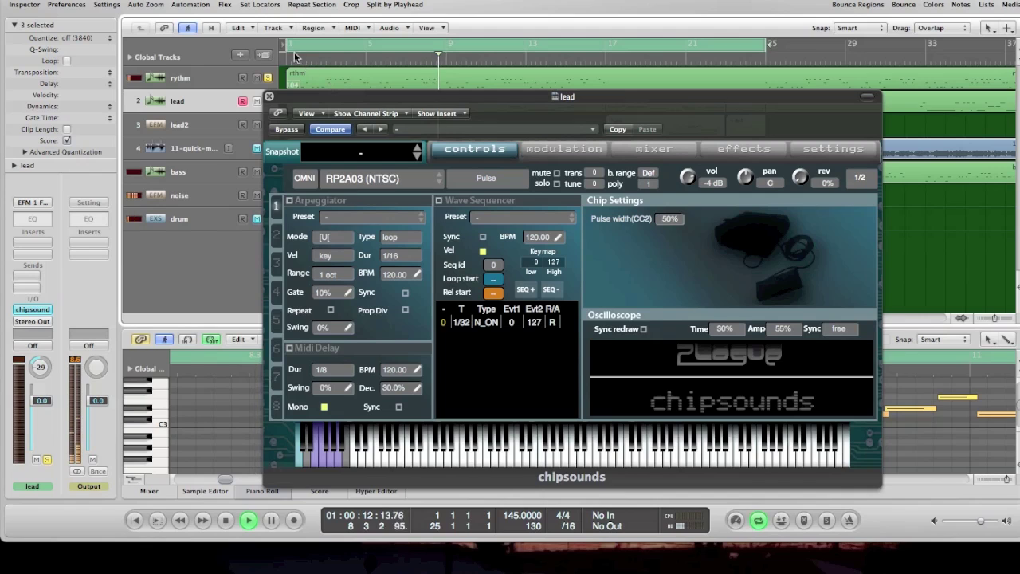
drag(286, 45, 444, 45)
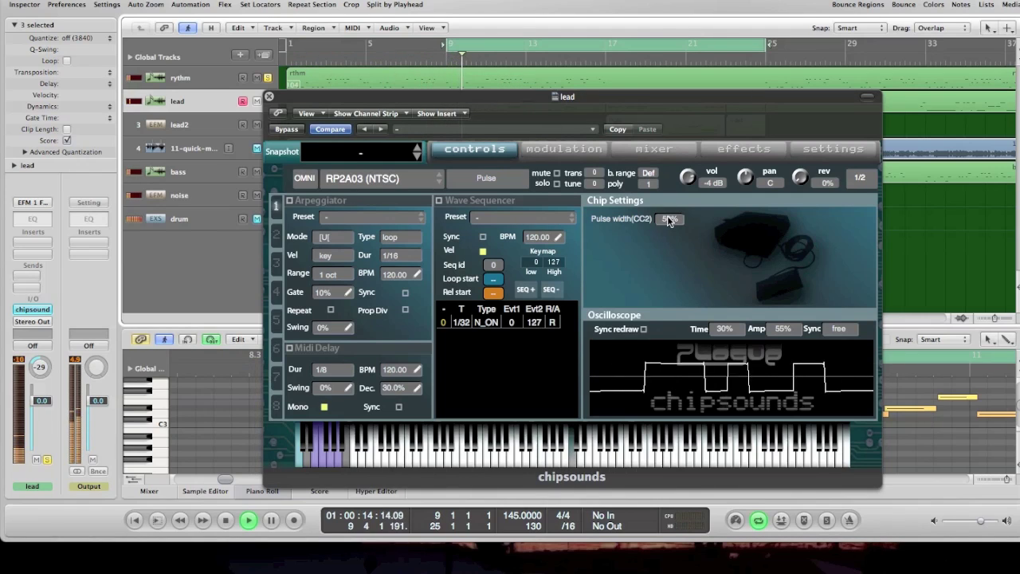
key(space)
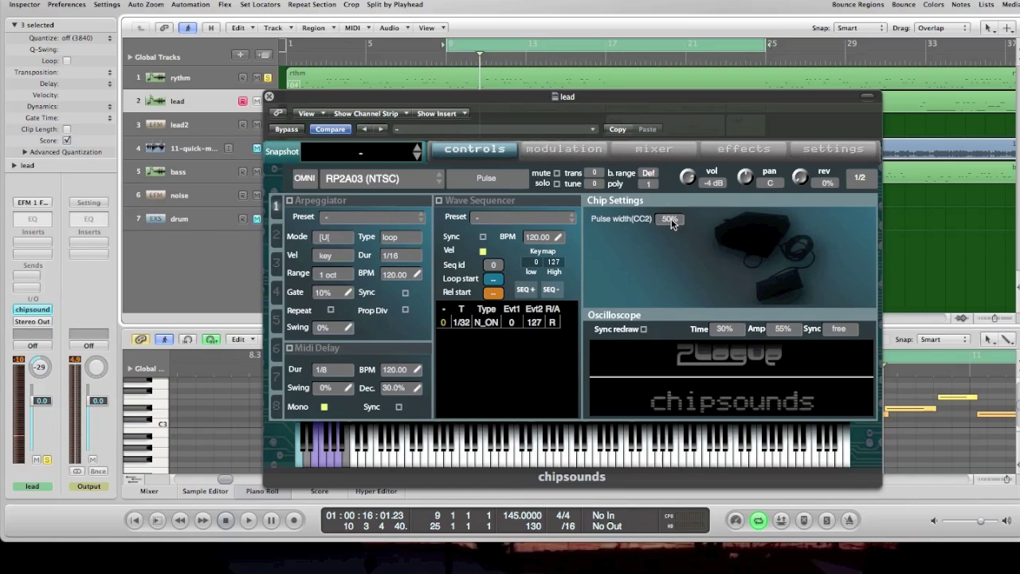
- Set the lead chip's pulse width to 30% and listen to the thinner pulse from bar 9
key(space)
drag(671, 219, 670, 249)
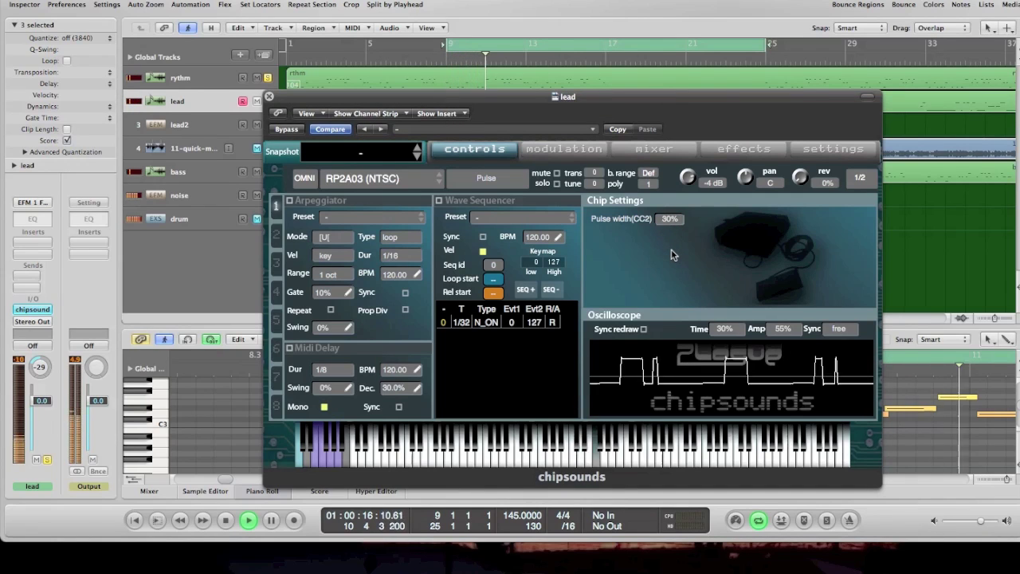
key(space)
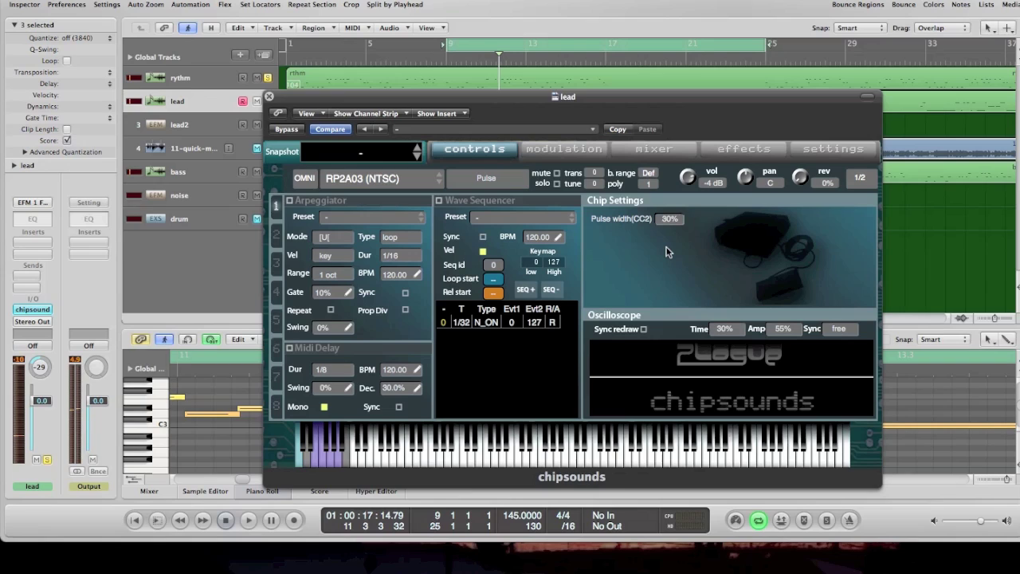
key(space)
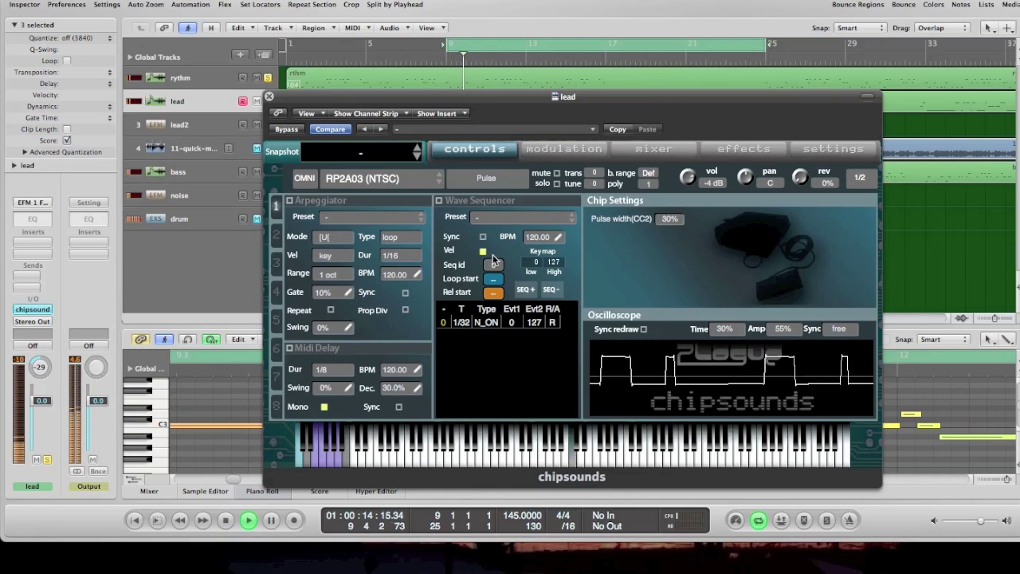
key(space)
- Set the lead's Midi Delay duration to 1/16 and its tempo to 145 BPM
click(334, 369)
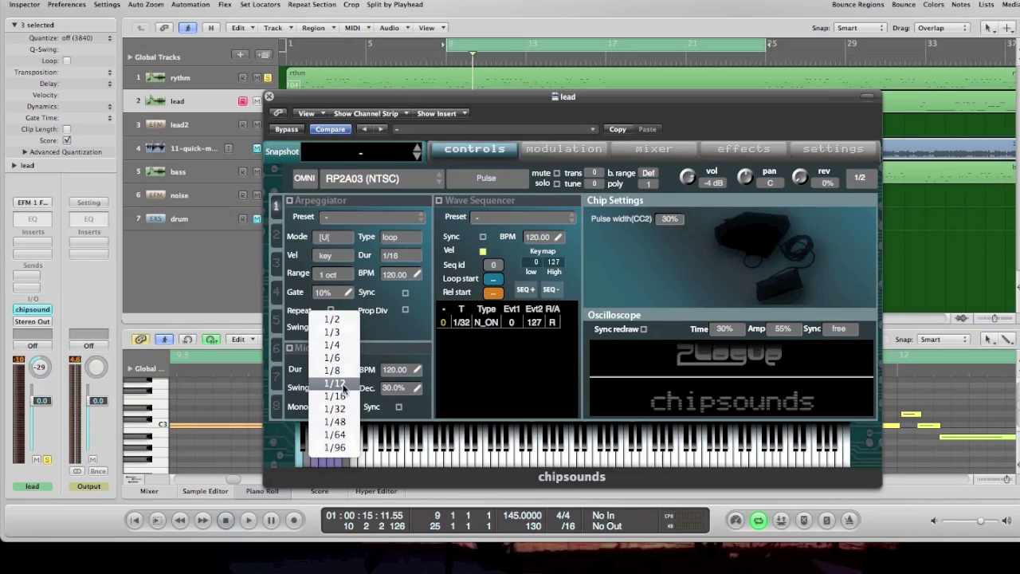
click(348, 400)
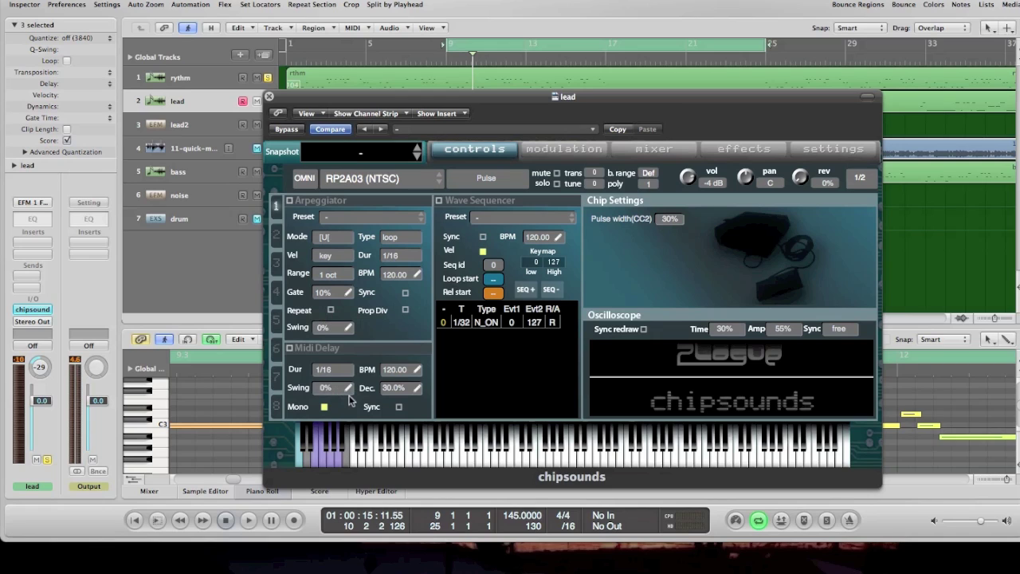
double_click(390, 373)
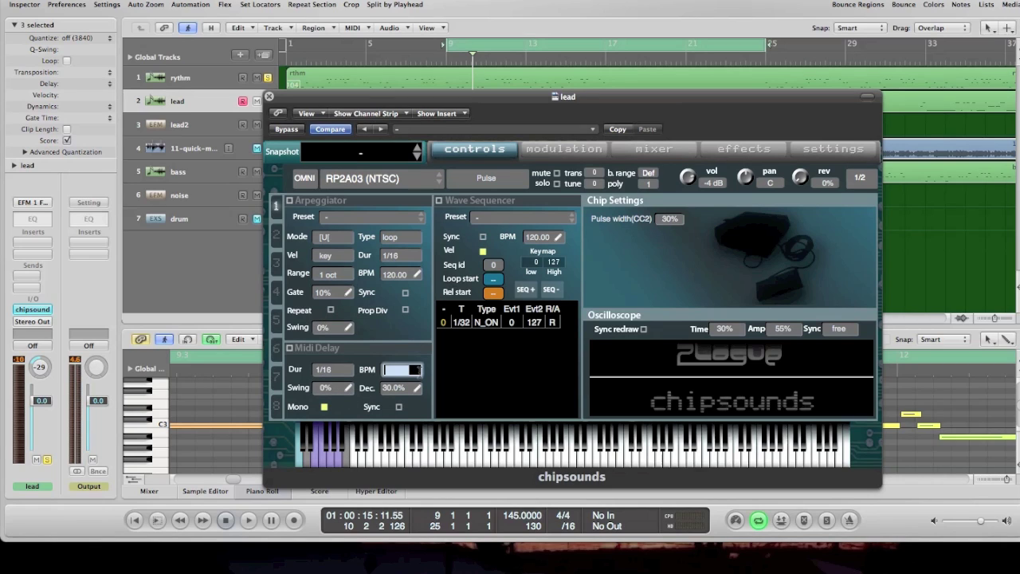
text(145)
key(Return)
- Move the lead chipsounds window down to uncover the track solos and listen to the lead up to bar 17
key(space)
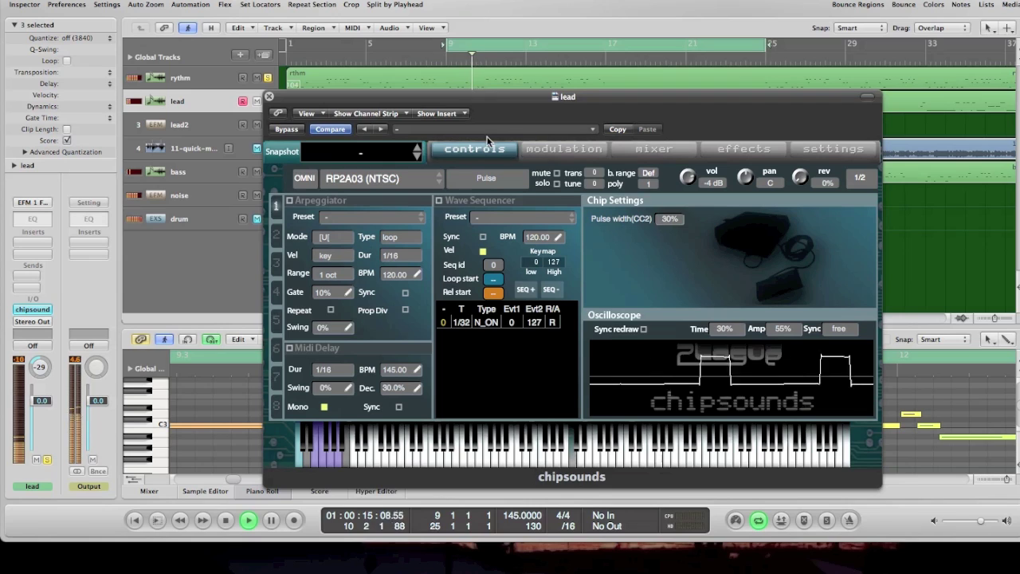
drag(487, 101, 528, 153)
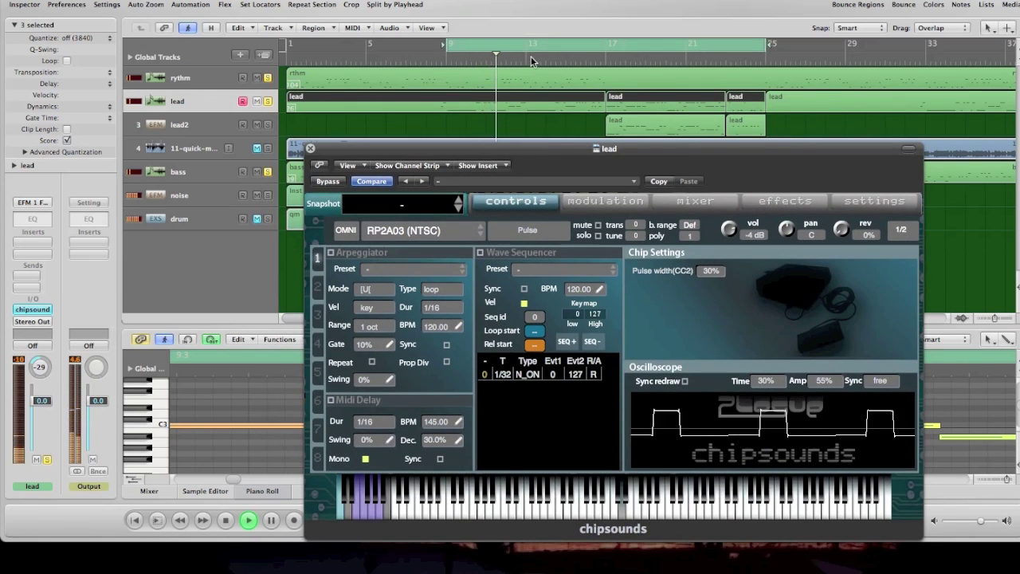
click(570, 60)
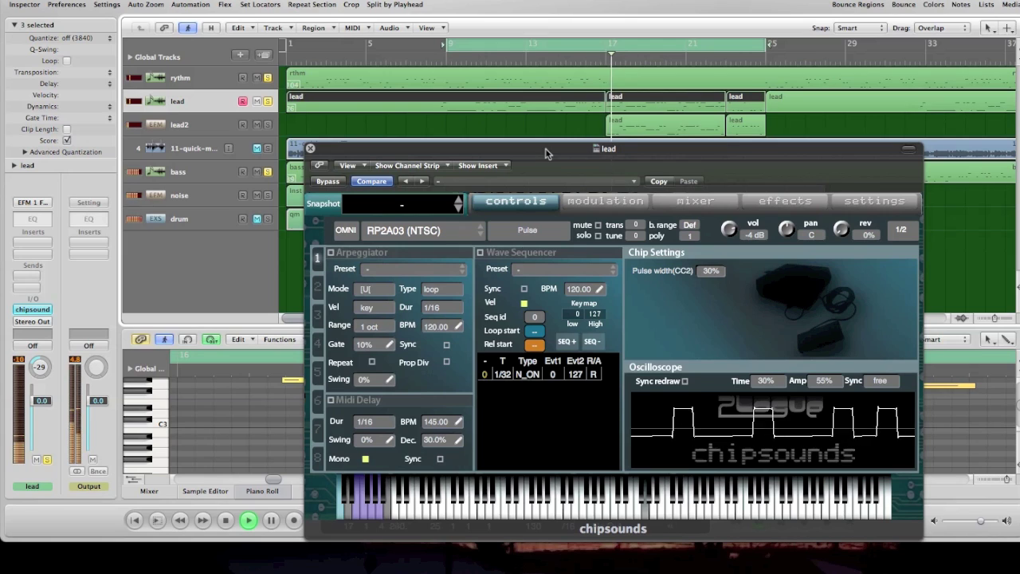
key(space)
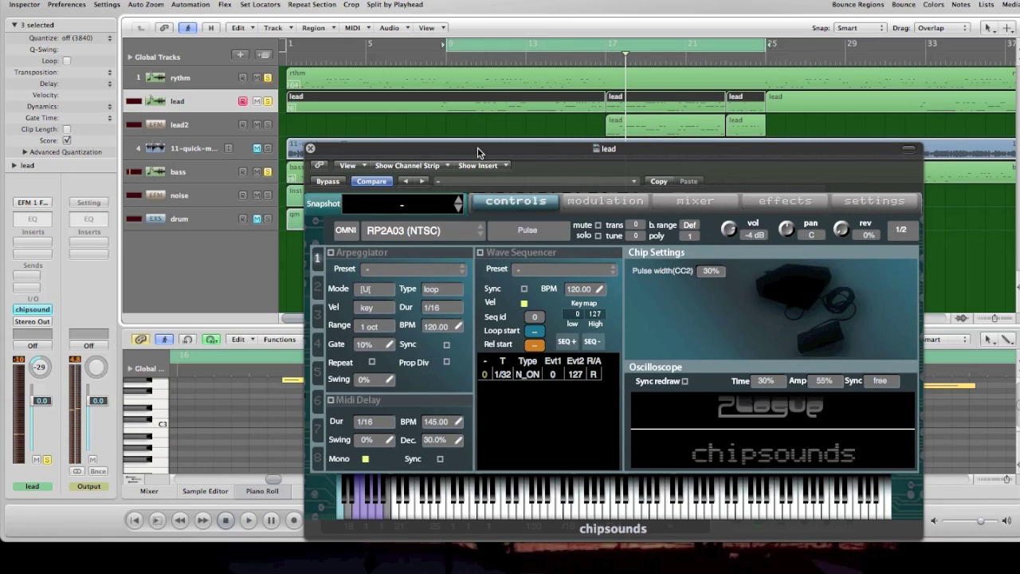
- Turn on the lead's Midi Delay and unsolo the rythm and bass tracks to hear the lead alone
click(331, 401)
key(space)
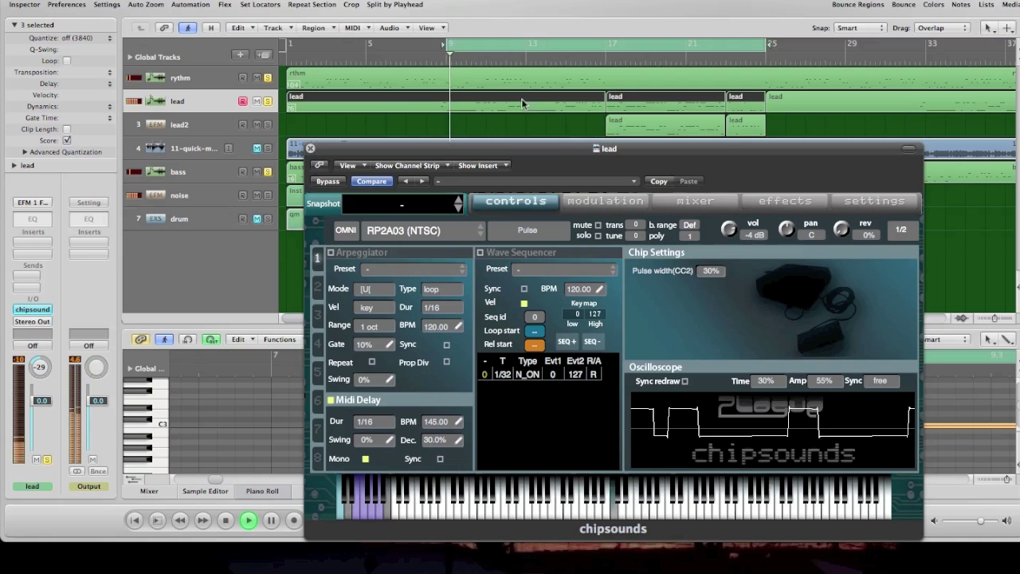
click(589, 61)
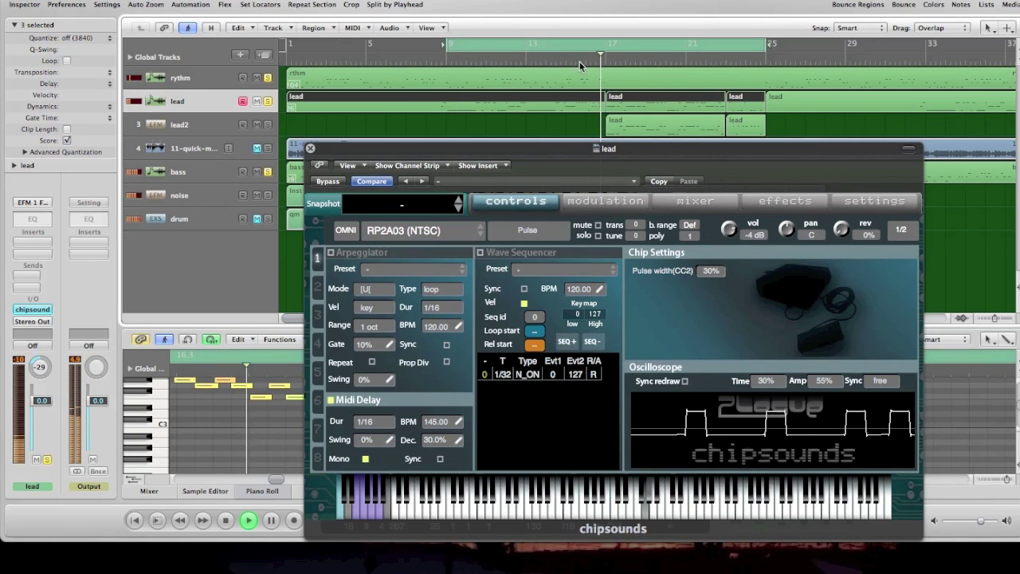
click(568, 60)
click(268, 78)
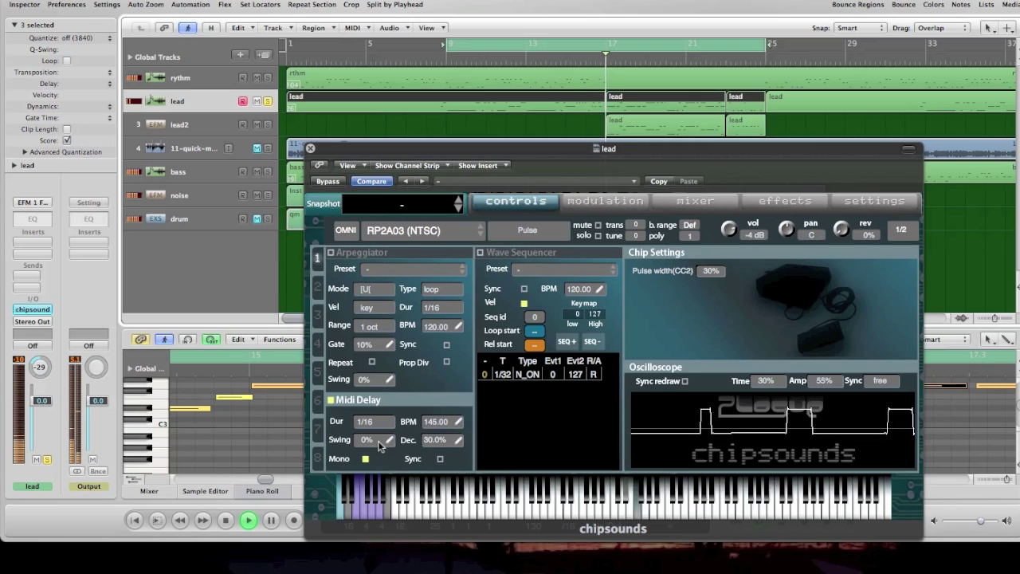
- Set the lead's Midi Delay decay to 15% while listening from bar 9, and close the chipsounds window
click(448, 58)
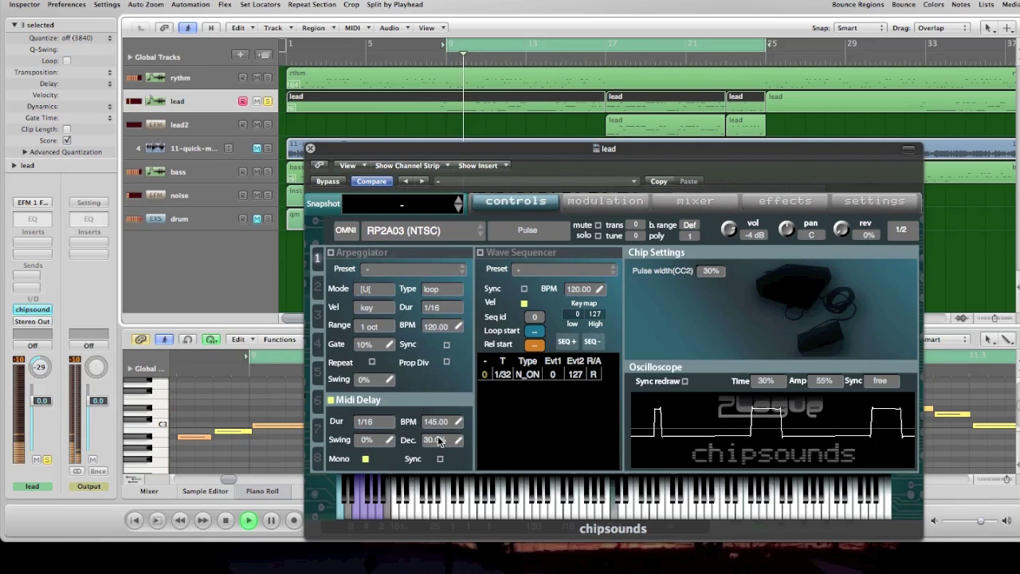
drag(455, 442, 455, 466)
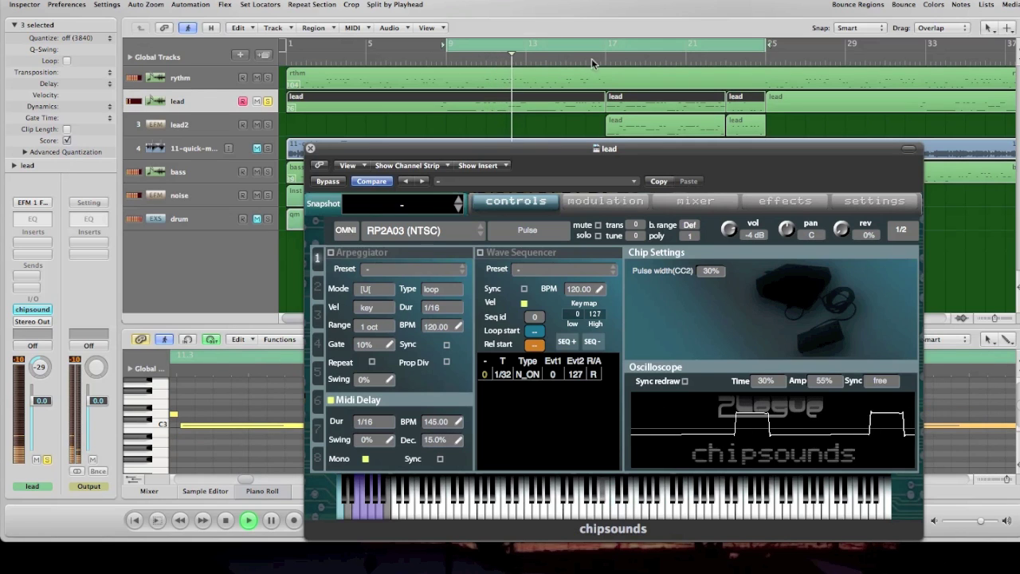
key(space)
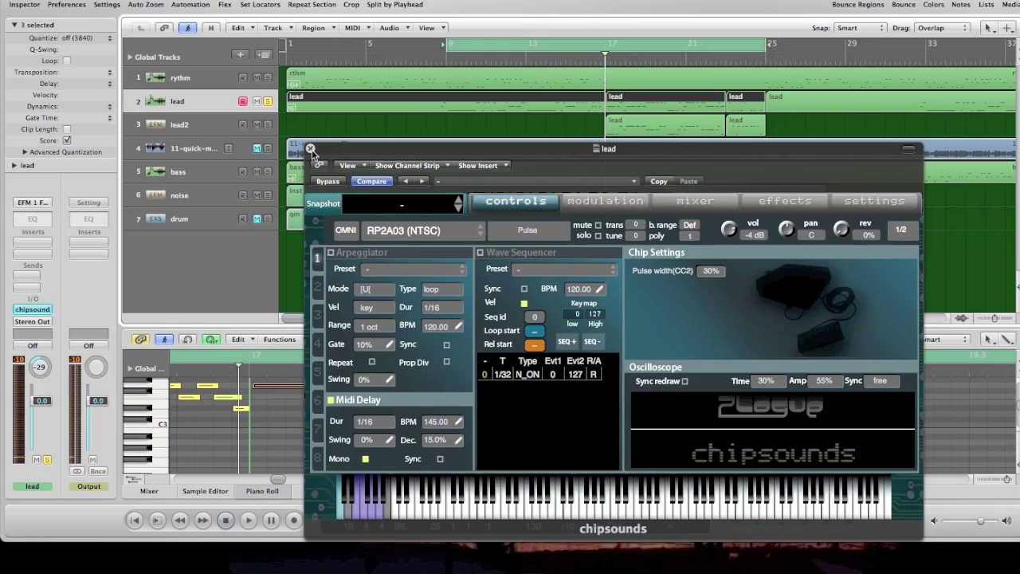
click(310, 148)
- Solo the 11-quick-man recording to hear its lead around bars 9 and 17, and solo lead and lead2 instead
click(445, 58)
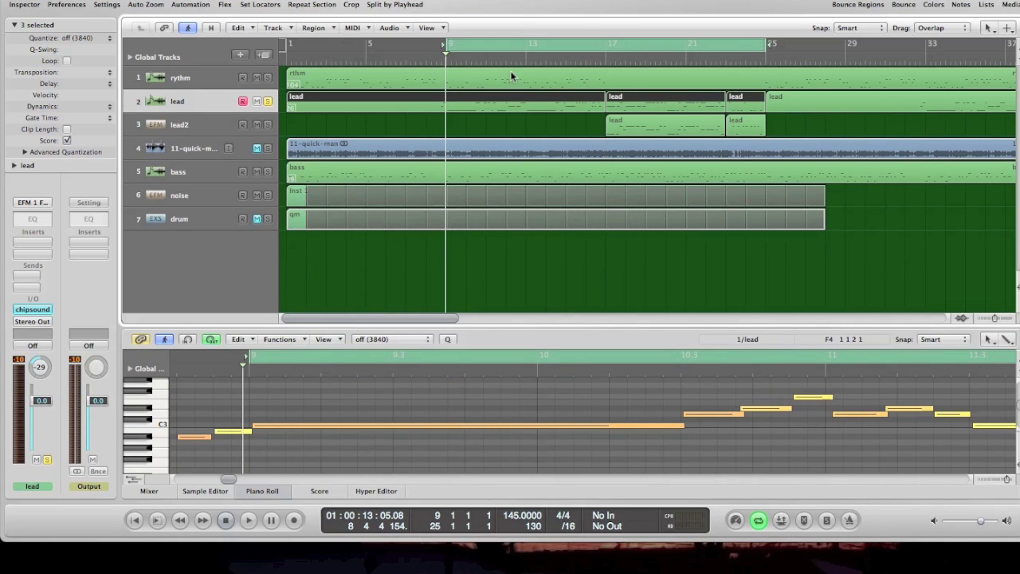
click(600, 57)
click(267, 150)
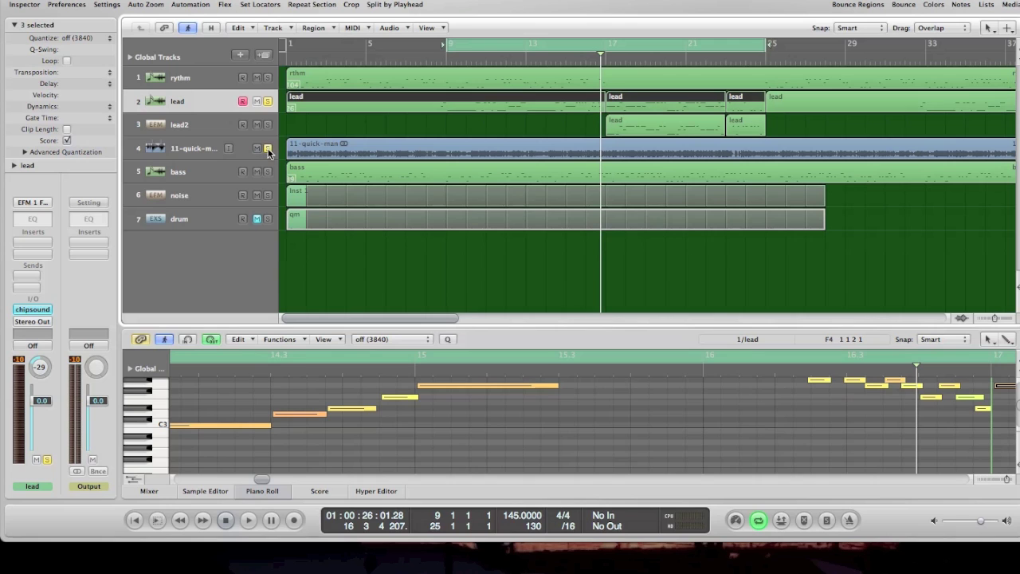
key(space)
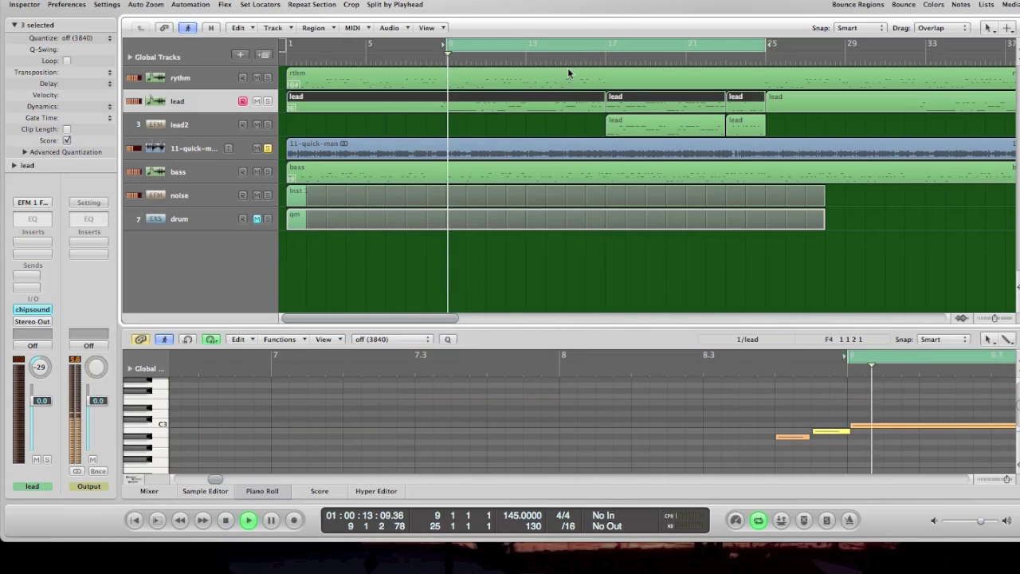
click(600, 57)
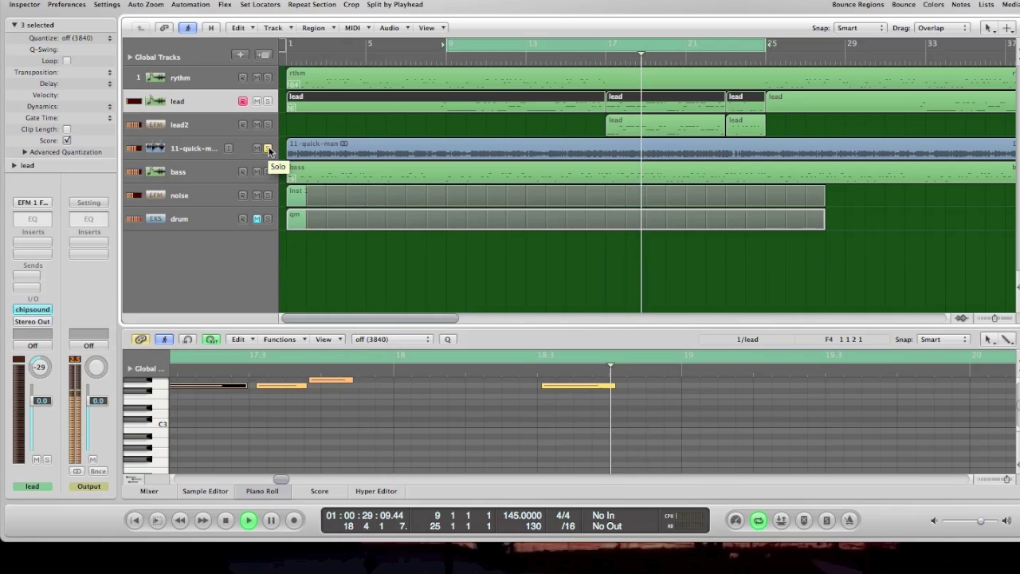
key(space)
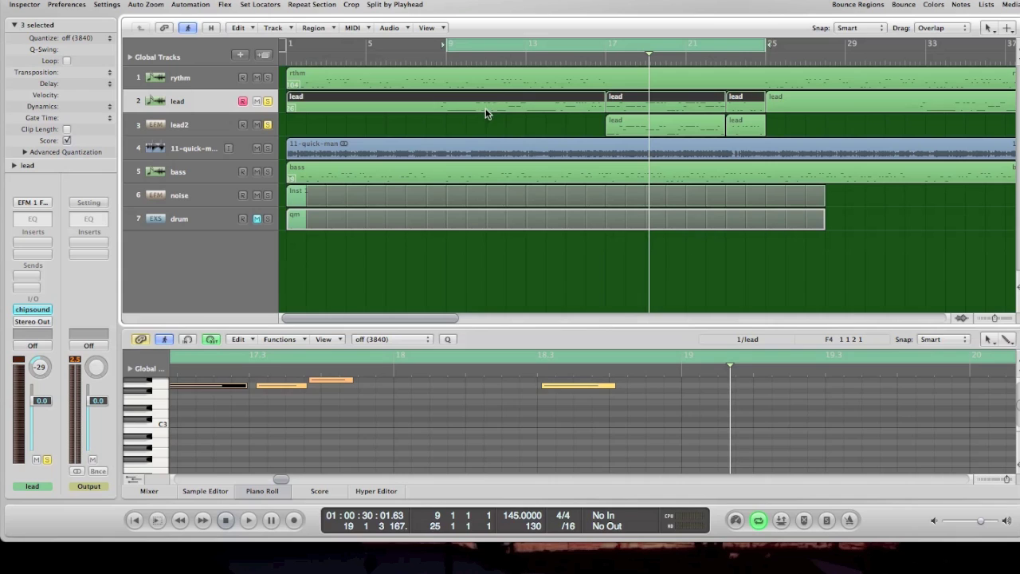
- Examine the stacked notes in the lead2 region at bar 23 and compare the lead2 and lead regions at bar 17
click(741, 120)
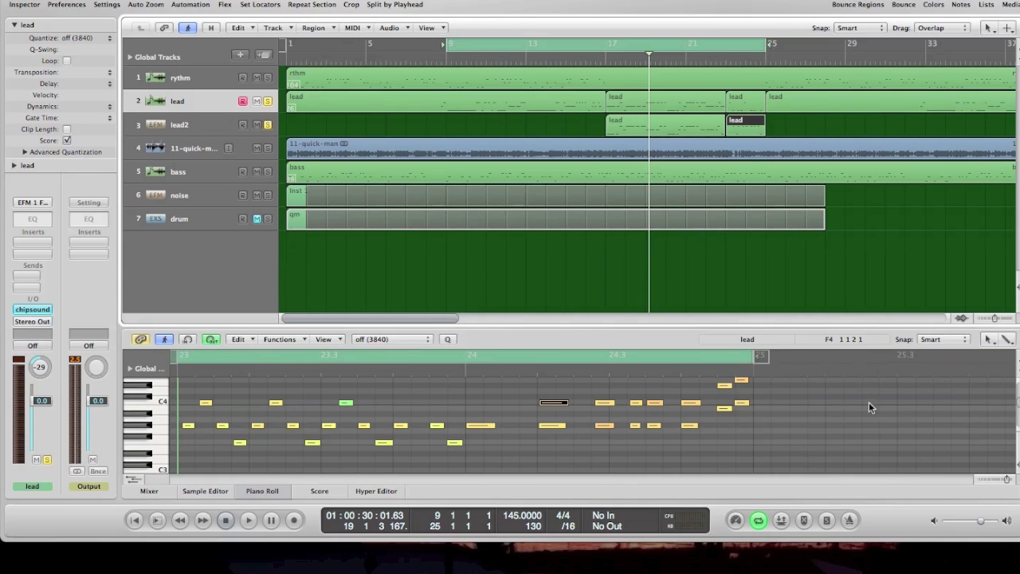
scroll(519, 432, up, 2)
click(518, 431)
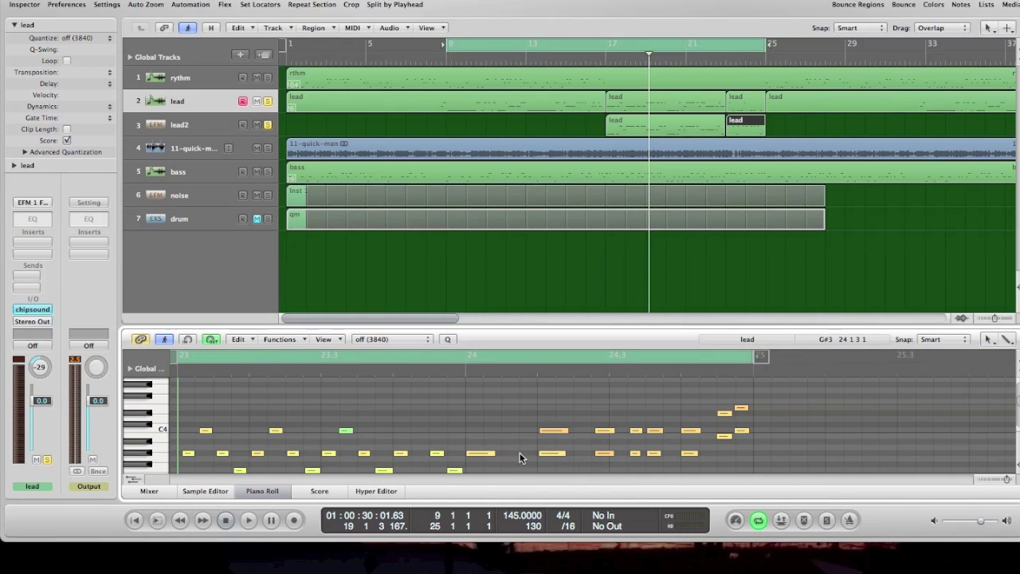
drag(550, 428, 568, 471)
drag(598, 392, 617, 464)
drag(631, 392, 647, 464)
click(655, 403)
click(557, 431)
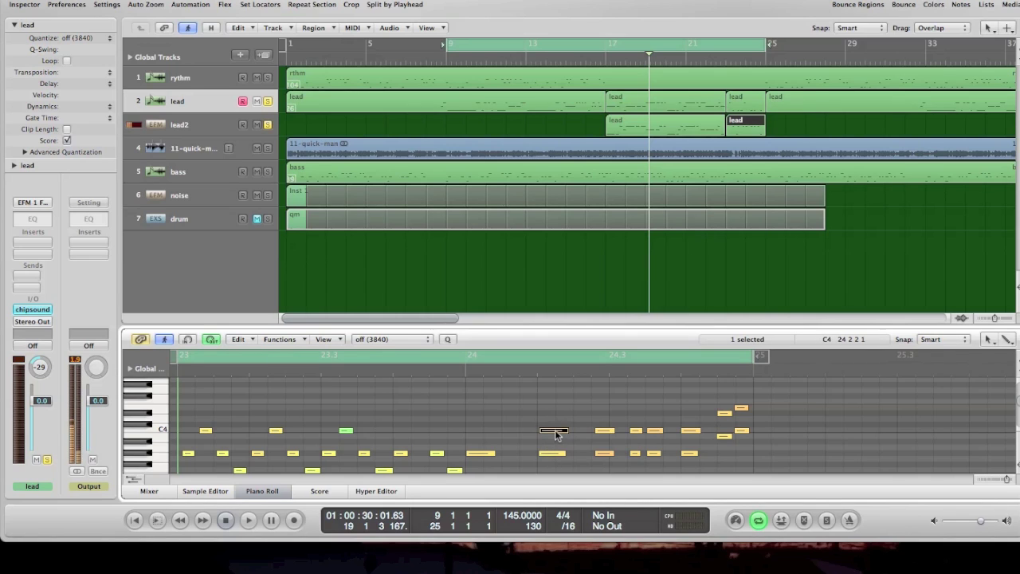
click(636, 119)
click(633, 100)
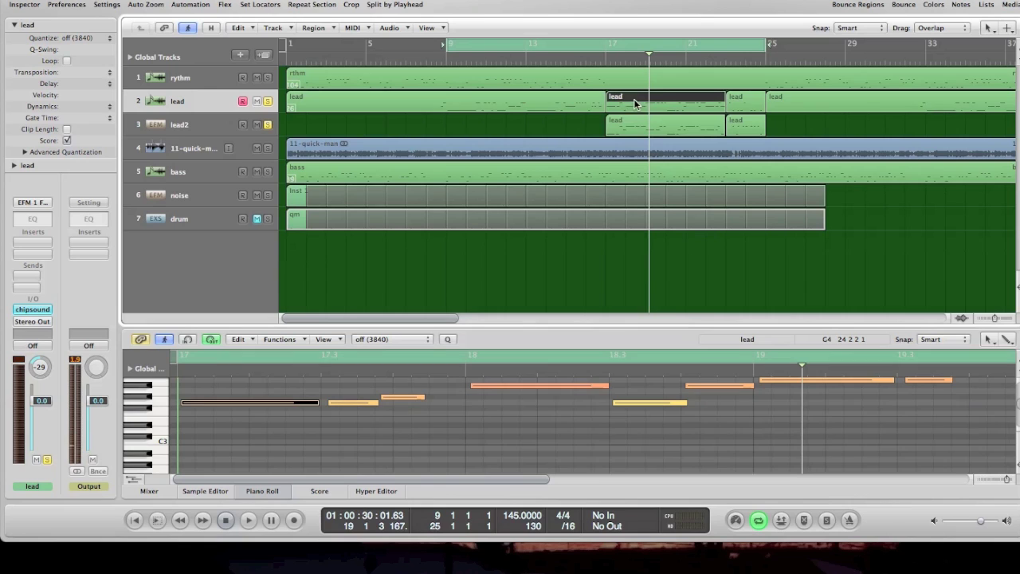
- Try deleting the lead2 region at bar 23 and undo the deletion
click(638, 124)
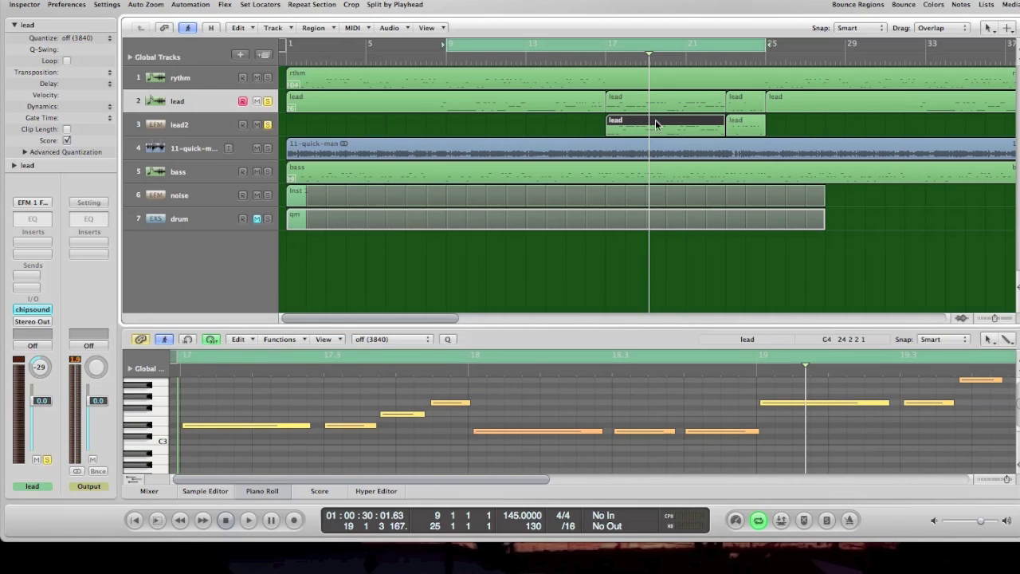
click(741, 120)
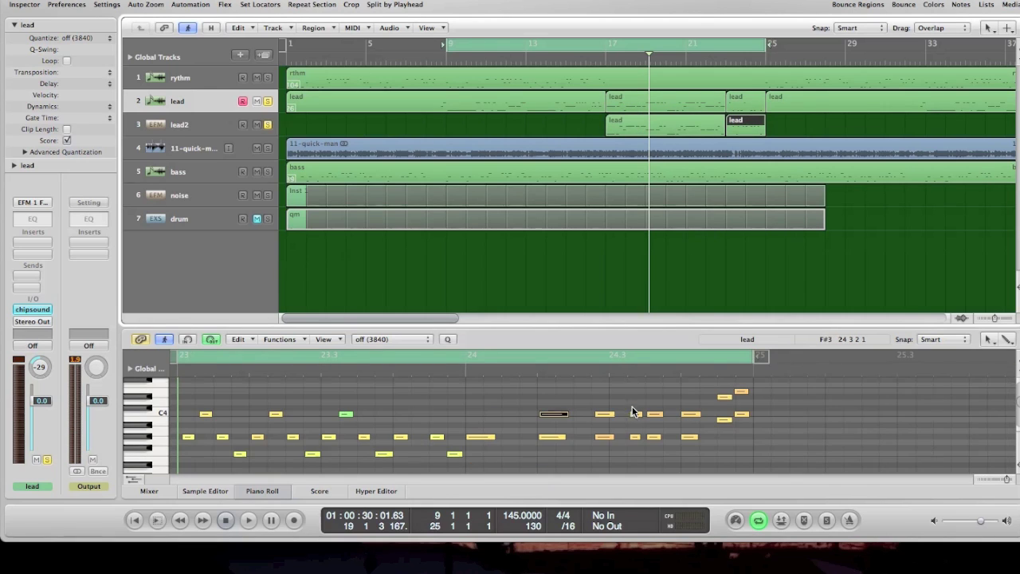
key(Delete)
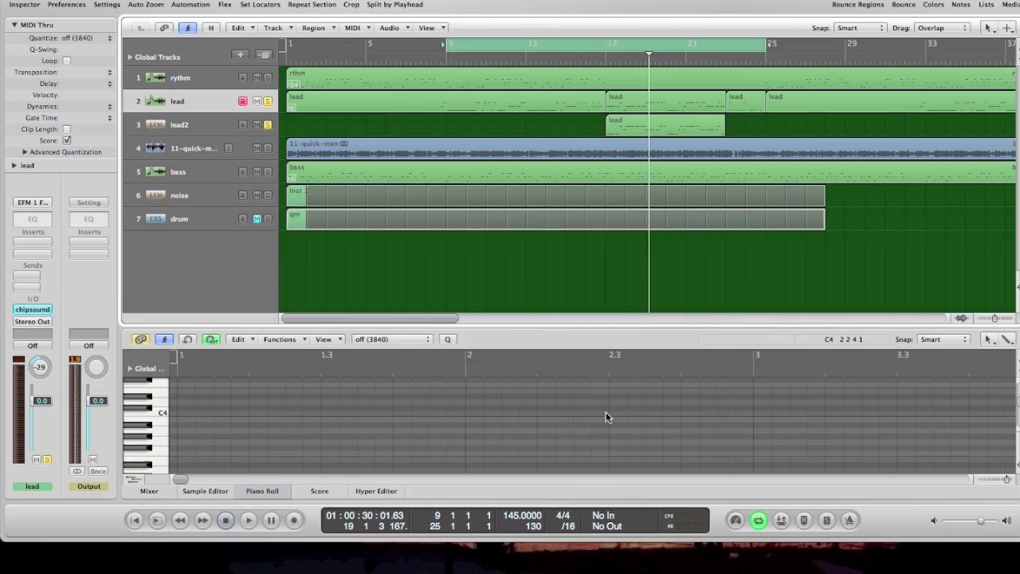
key(super+z)
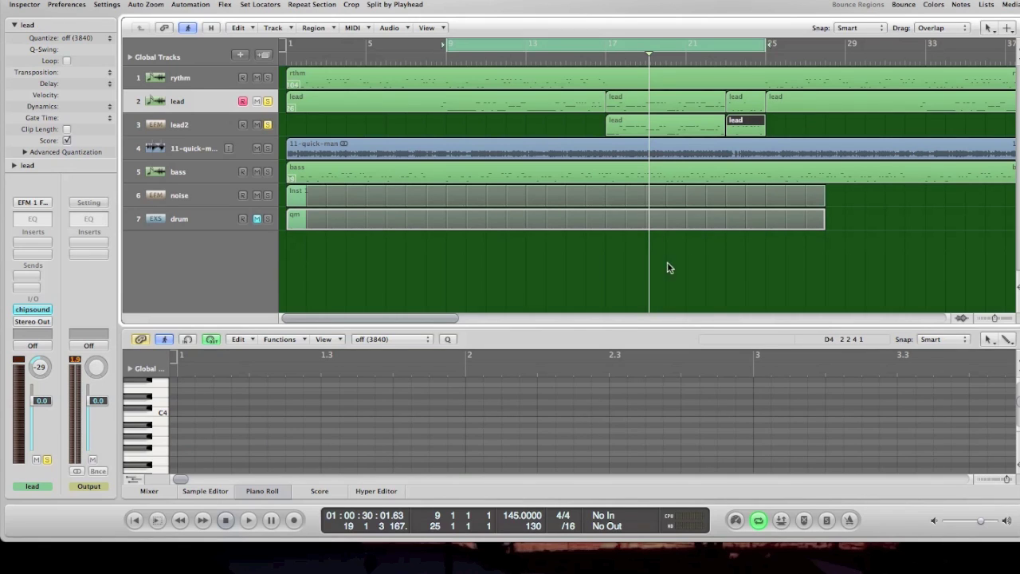
- Delete the upper stacked notes in bar 24 of lead2's bar 23 region, keeping only the lower line
click(756, 120)
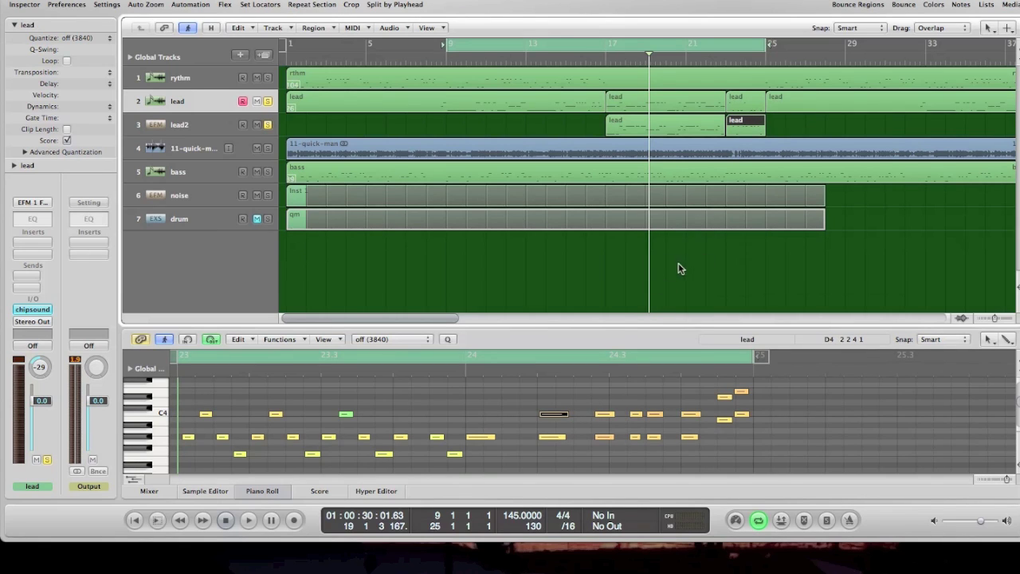
click(442, 413)
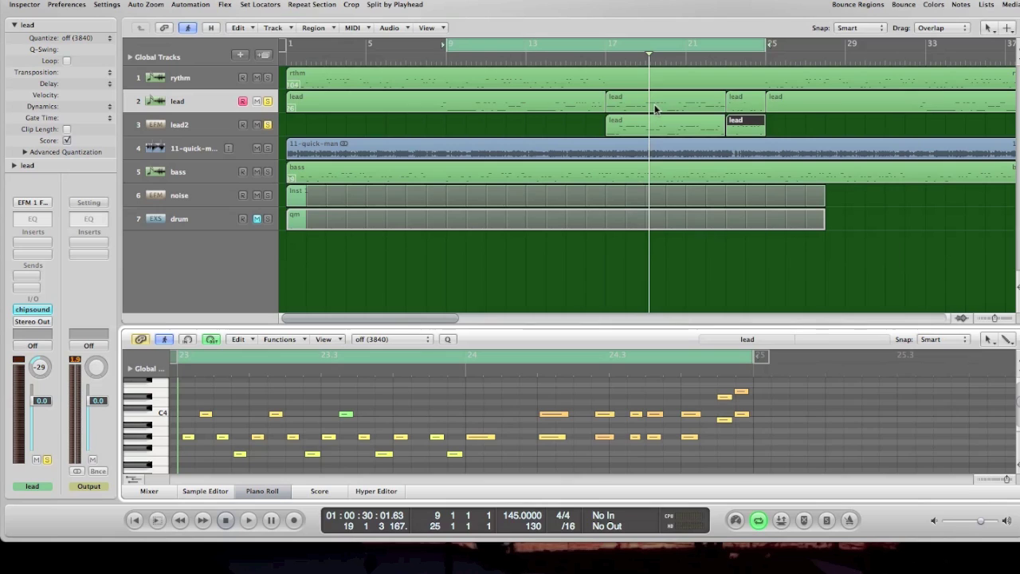
click(544, 415)
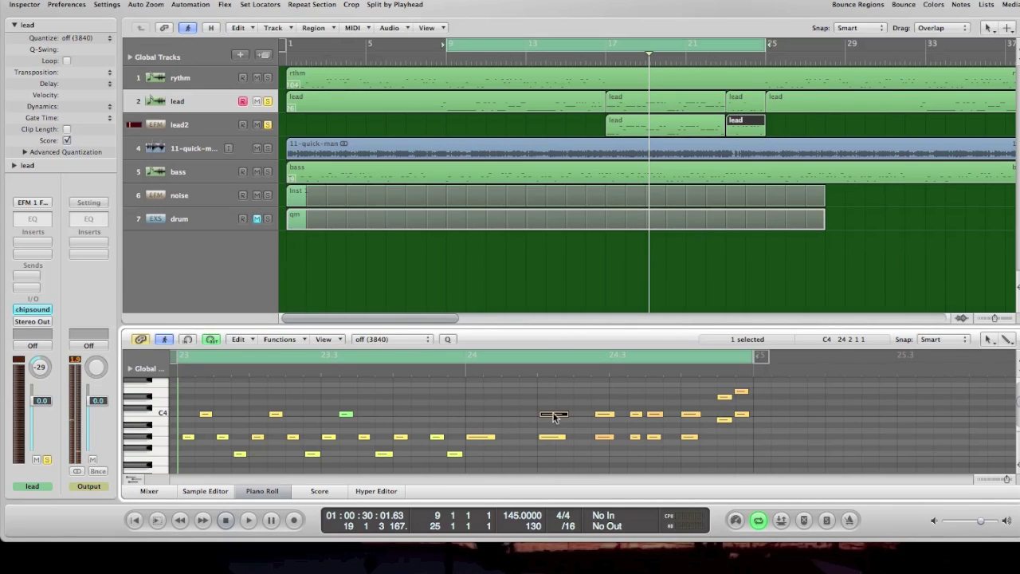
drag(603, 419, 741, 394)
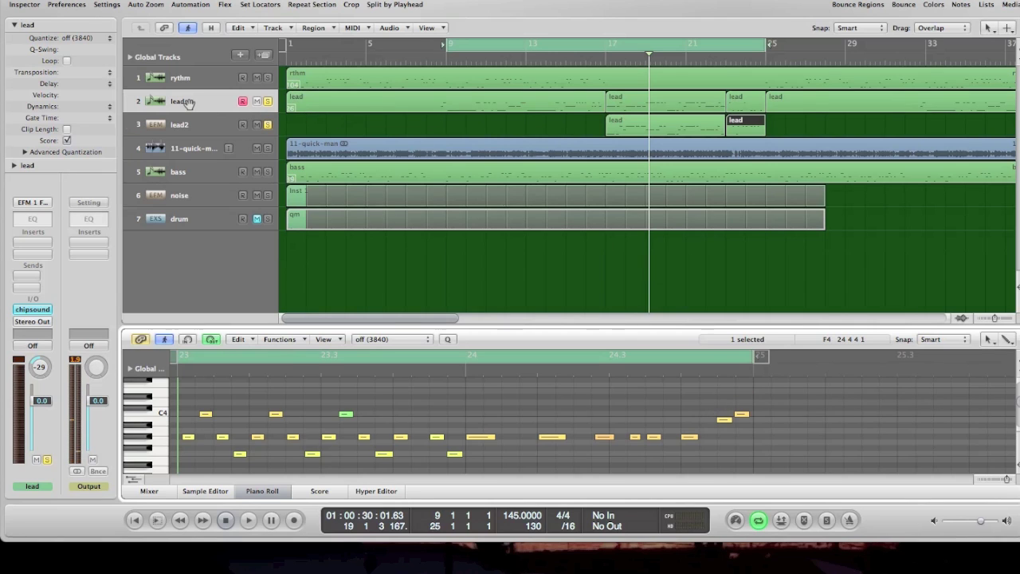
- Add a new track duplicating the lead track's settings and move both lead2 regions onto it
click(187, 103)
click(272, 28)
click(291, 73)
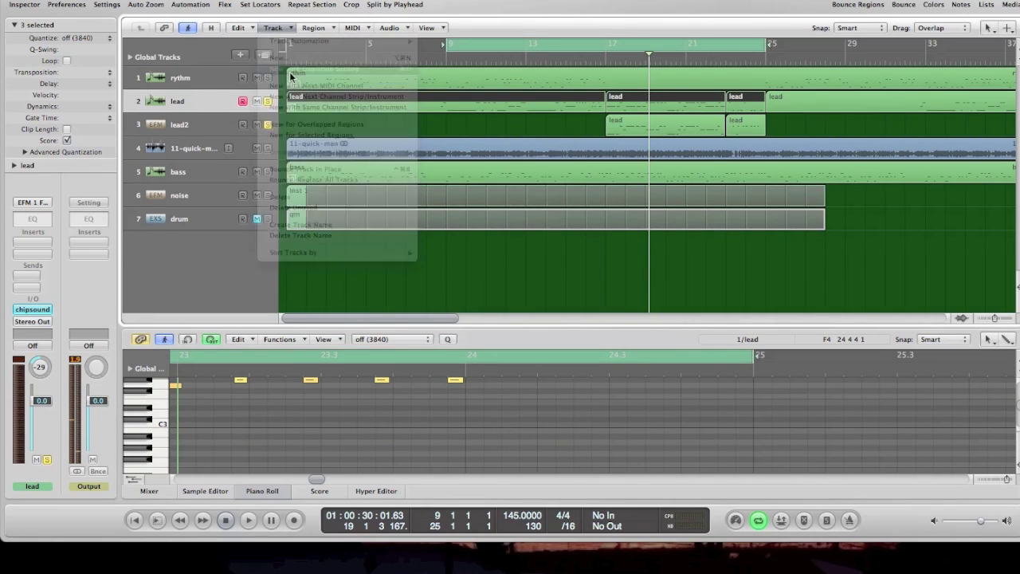
click(613, 149)
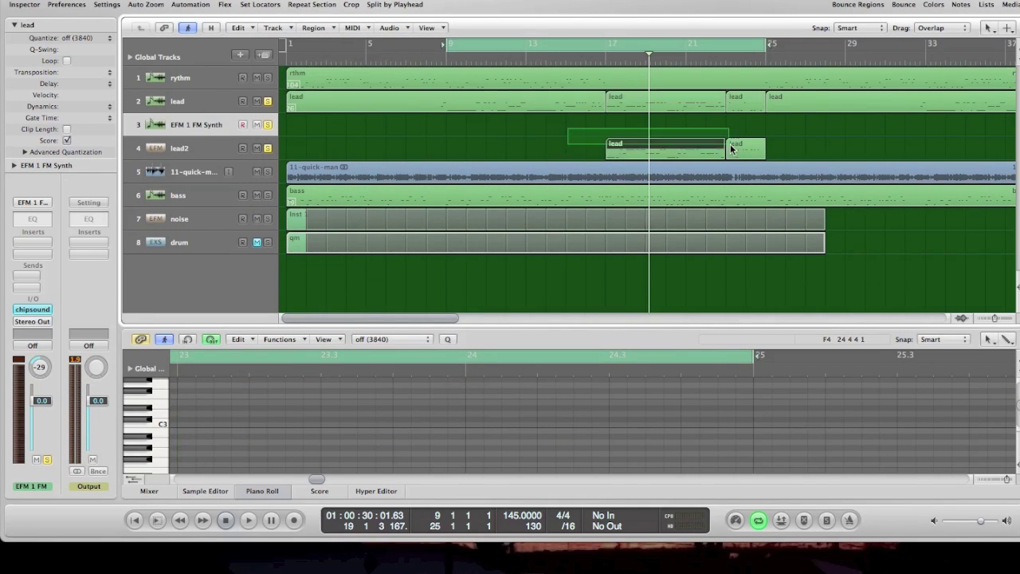
shift+click(745, 148)
drag(661, 145, 665, 138)
- Cycle bars 17 to 25 and listen to lead and its duplicated track while comparing their bar 17 notes
drag(448, 48, 609, 48)
key(space)
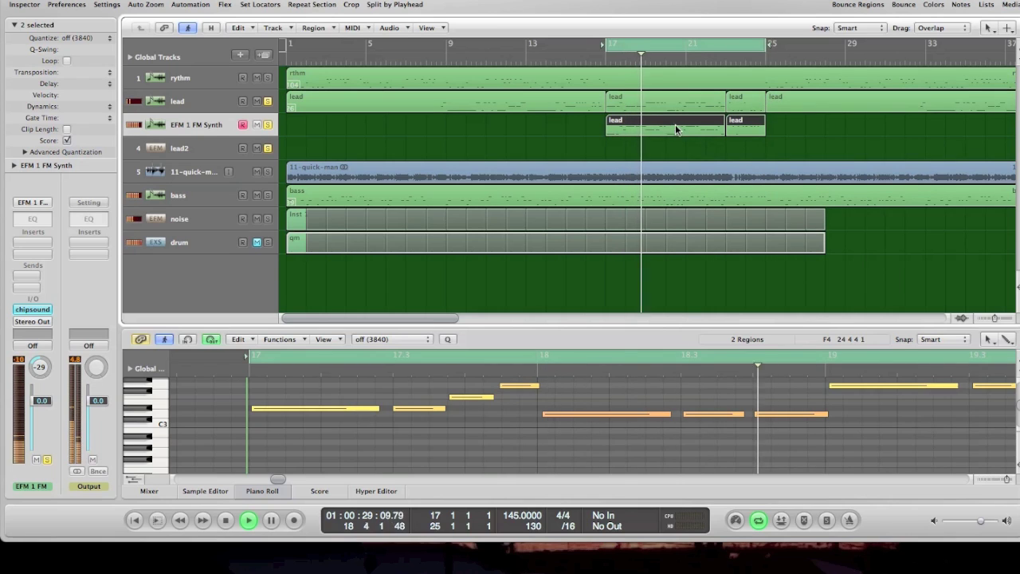
click(668, 98)
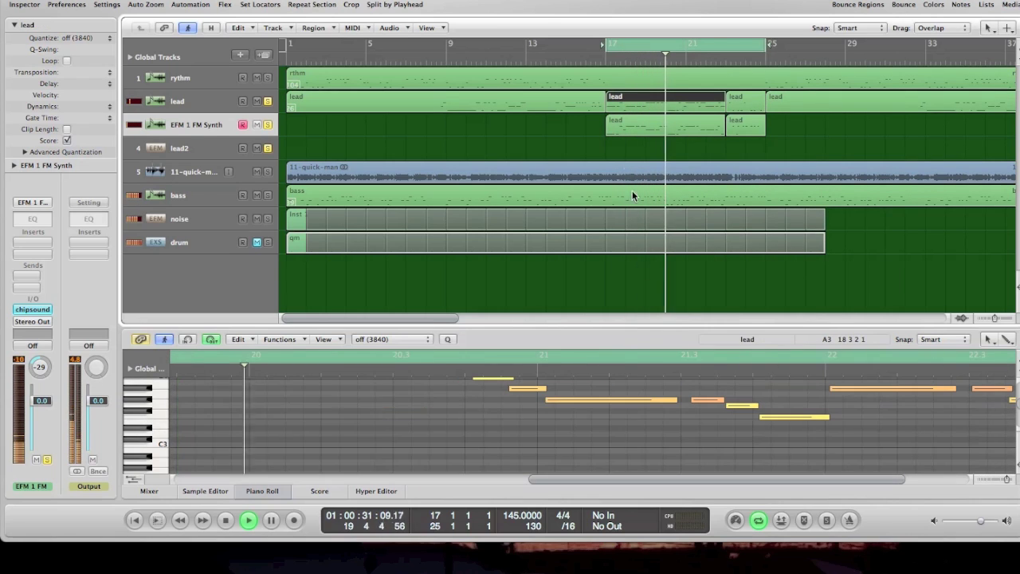
shift+click(632, 121)
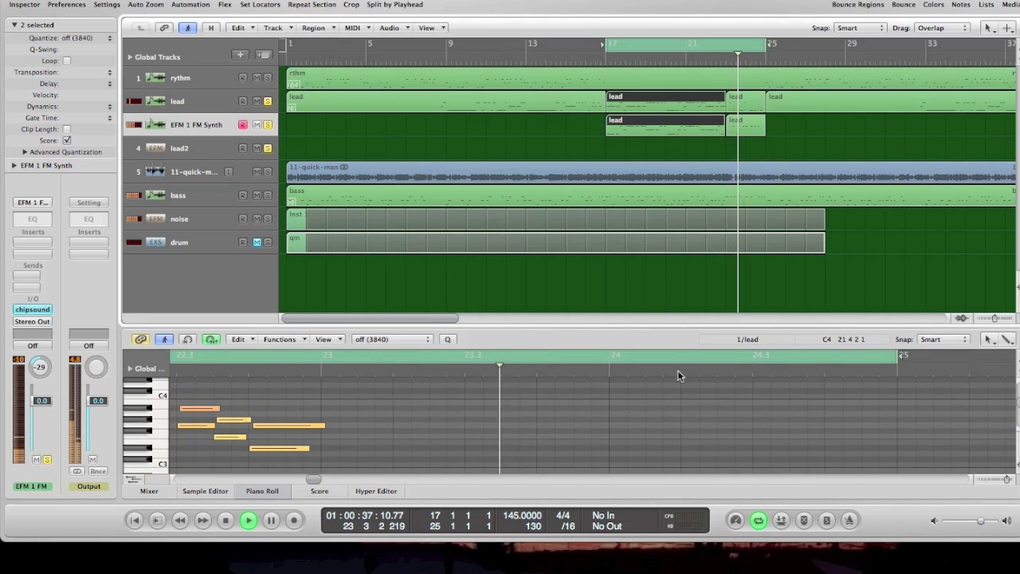
scroll(681, 382, up, 5)
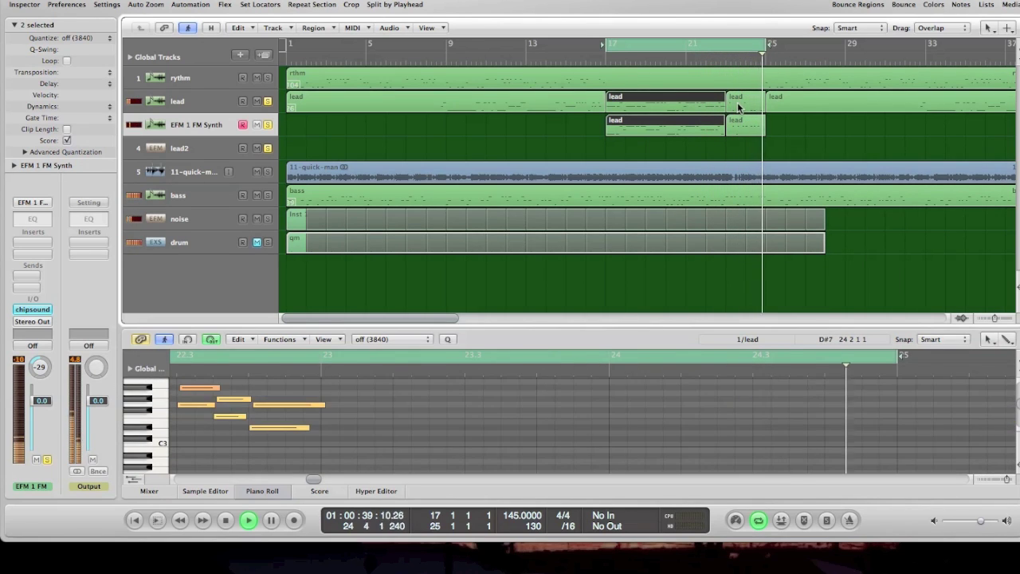
key(space)
- Unsolo the lead, duplicated lead and lead2 tracks, and check the split lead regions at bars 17 and 23
click(736, 154)
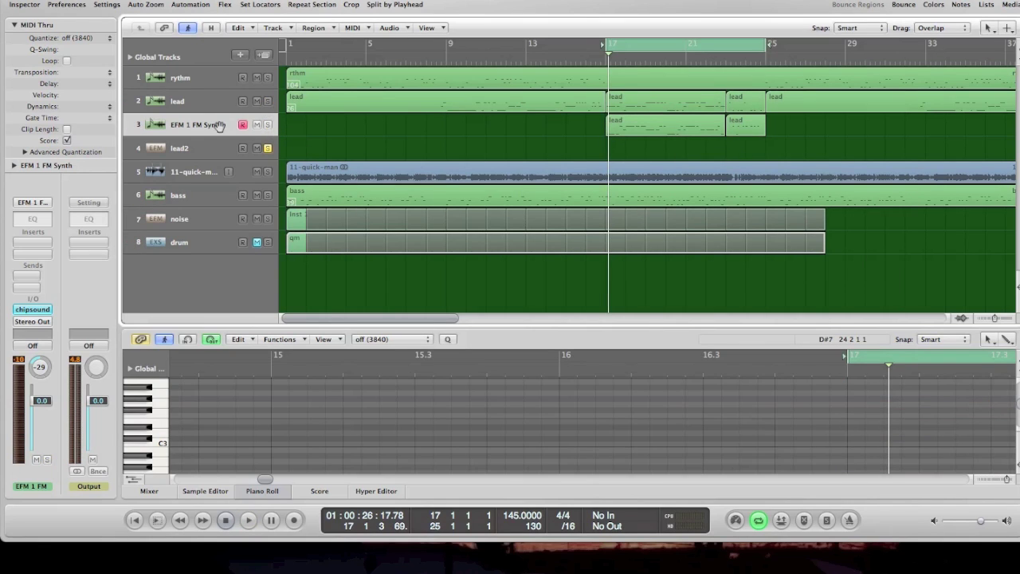
click(706, 102)
click(687, 128)
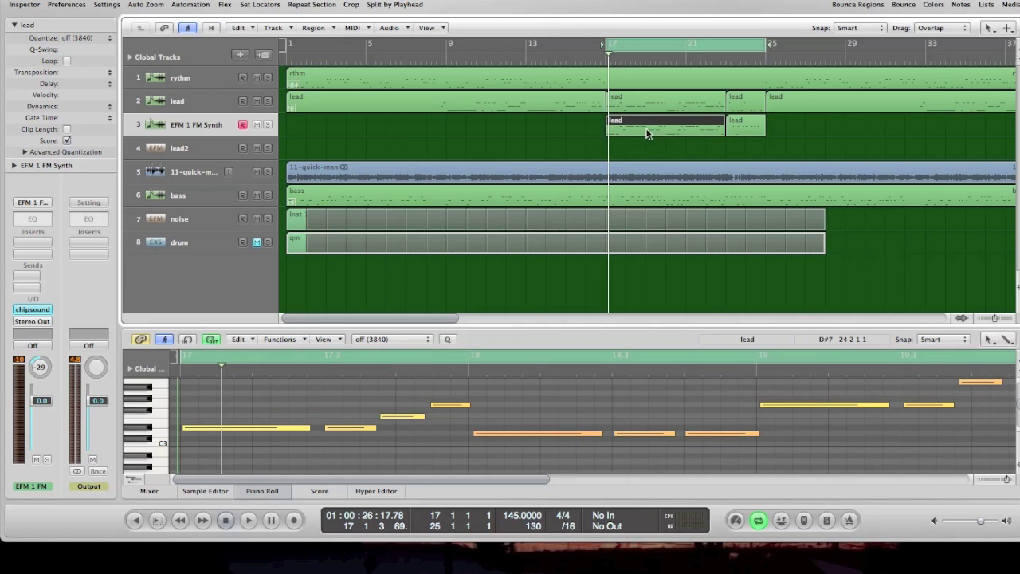
click(743, 99)
click(745, 125)
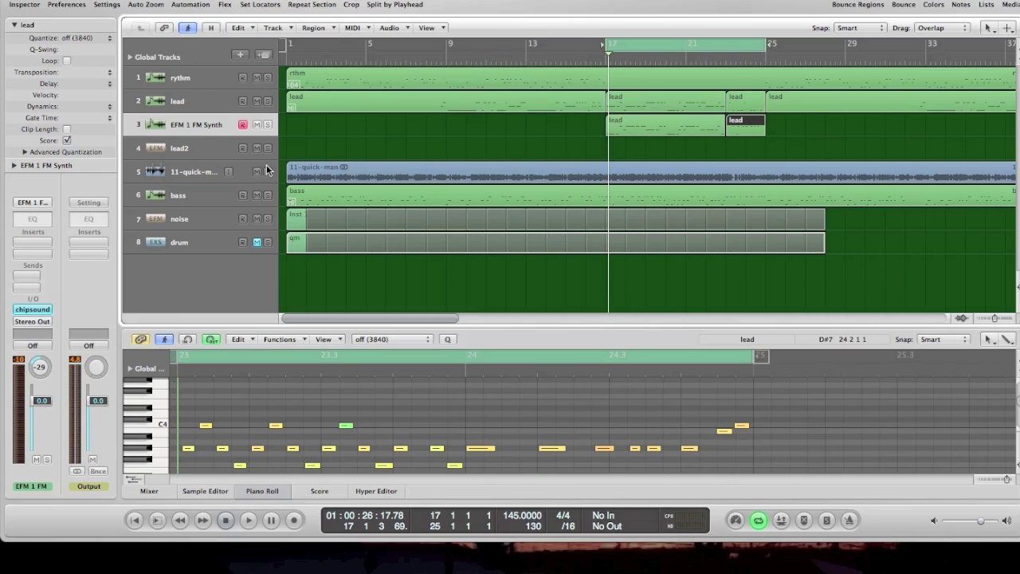
- Mute the noise and 11-quick-man tracks while listening to the arrangement from bar 17
click(257, 220)
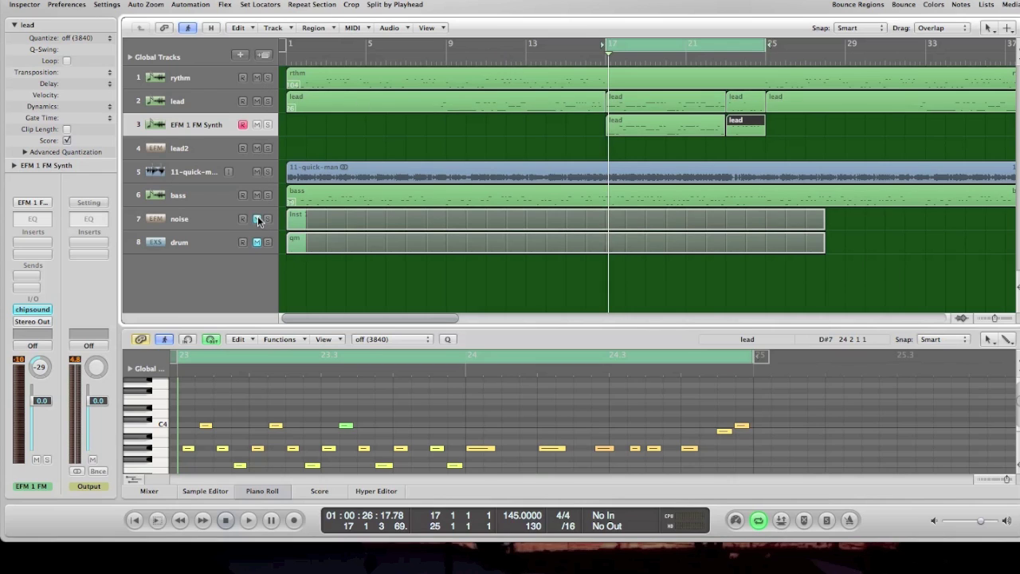
key(space)
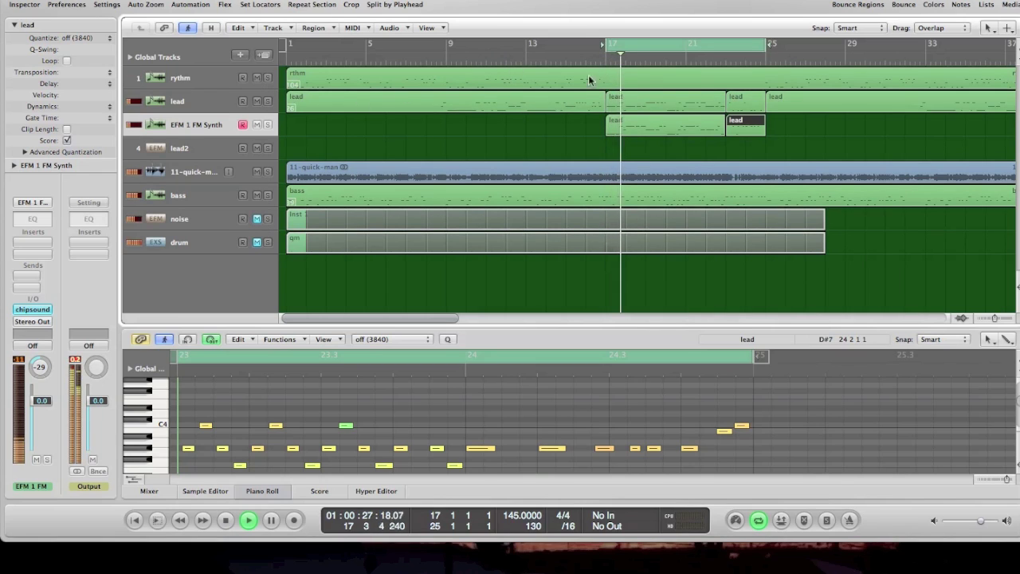
click(256, 171)
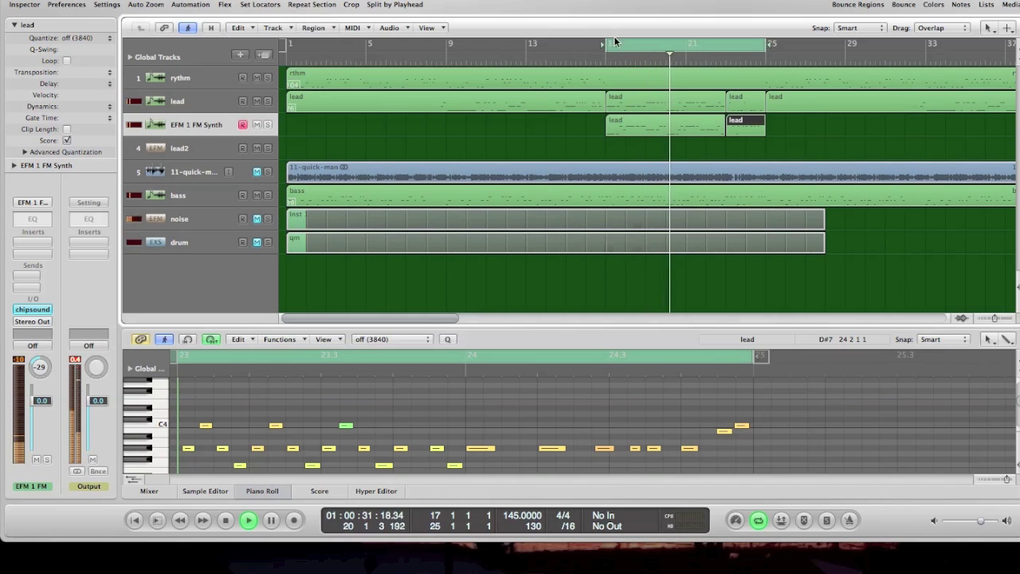
key(space)
- Extend the cycle range back to bar 1, then unmute and solo the noise track and listen to it
drag(605, 46, 302, 73)
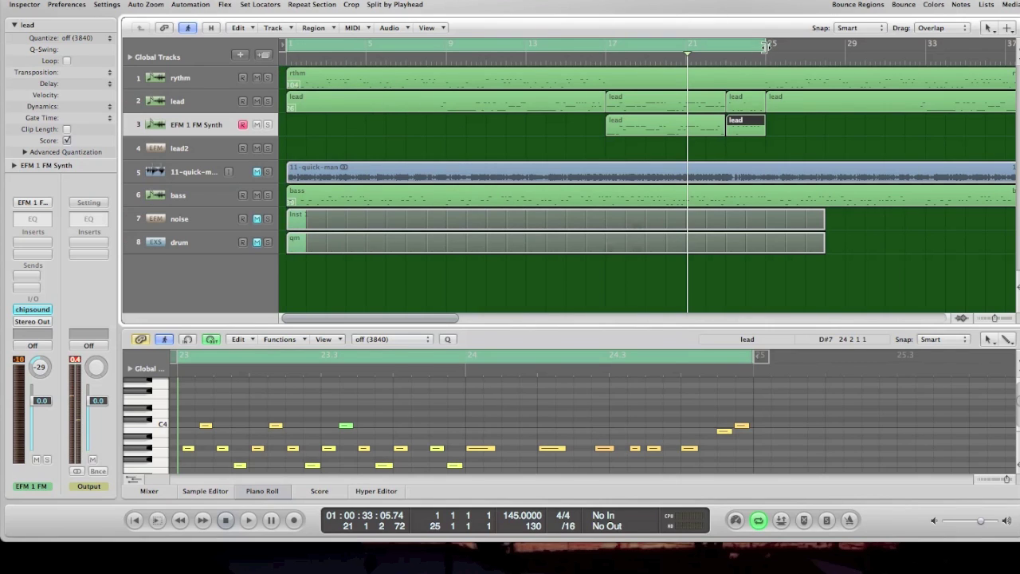
click(202, 218)
click(256, 218)
click(267, 218)
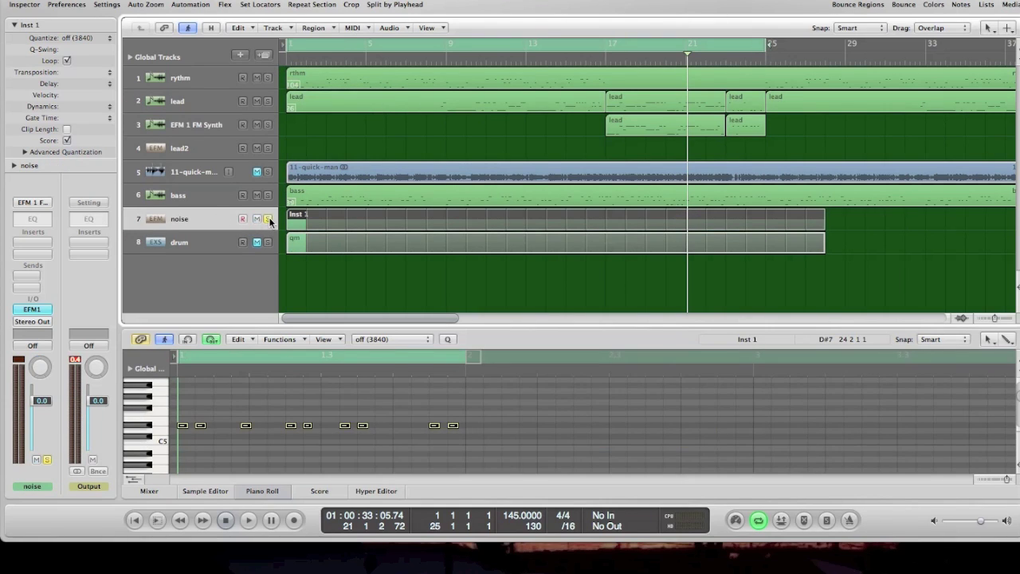
key(space)
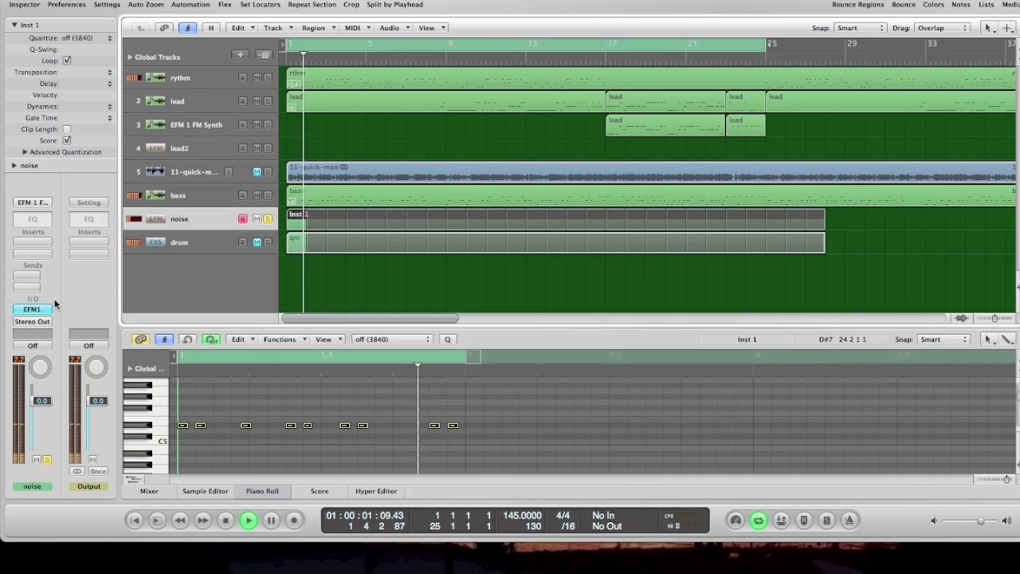
- Replace the noise track's EFM1 instrument with the chipsounds plug-in from Plogue Art et Technologie
click(32, 309)
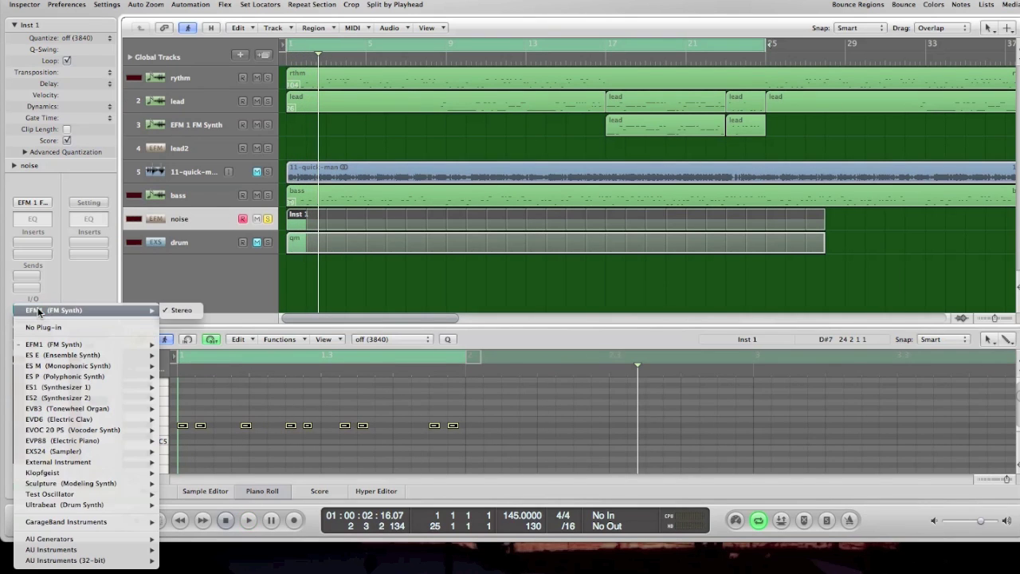
mouse_move(110, 541)
mouse_move(207, 570)
mouse_move(363, 570)
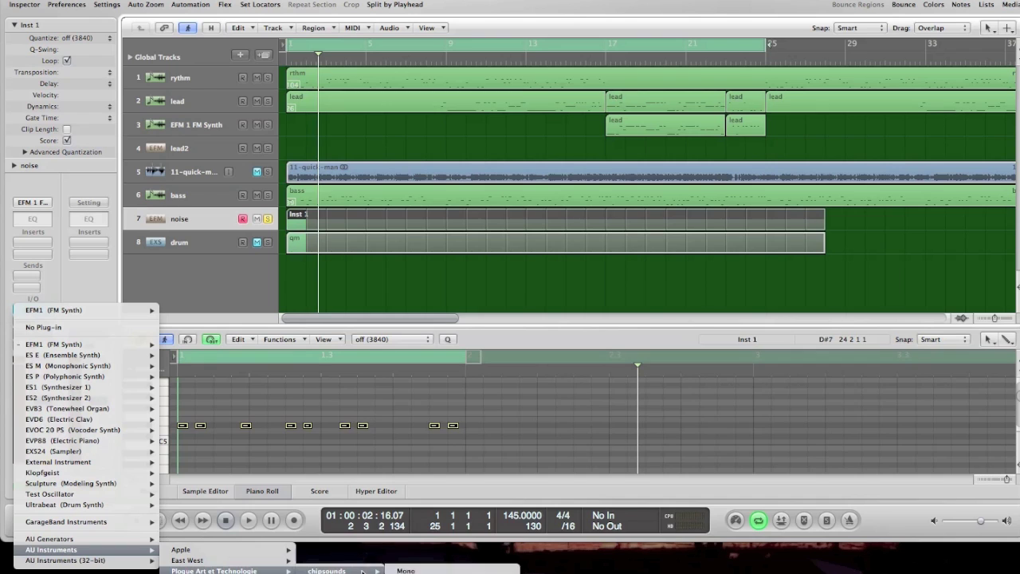
click(422, 570)
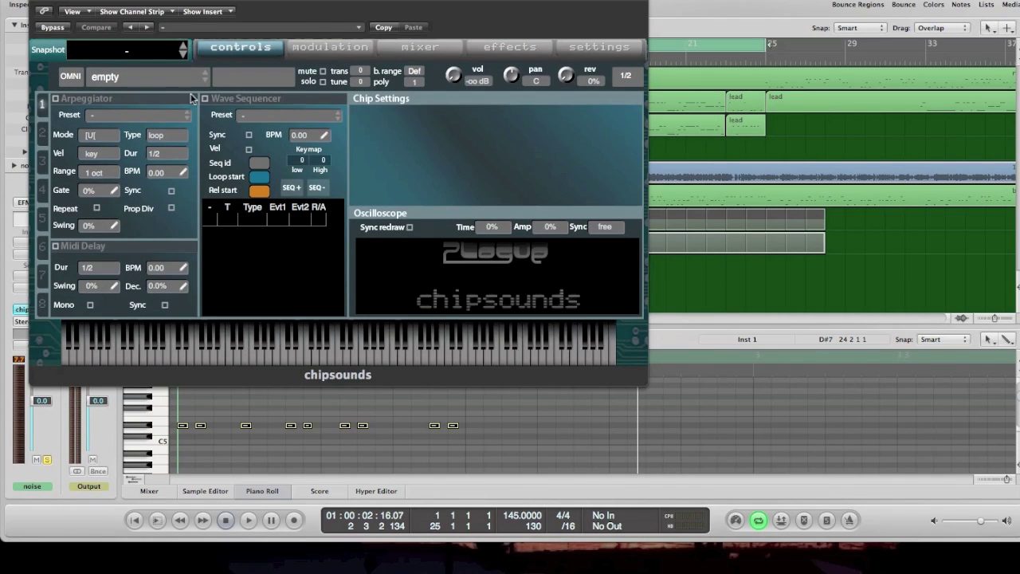
- Load the RP2A03 (NTSC) pure chip in the noise track's chipsounds and set its waveform to Short Noise
click(158, 75)
mouse_move(208, 126)
mouse_move(350, 126)
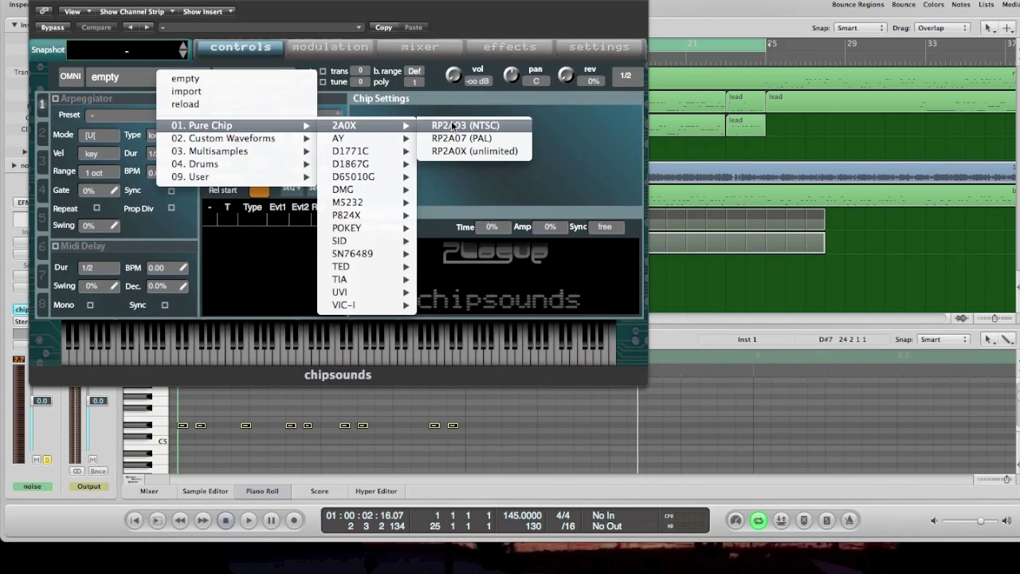
click(434, 125)
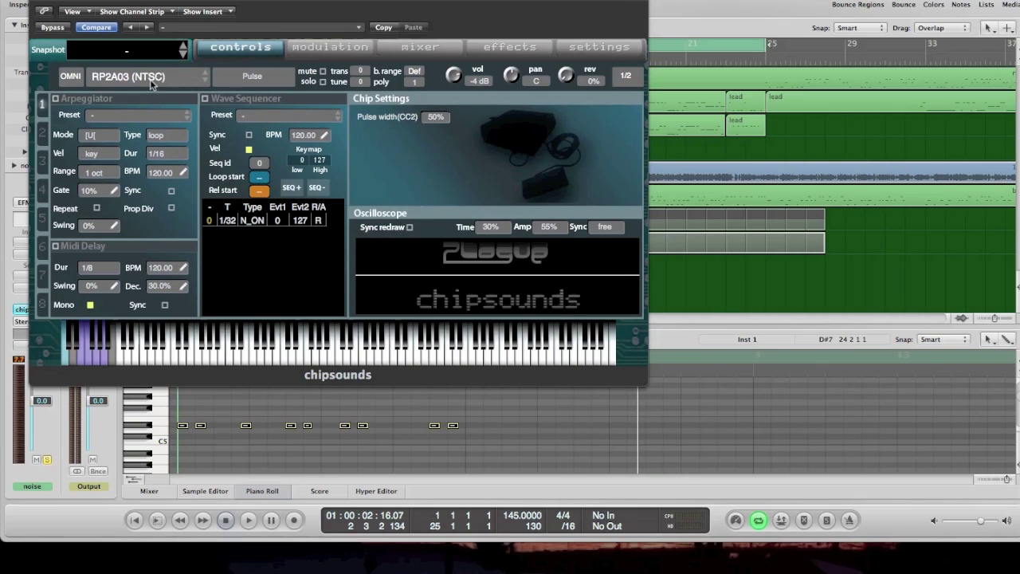
click(252, 78)
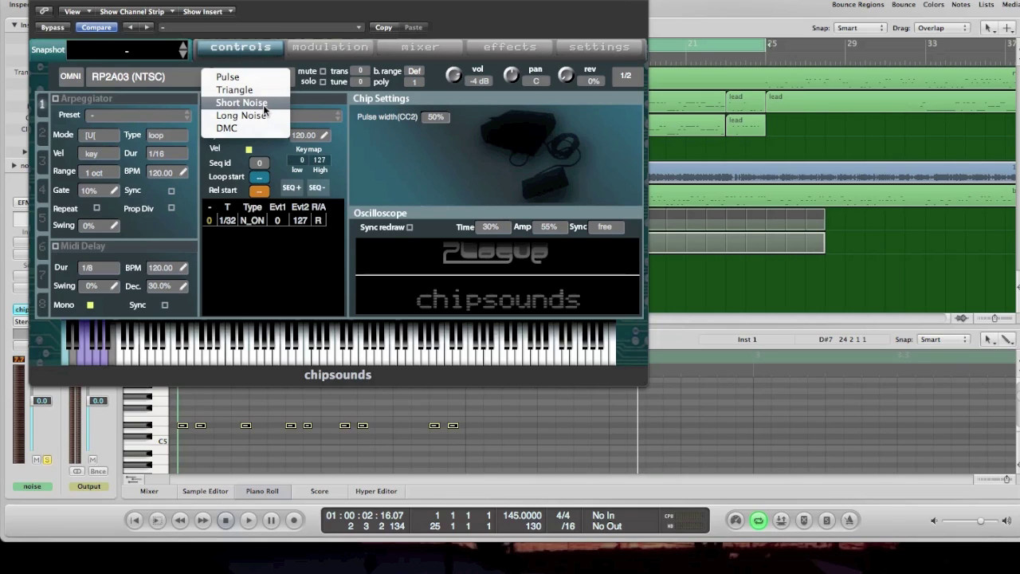
click(253, 103)
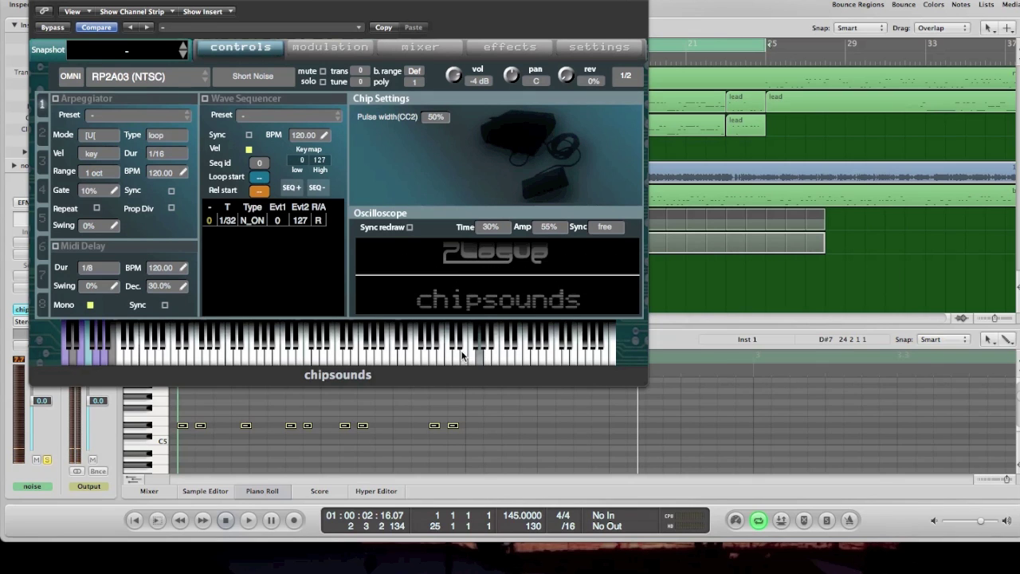
- Listen to the noise pattern with the chipsounds window moved aside, and move all of its notes down to C5
key(space)
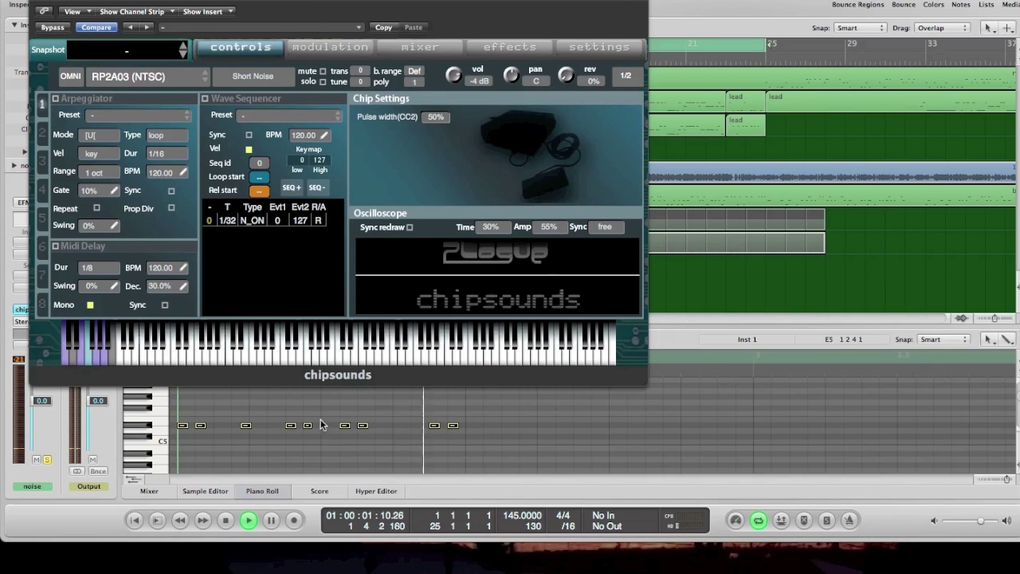
drag(300, 37, 701, 33)
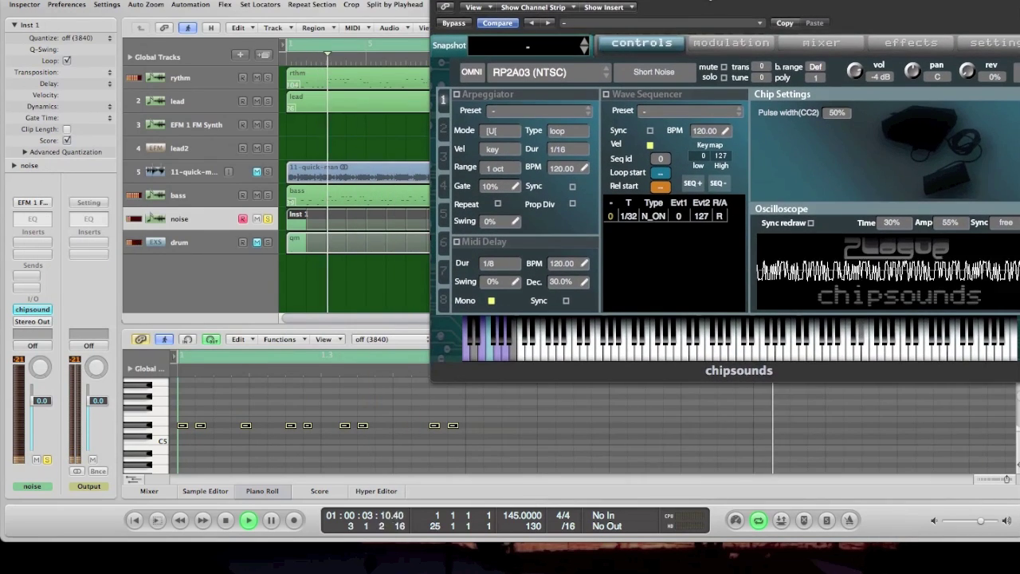
click(239, 401)
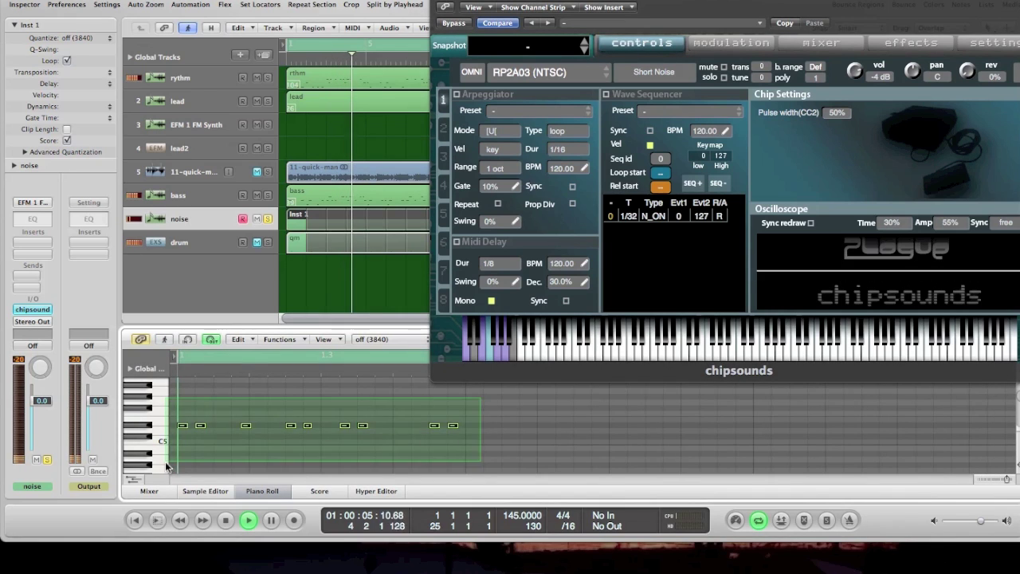
key(space)
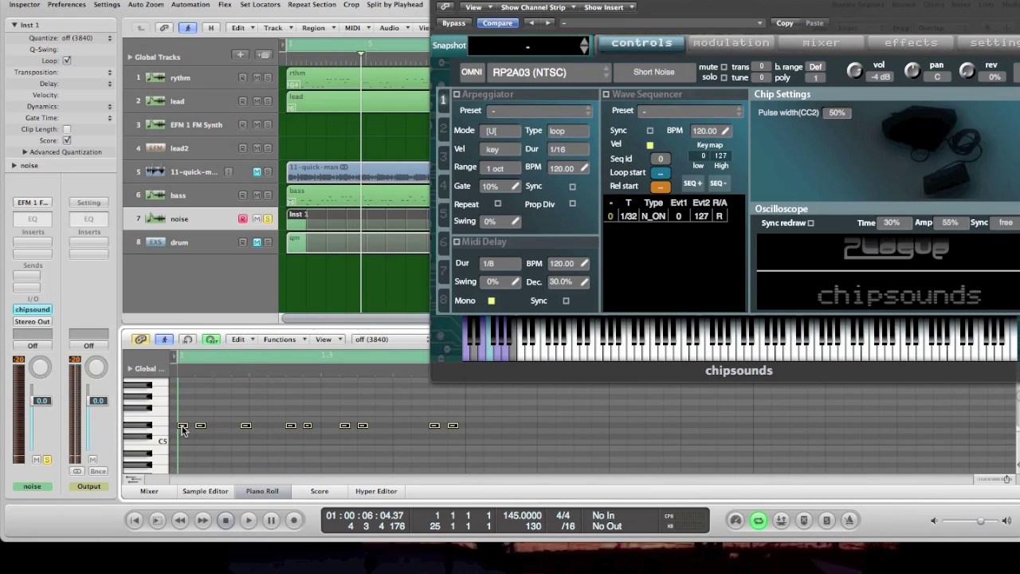
click(183, 427)
drag(182, 427, 184, 445)
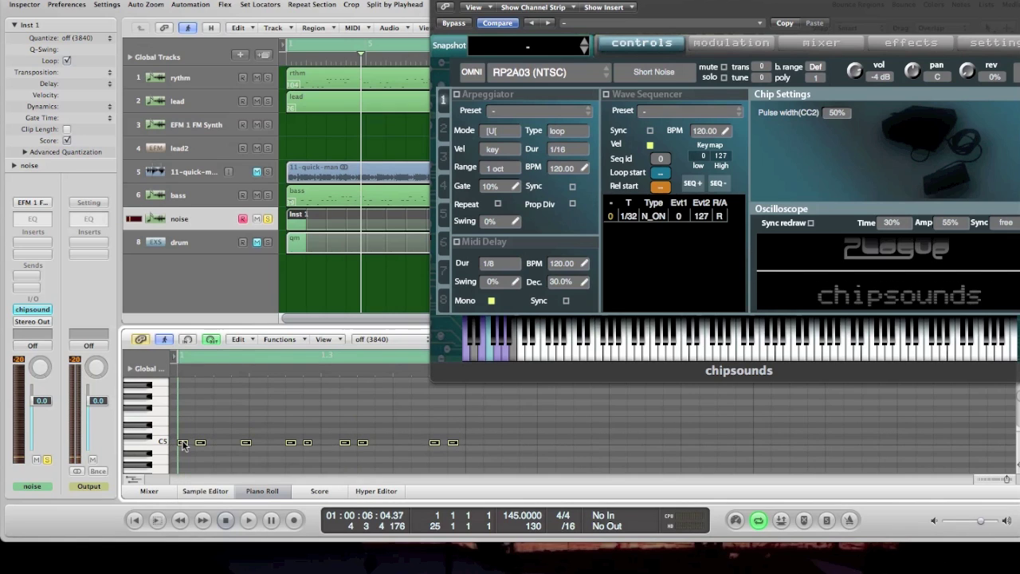
- Unsolo the noise track and raise all of its notes about three semitones above C5, checking them against the full mix
click(268, 219)
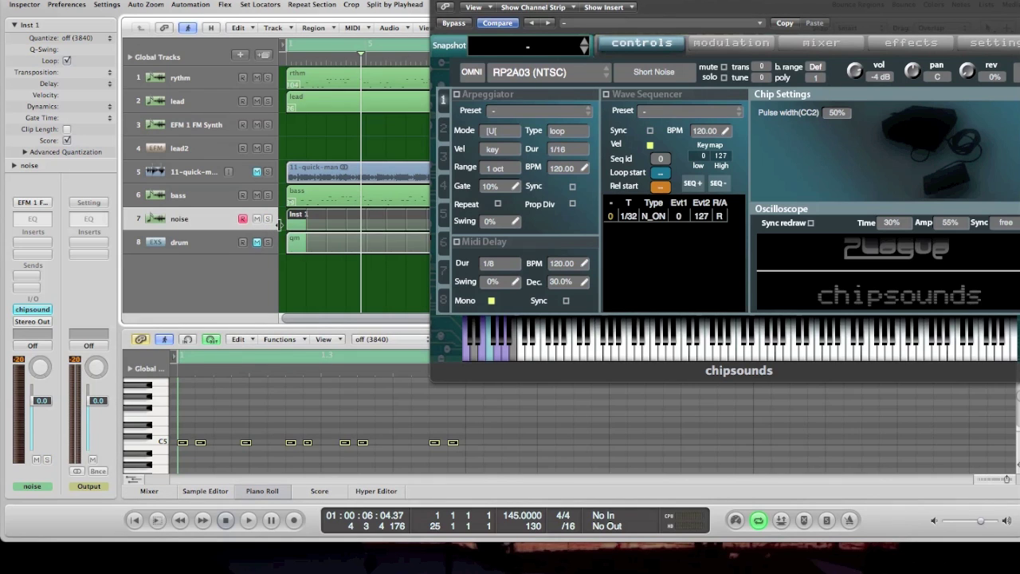
key(space)
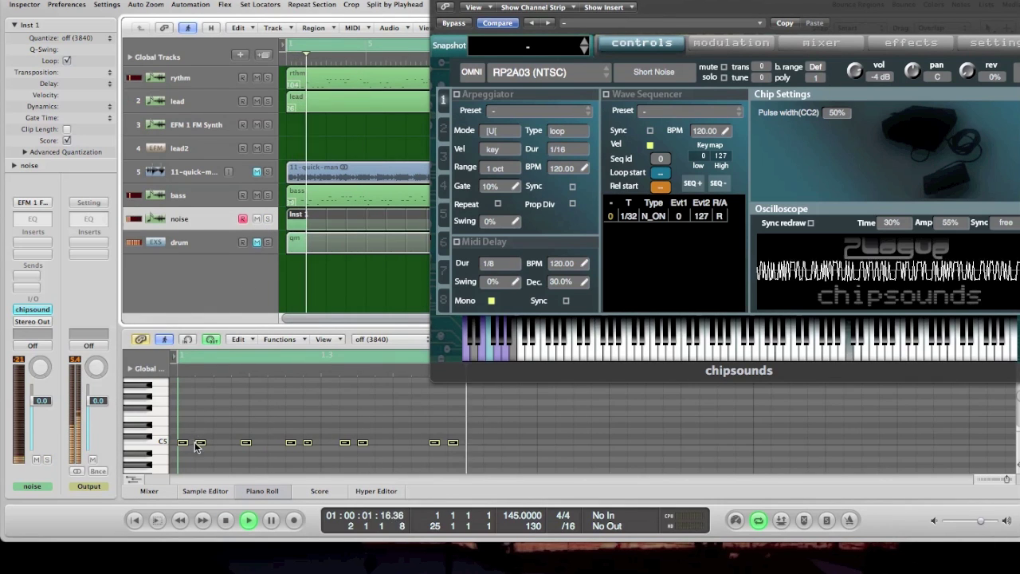
key(space)
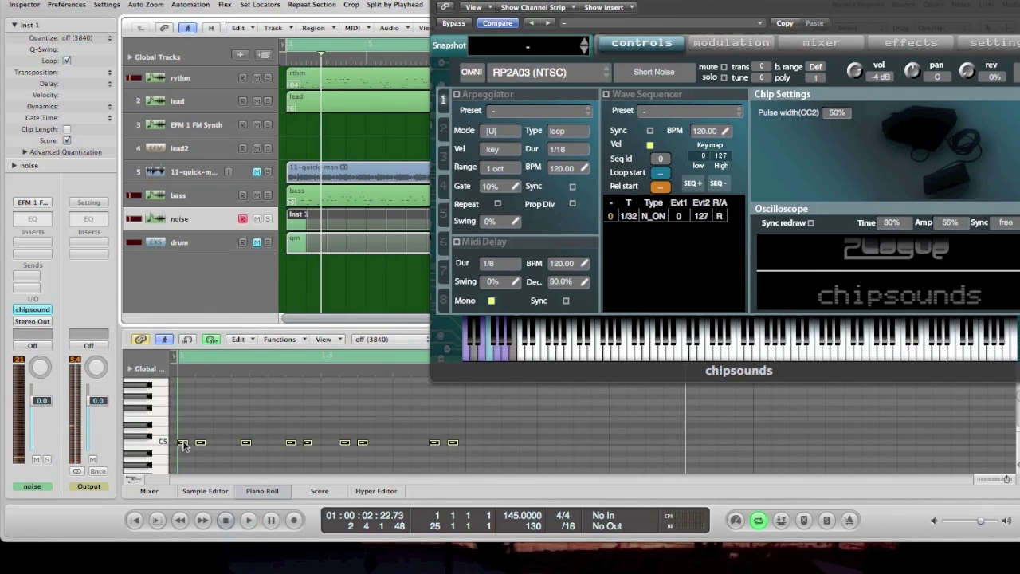
drag(184, 444, 185, 427)
key(space)
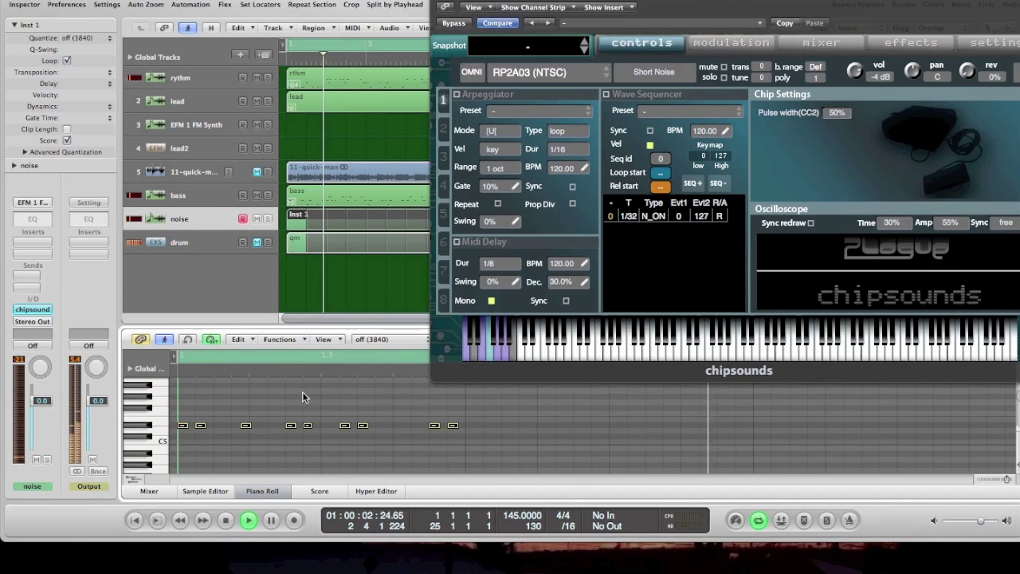
key(space)
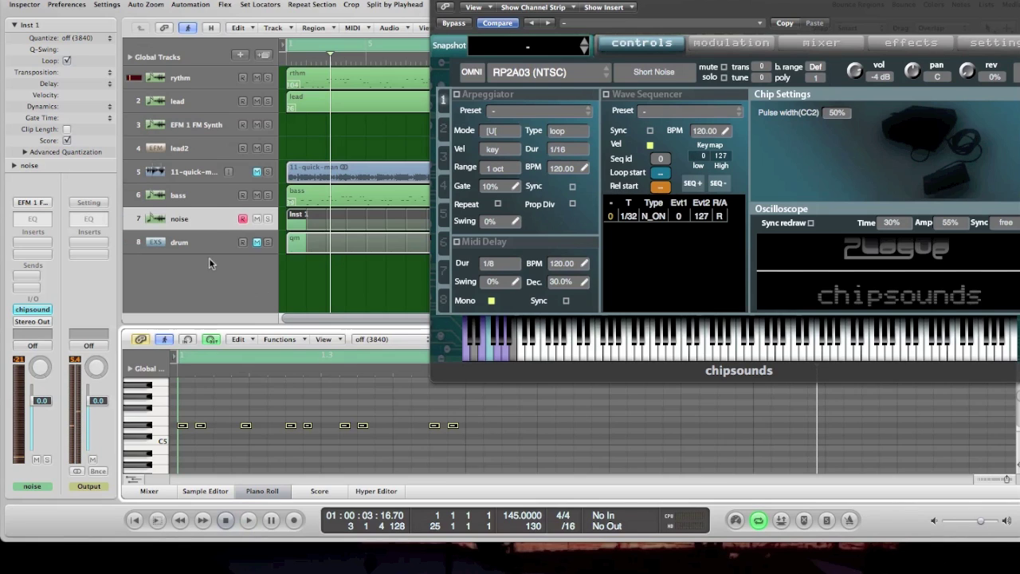
- Create a new software instrument track below lead2 with its output set to Output 1-2
click(206, 151)
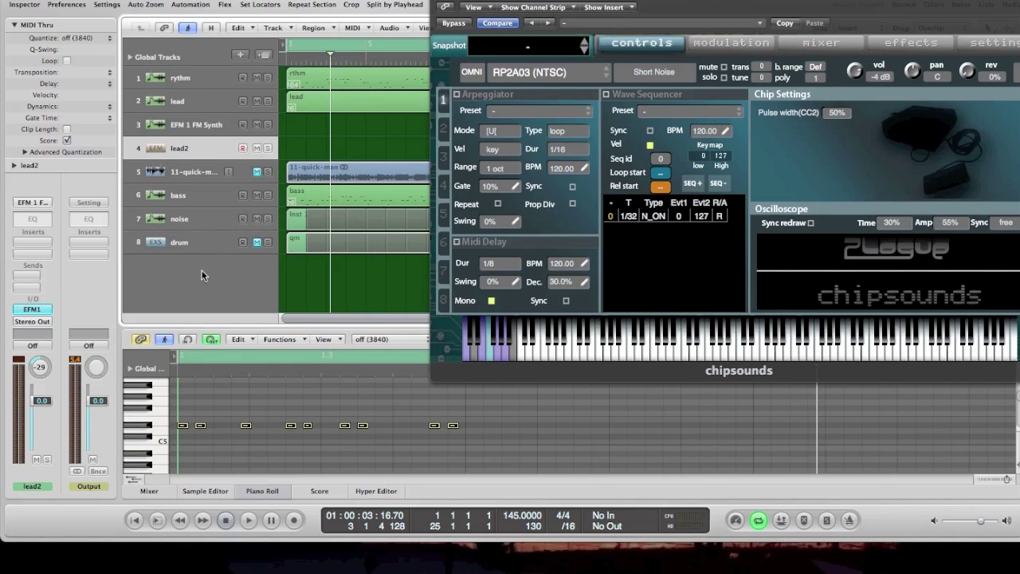
click(287, 30)
click(287, 58)
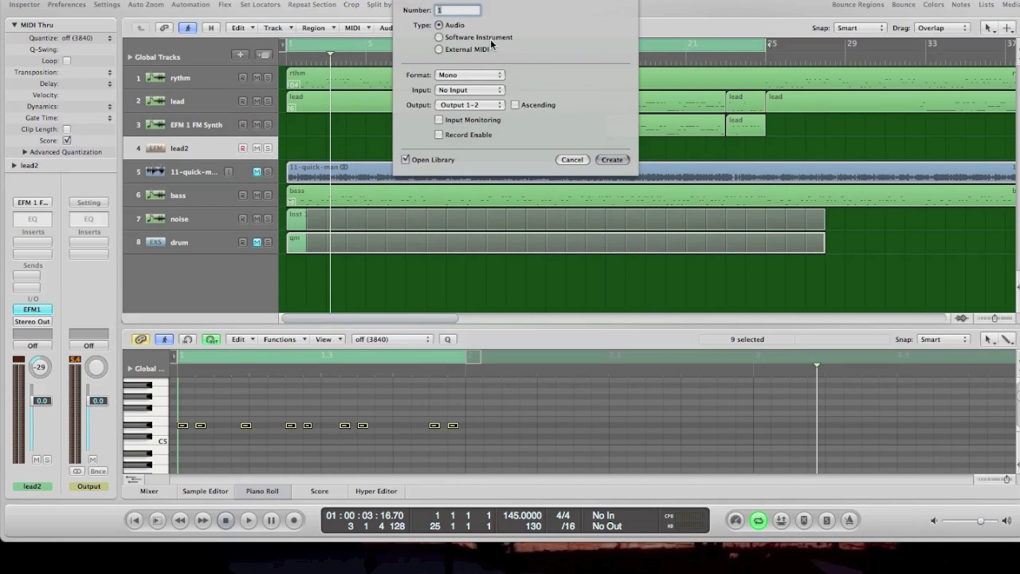
click(439, 38)
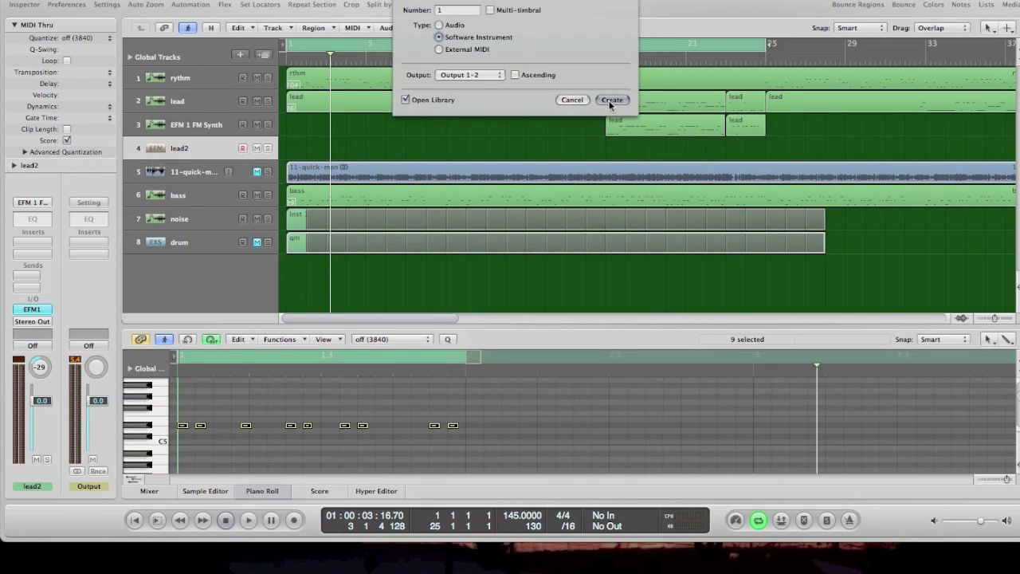
key(Return)
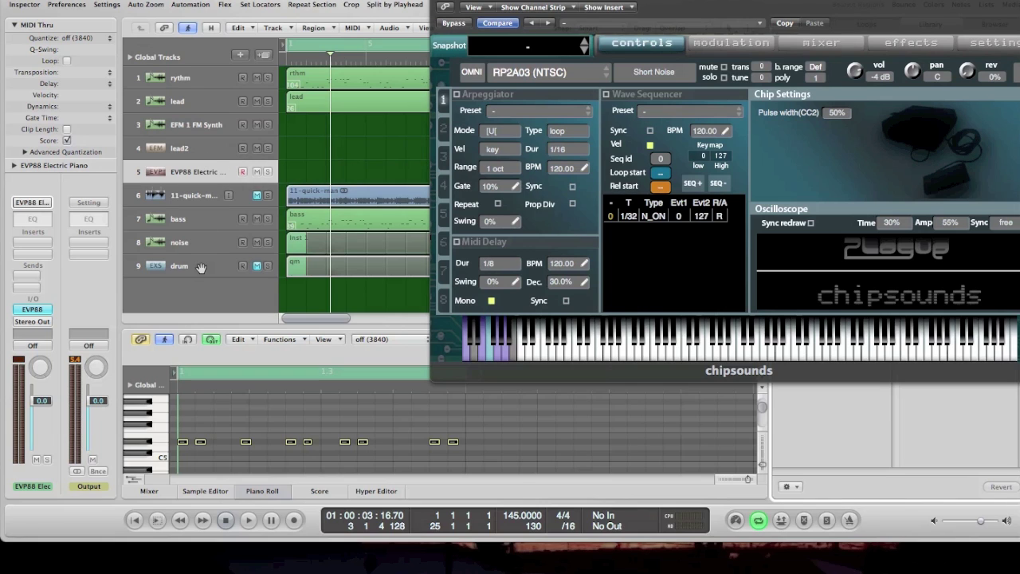
- Close the noise track's chipsounds window and replace the EVP88 instrument on the new track with the chipsounds plug-in
click(209, 148)
key(super+w)
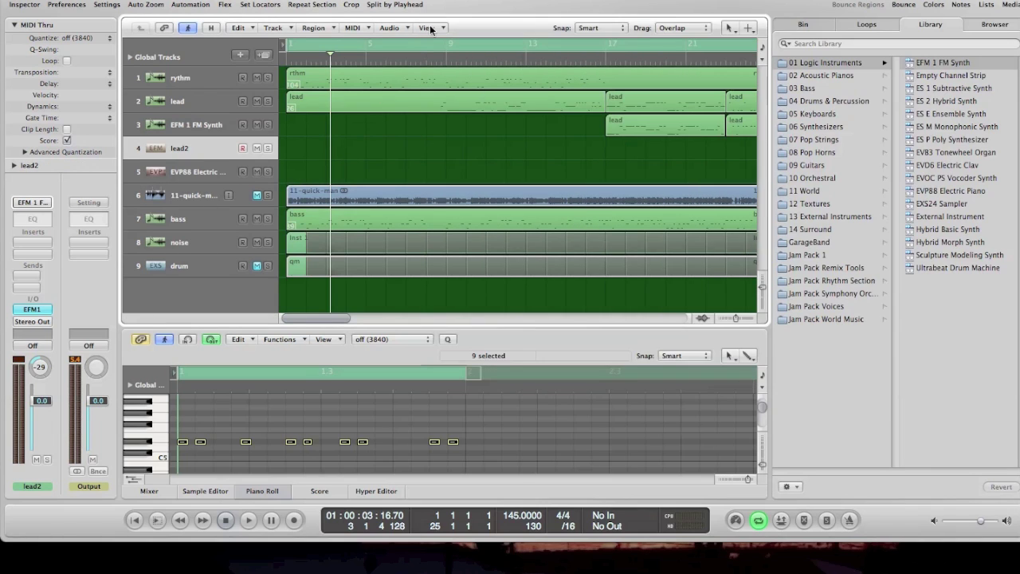
click(217, 170)
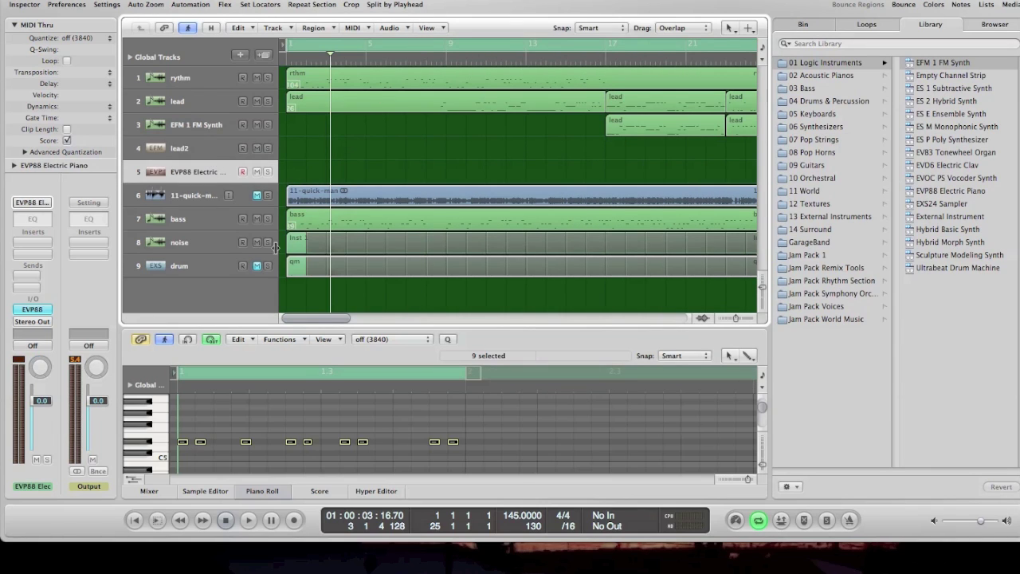
click(38, 314)
mouse_move(119, 549)
mouse_move(217, 569)
mouse_move(334, 570)
click(437, 572)
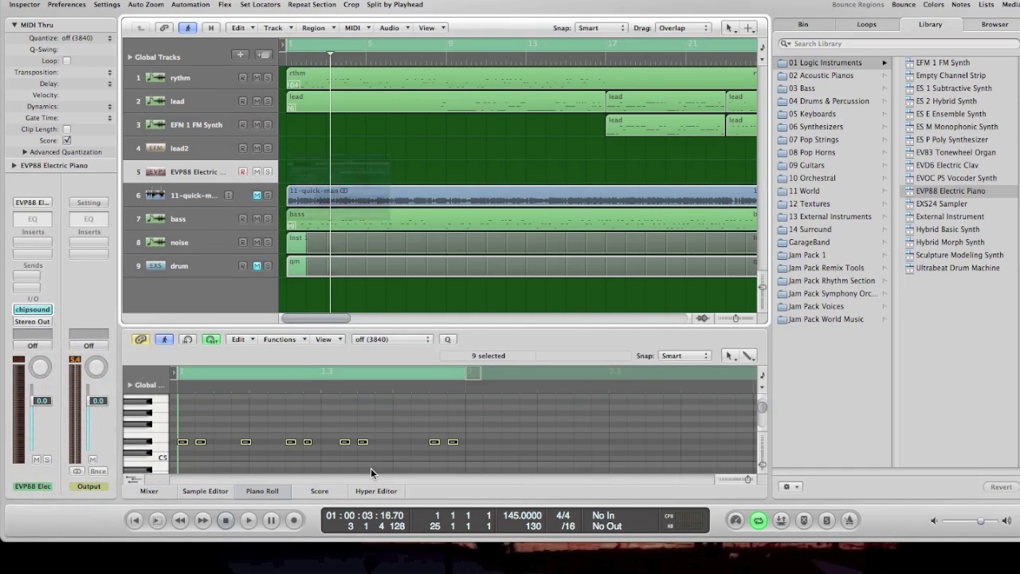
- Load the RP2A03 (NTSC) pure chip in the new track's chipsounds and set its waveform to DMC
click(181, 73)
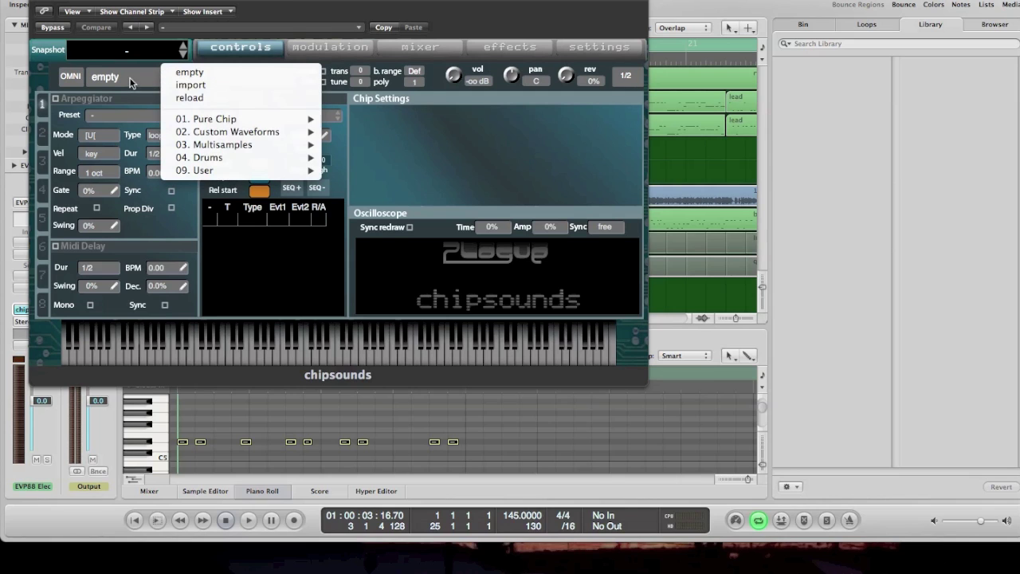
mouse_move(235, 119)
mouse_move(372, 119)
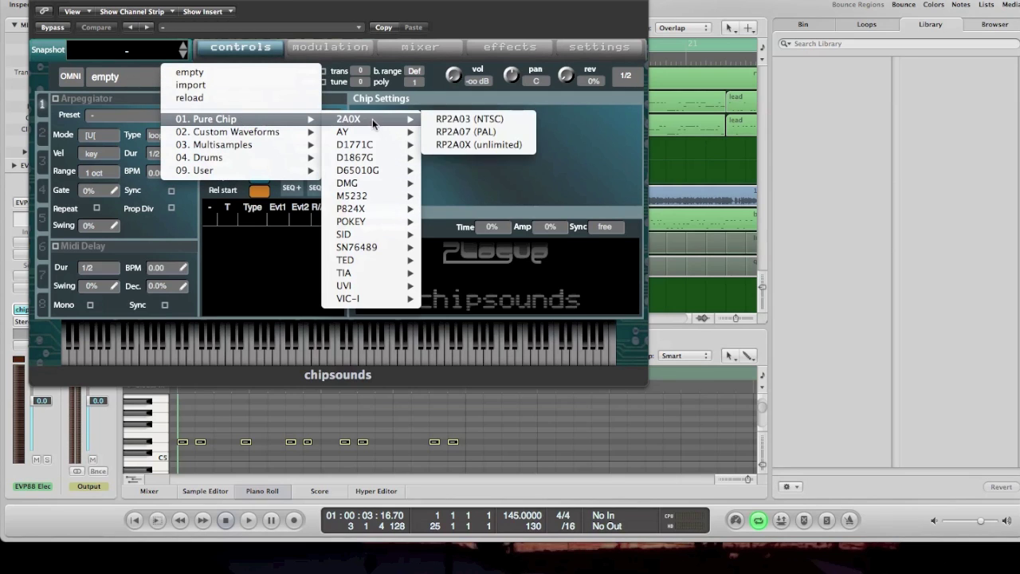
click(504, 122)
click(253, 74)
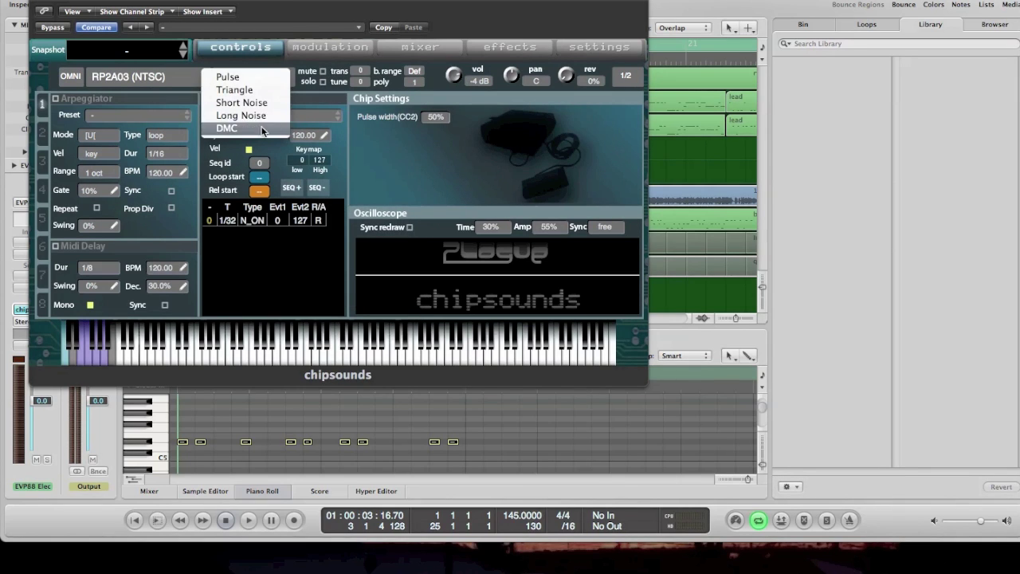
click(262, 128)
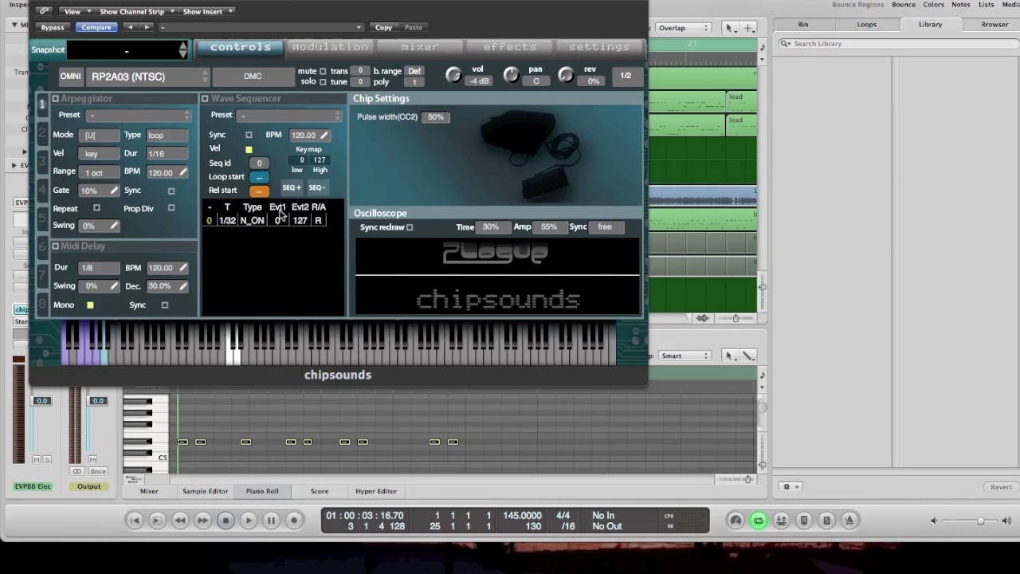
- Audition the DMC sounds on the chipsounds keyboard, and close the plug-in window
click(230, 361)
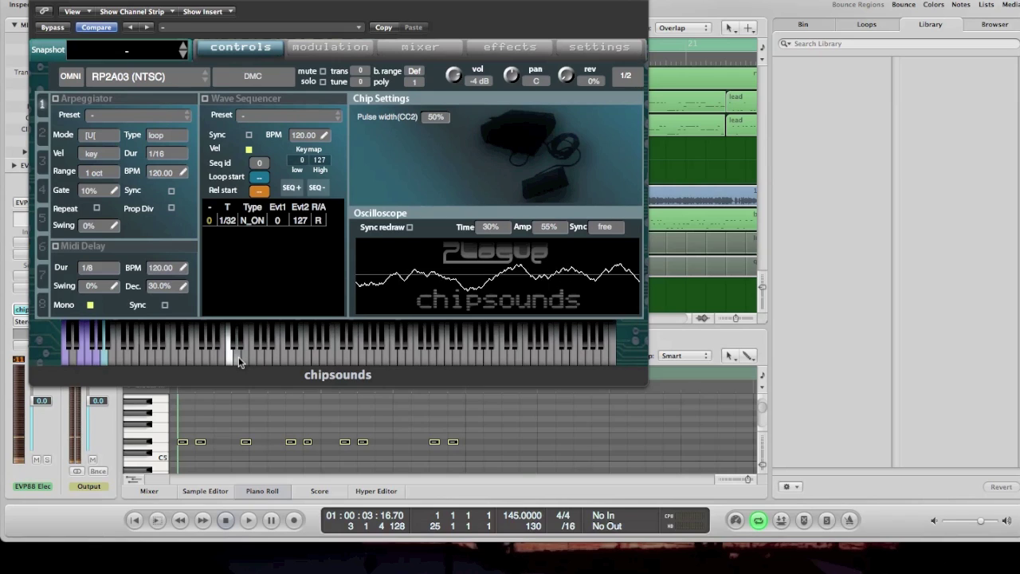
click(231, 355)
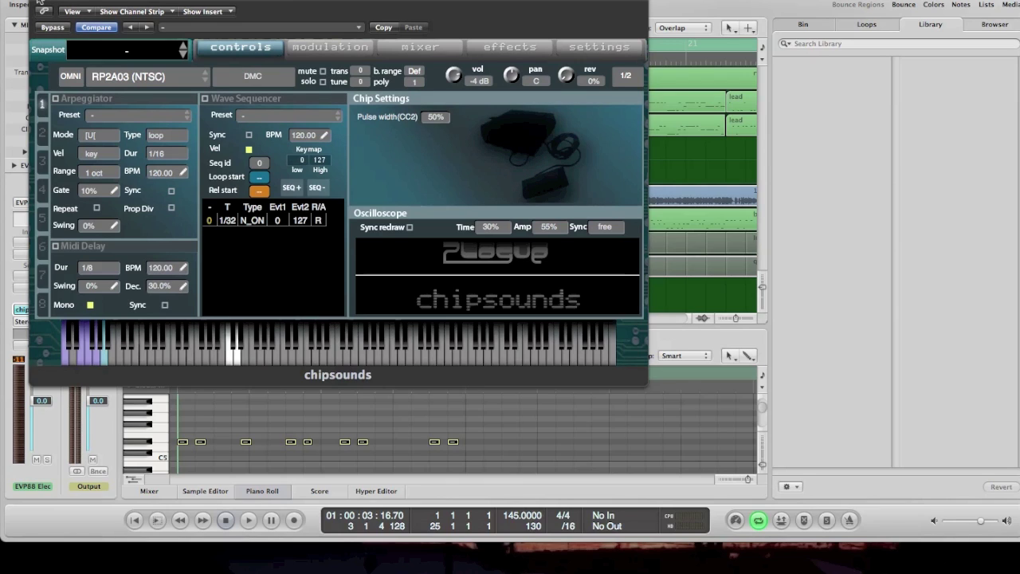
click(39, 2)
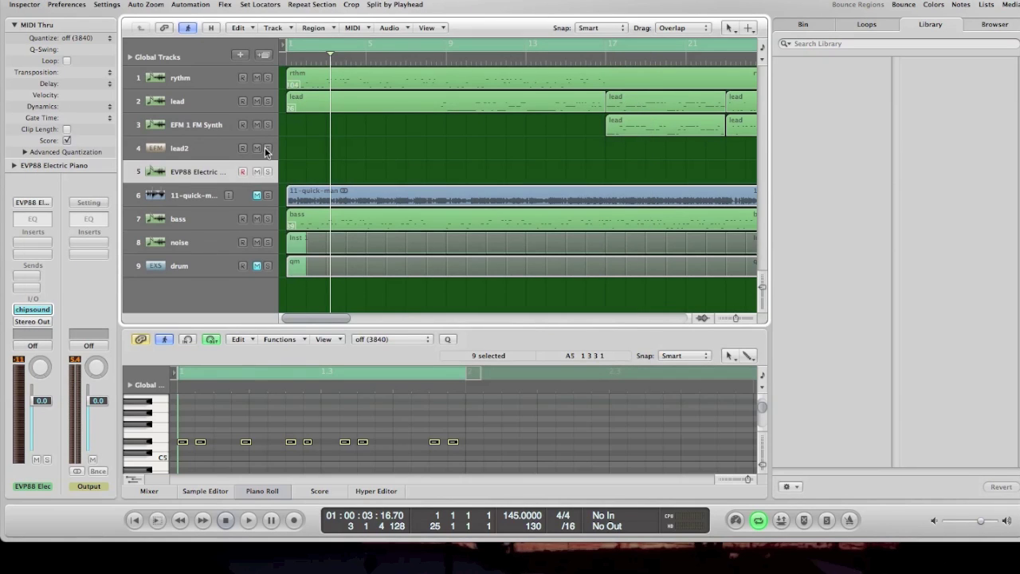
- Select the drum track and examine its EXS24 sampler with the qm instrument, closing the sampler window when done
click(194, 243)
click(197, 264)
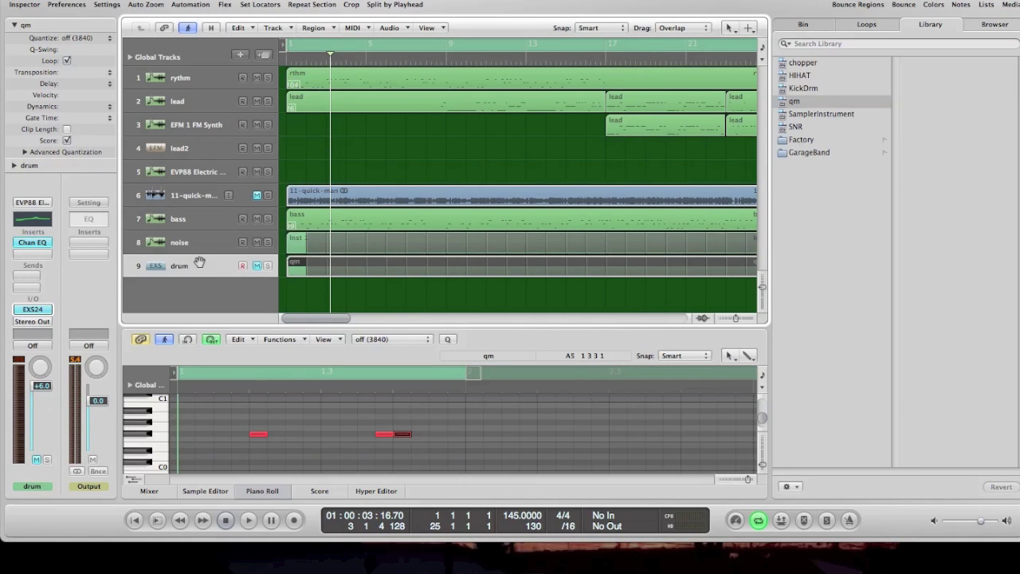
click(35, 311)
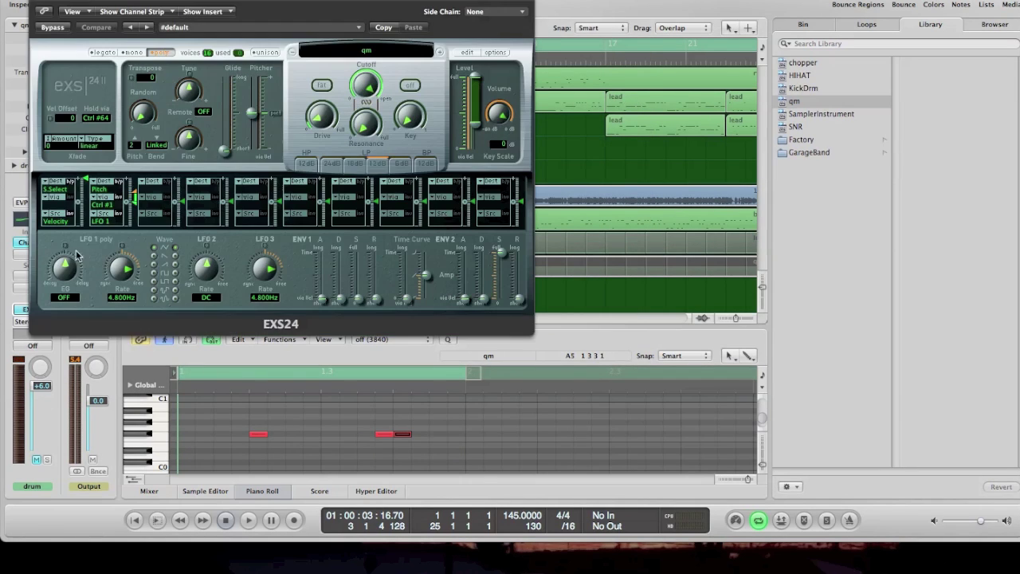
click(38, 3)
- Unmute the drum track and play it from the beginning, taking it out of solo to hear it with the other tracks
click(256, 267)
click(157, 518)
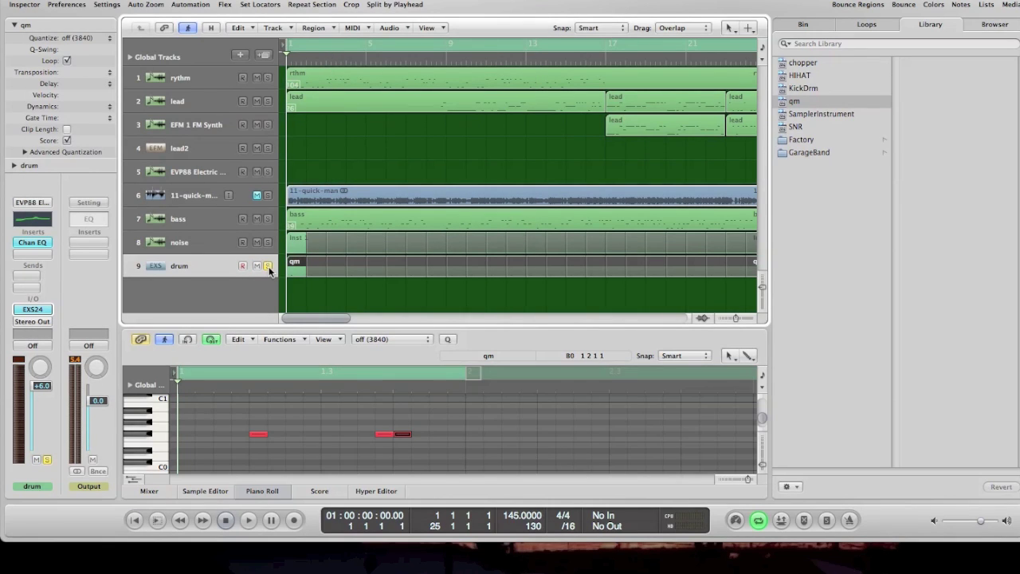
key(space)
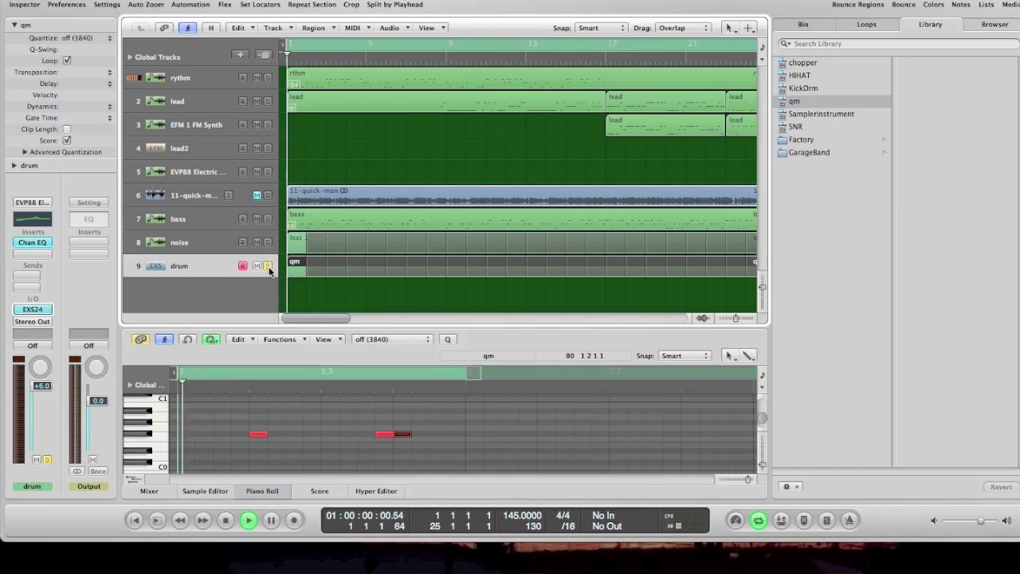
click(268, 266)
key(space)
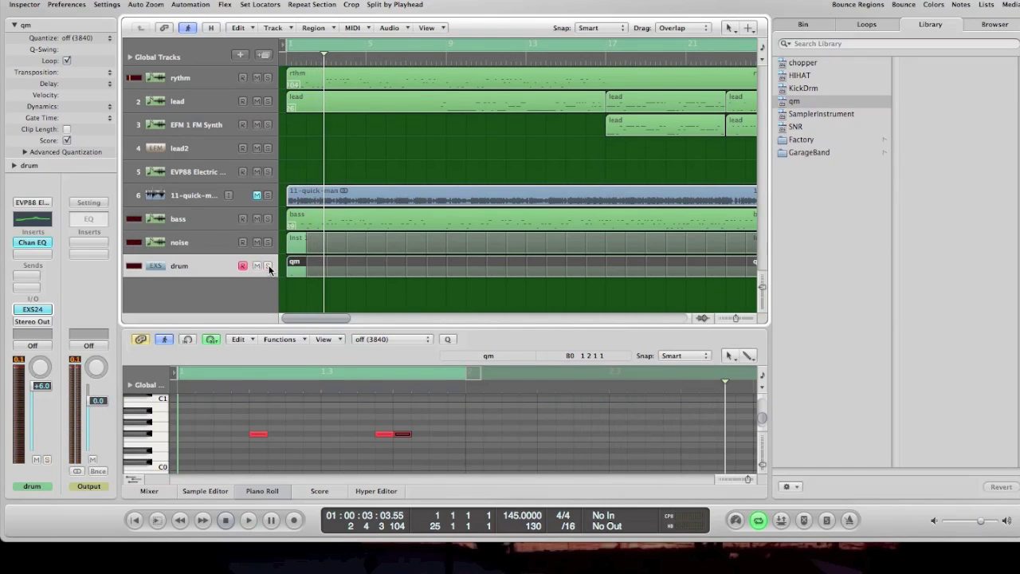
- Listen to the full arrangement from bar 1 with the drum and noise tracks included
click(148, 518)
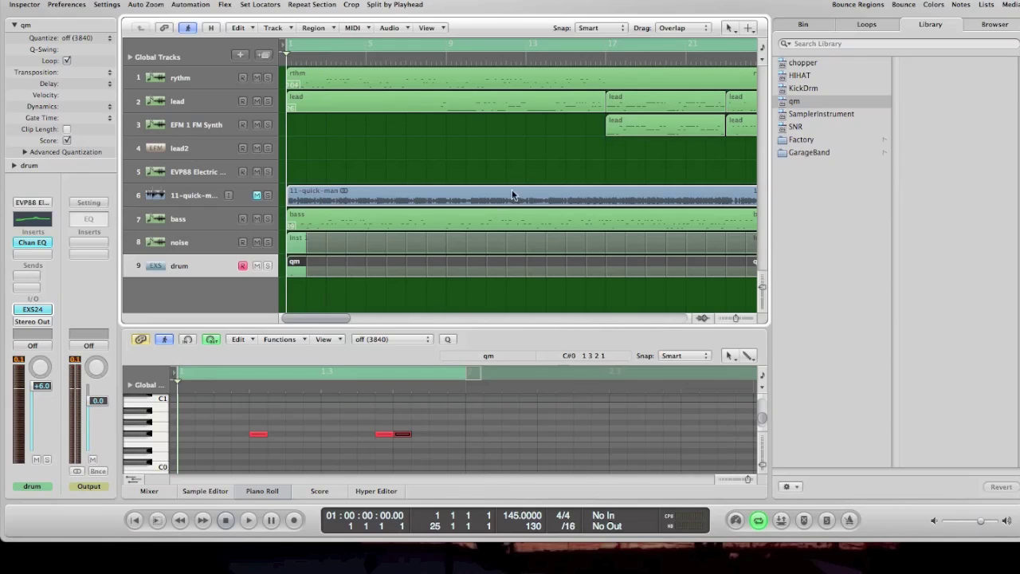
key(space)
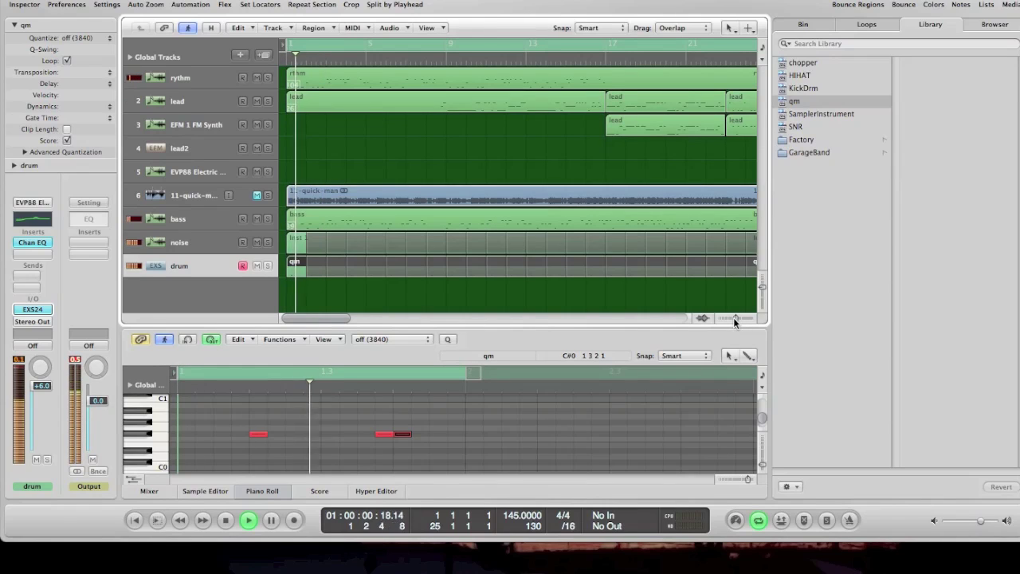
drag(739, 319, 734, 321)
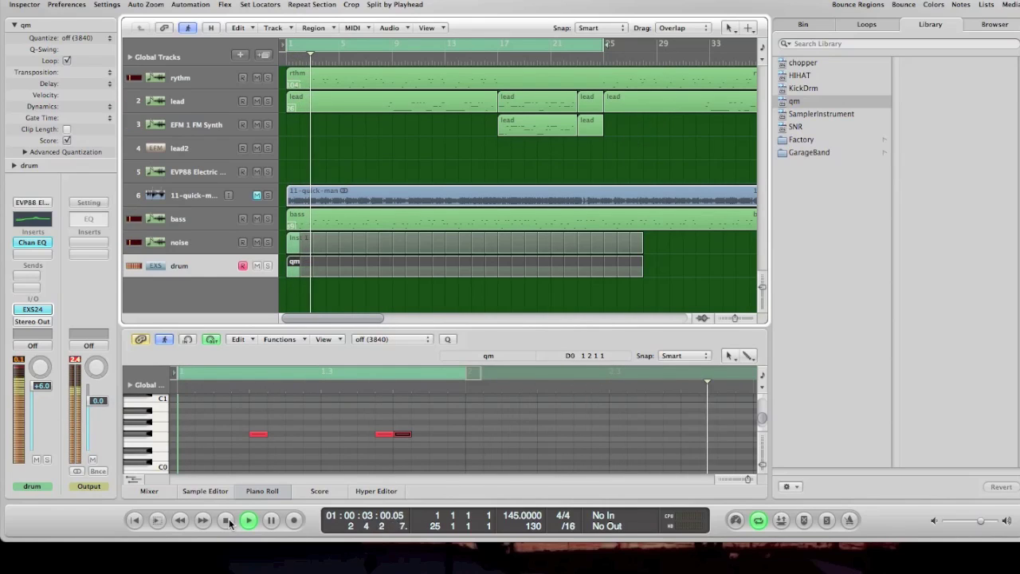
key(space)
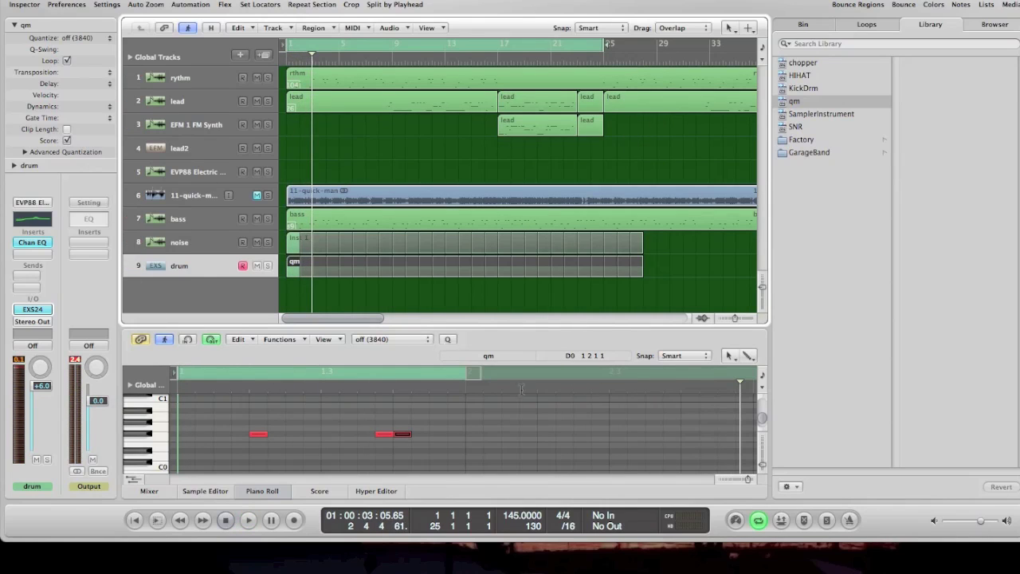